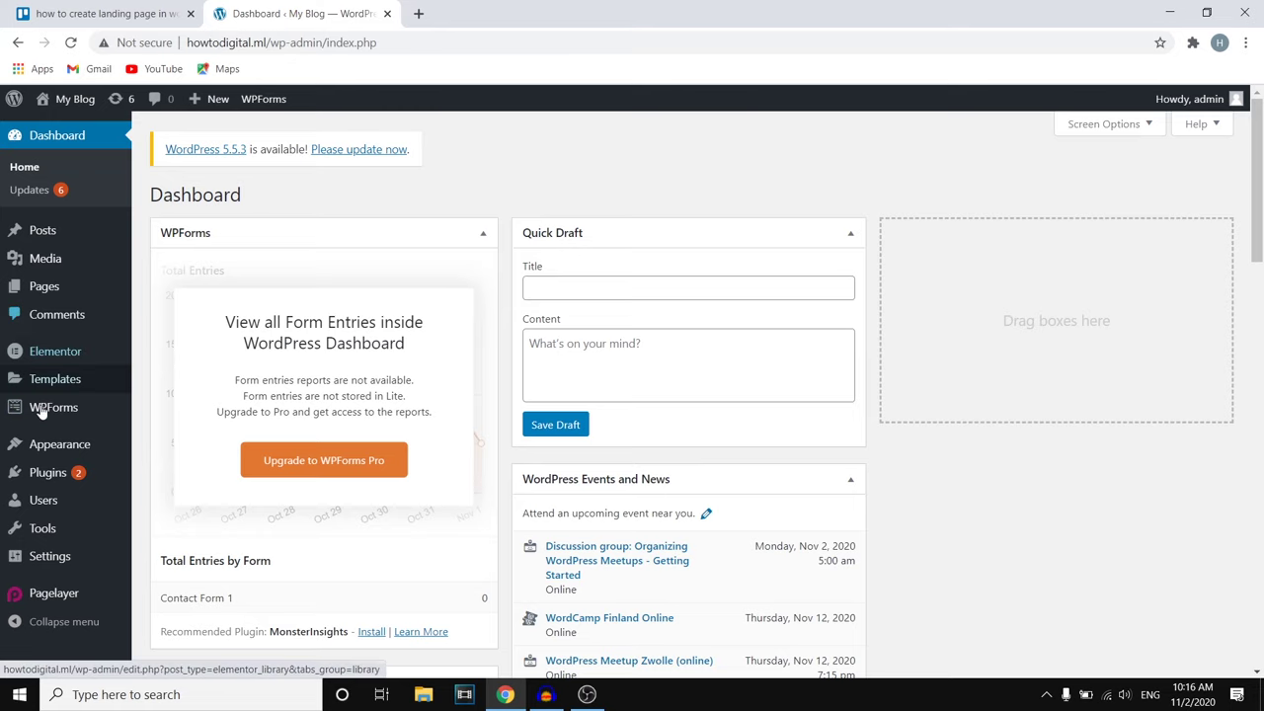
Step: Search the Add New plugins directory for 'ASTRA'
mouse_move(47, 478)
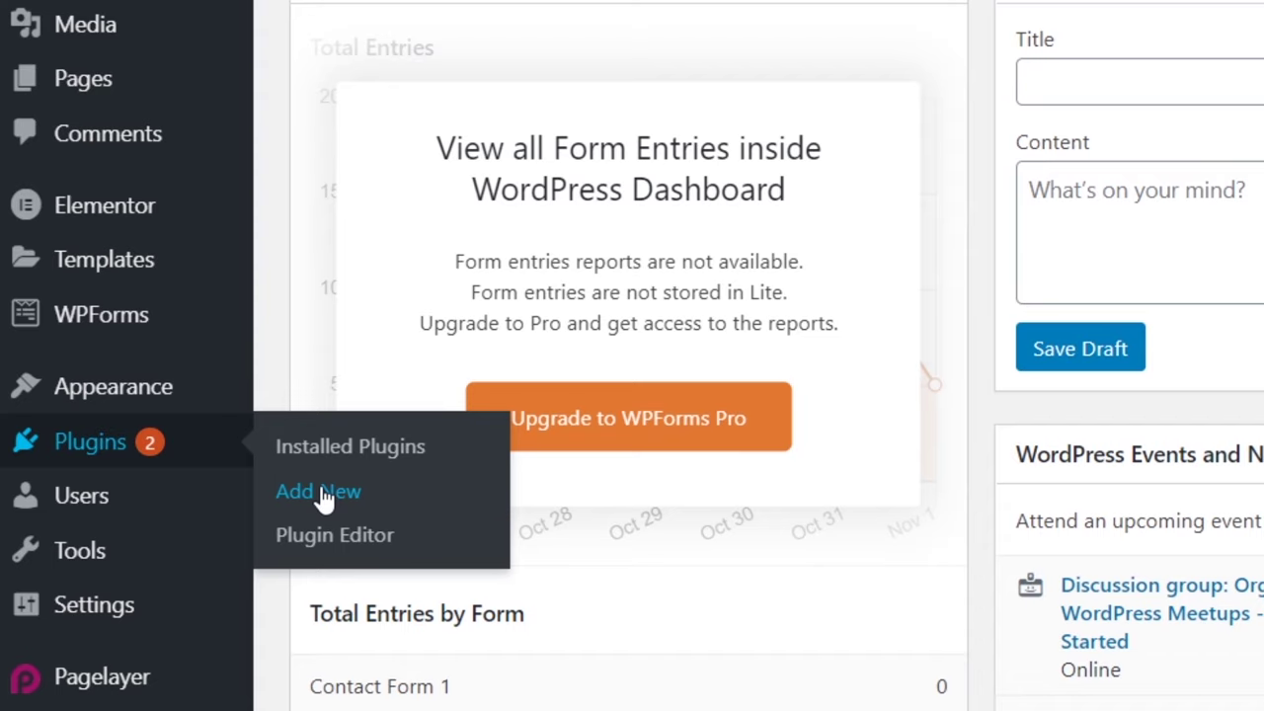
click(324, 498)
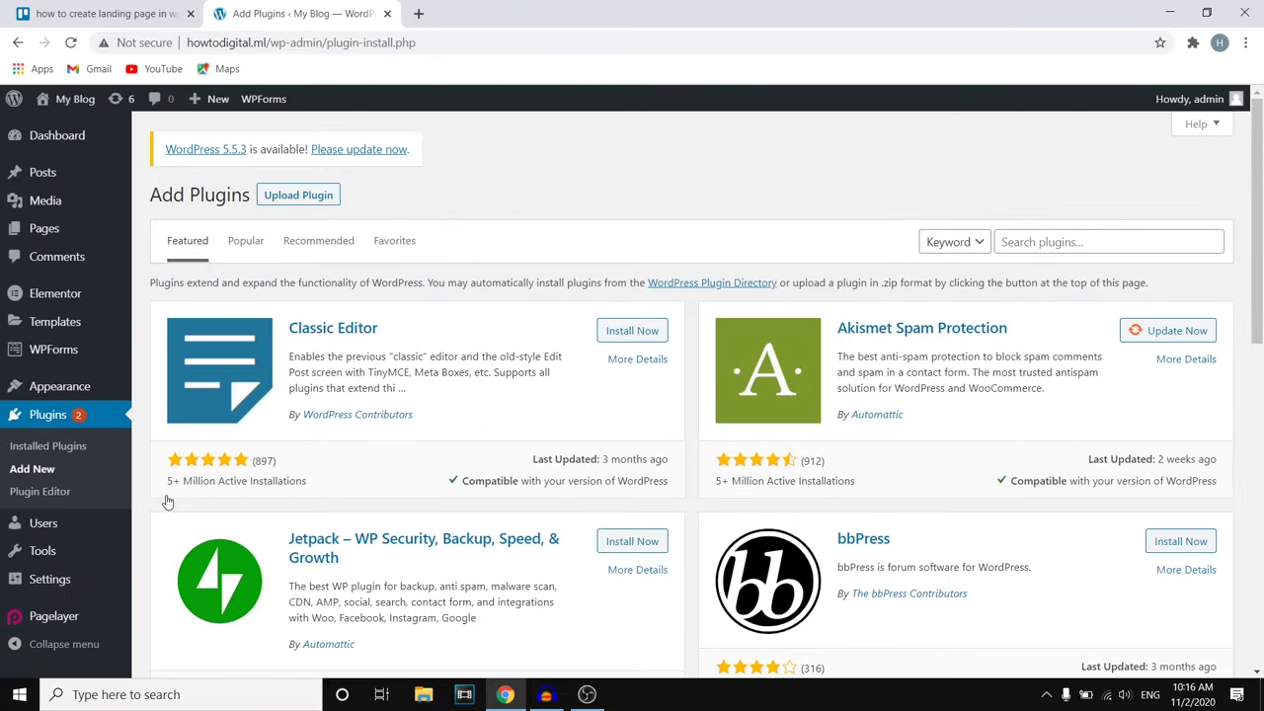
click(1159, 239)
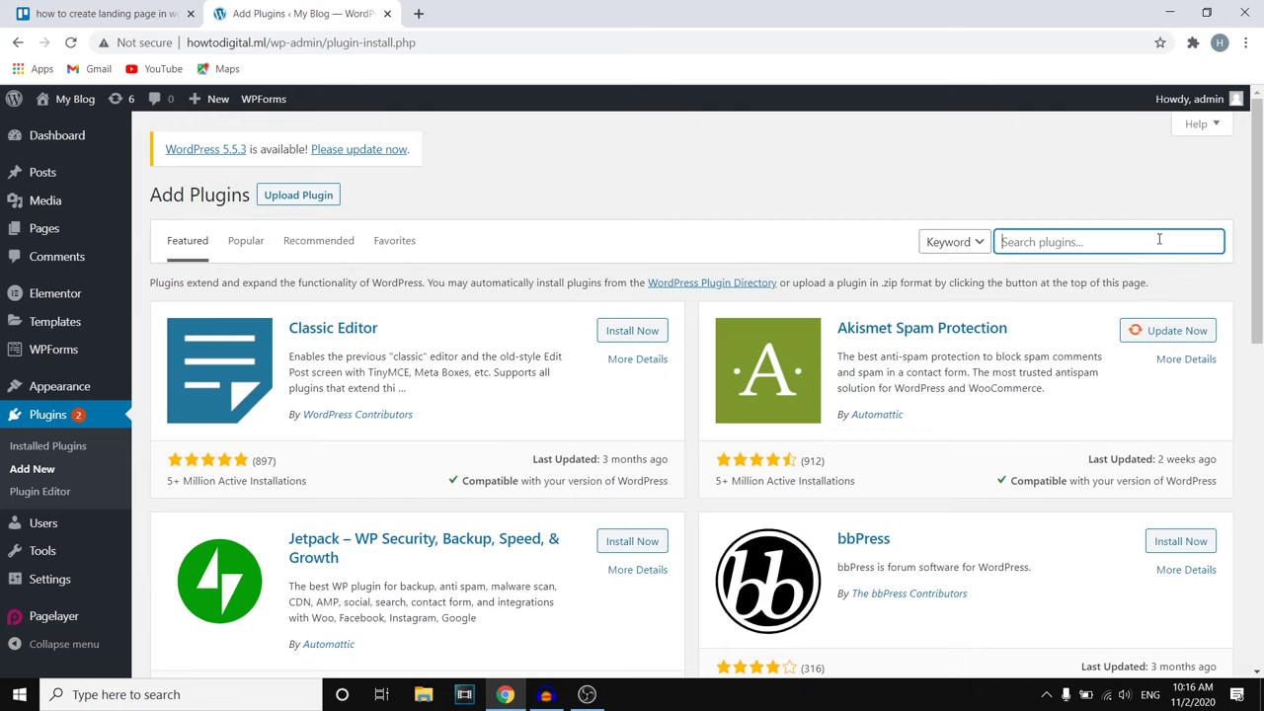
text(AS)
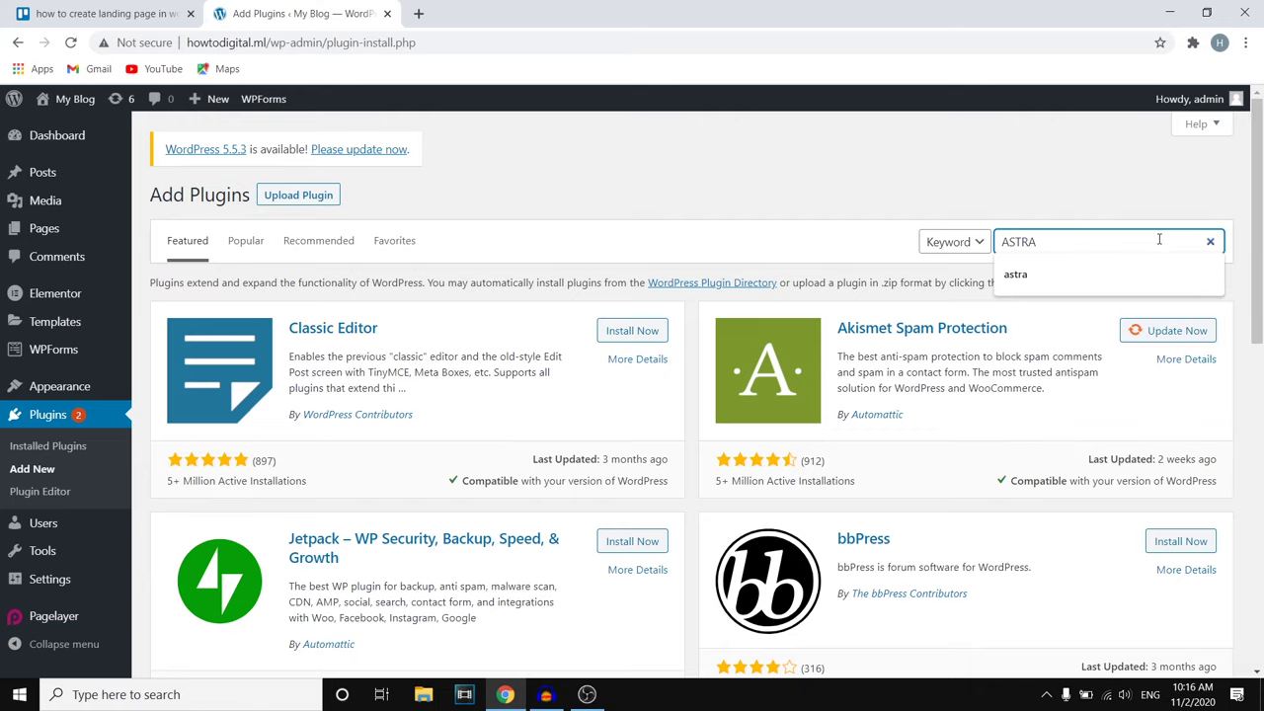
text(TRA)
key(Return)
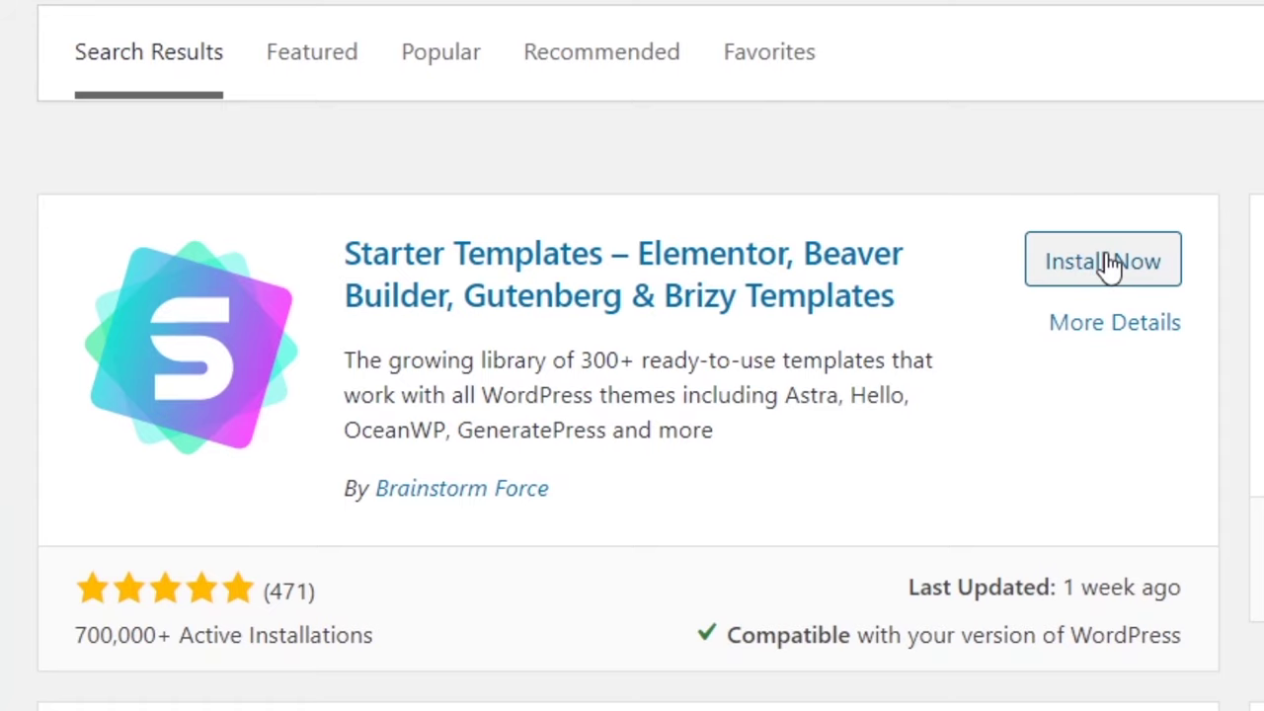
Step: Install and activate the Starter Templates plugin, then check the plugins list
click(1100, 265)
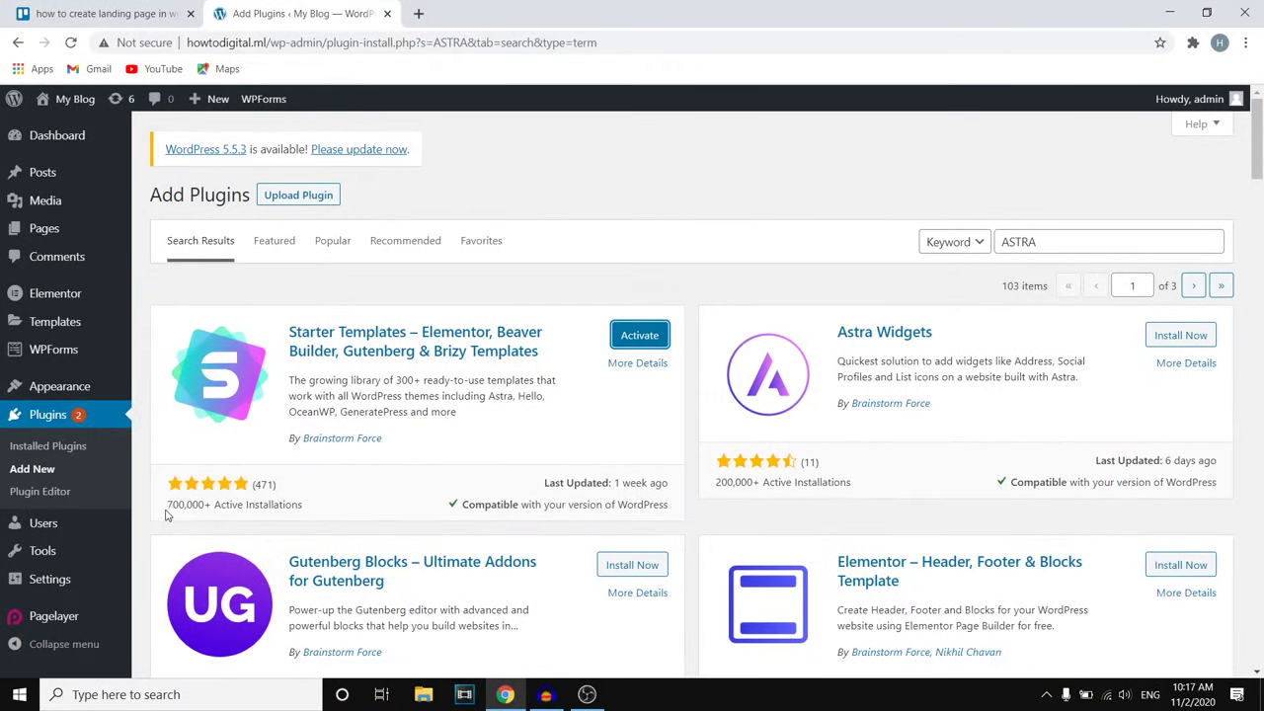
drag(166, 512, 306, 508)
click(306, 508)
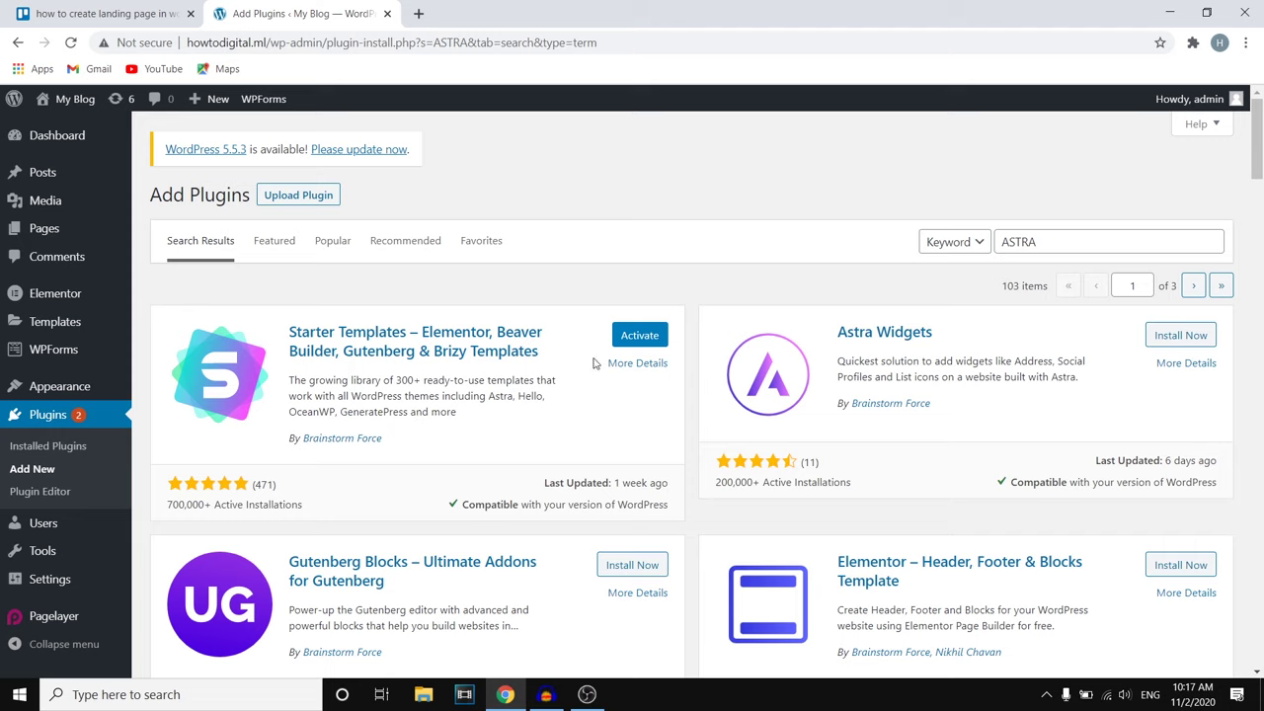
click(638, 337)
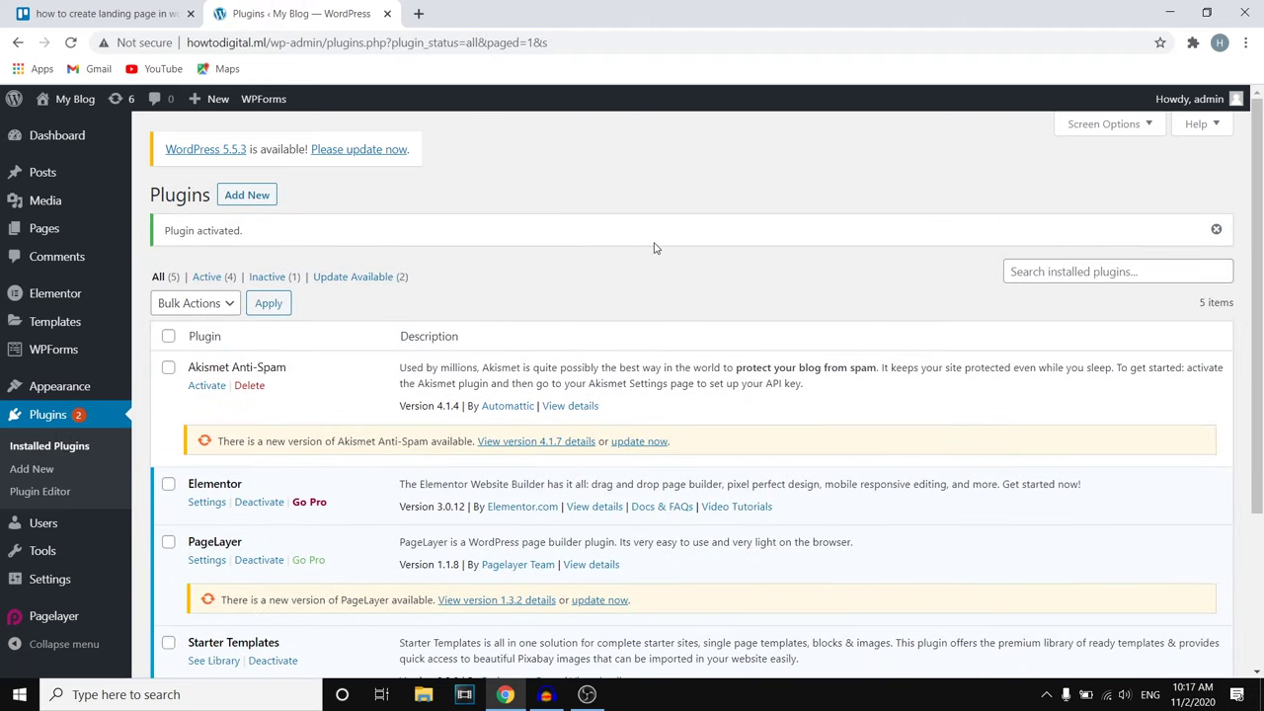
scroll(653, 247, down, 2)
scroll(385, 482, down, 1)
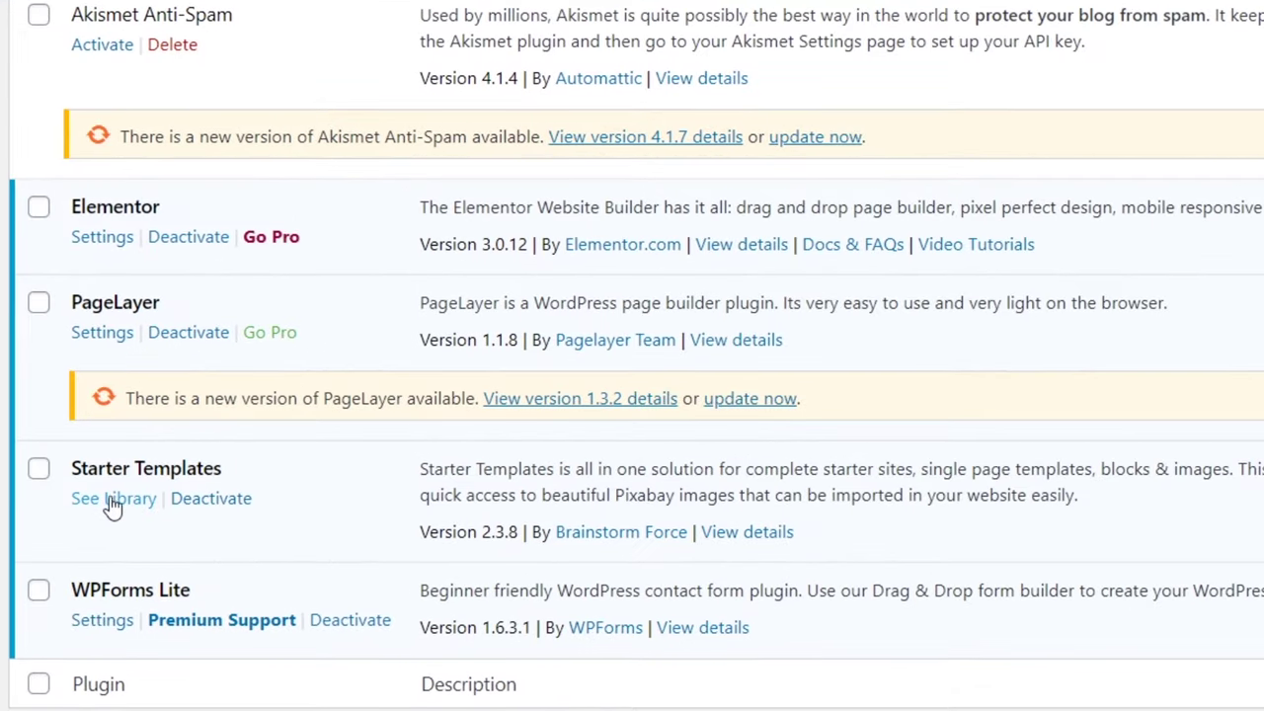
Step: Open the Starter Templates library and browse the template grid
click(117, 501)
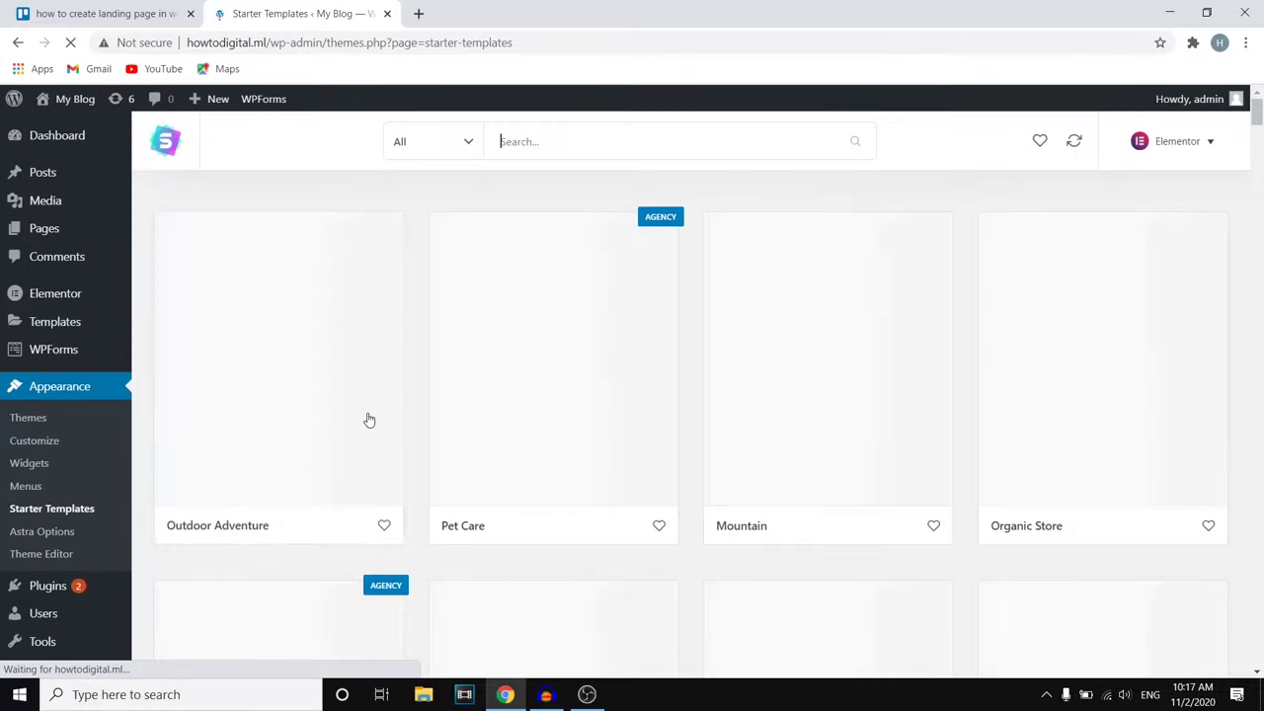
scroll(821, 307, down, 15)
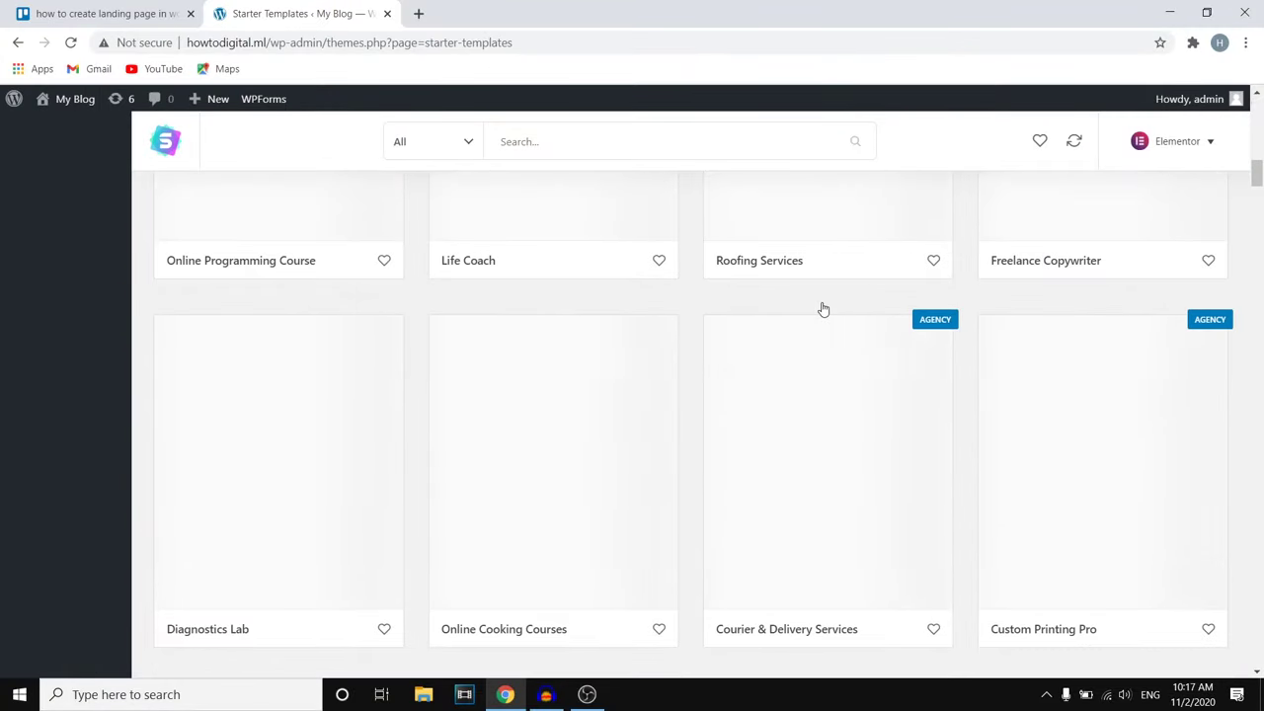
scroll(820, 307, up, 5)
scroll(820, 307, up, 5)
scroll(818, 306, down, 15)
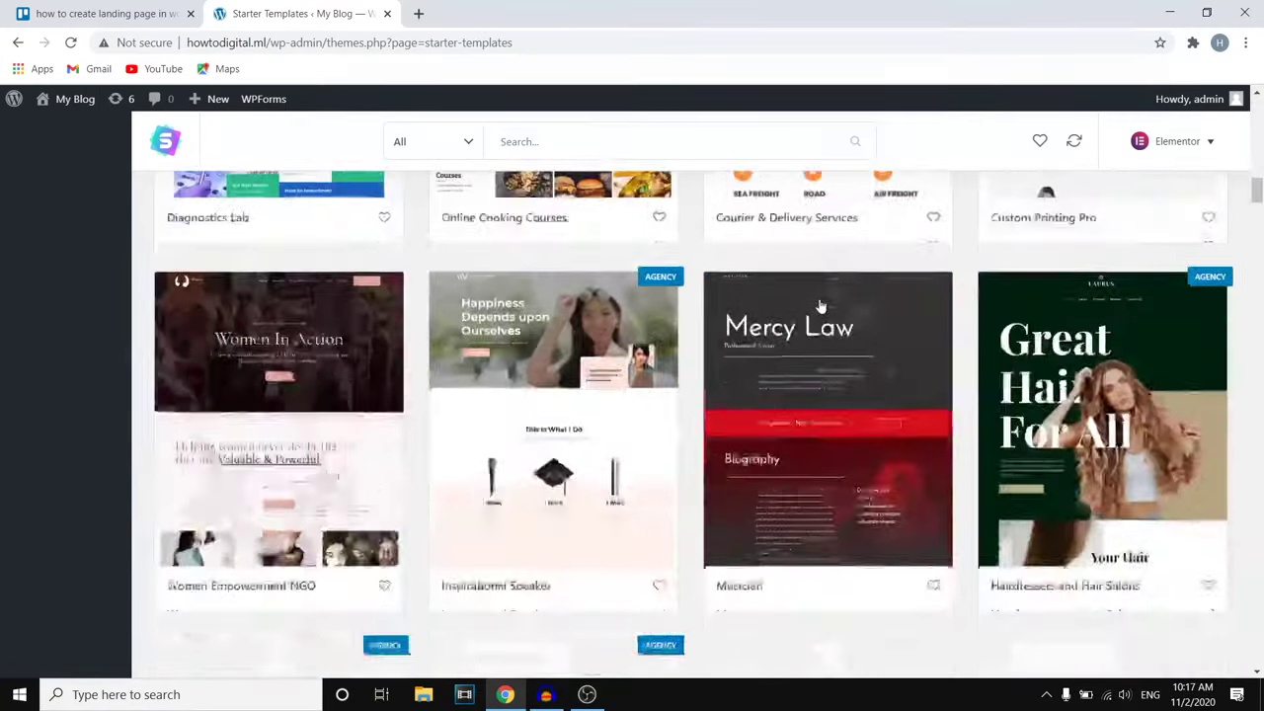
scroll(818, 306, down, 15)
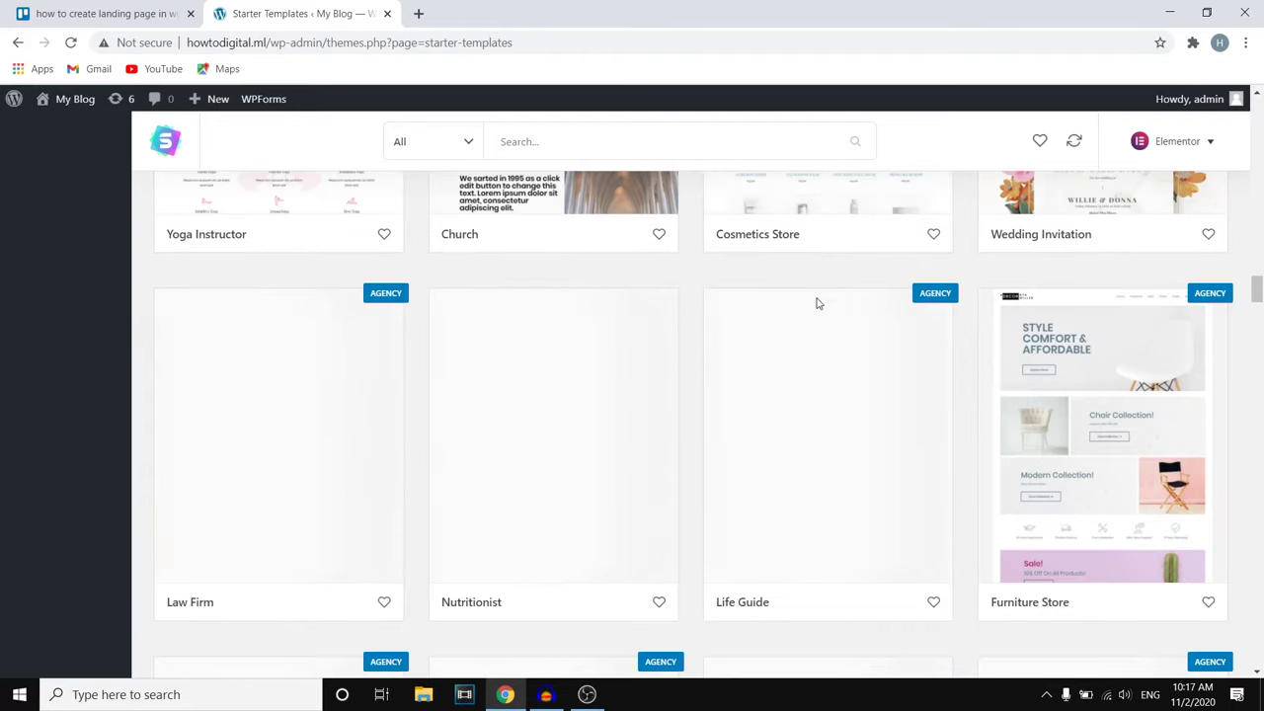
scroll(817, 304, up, 10)
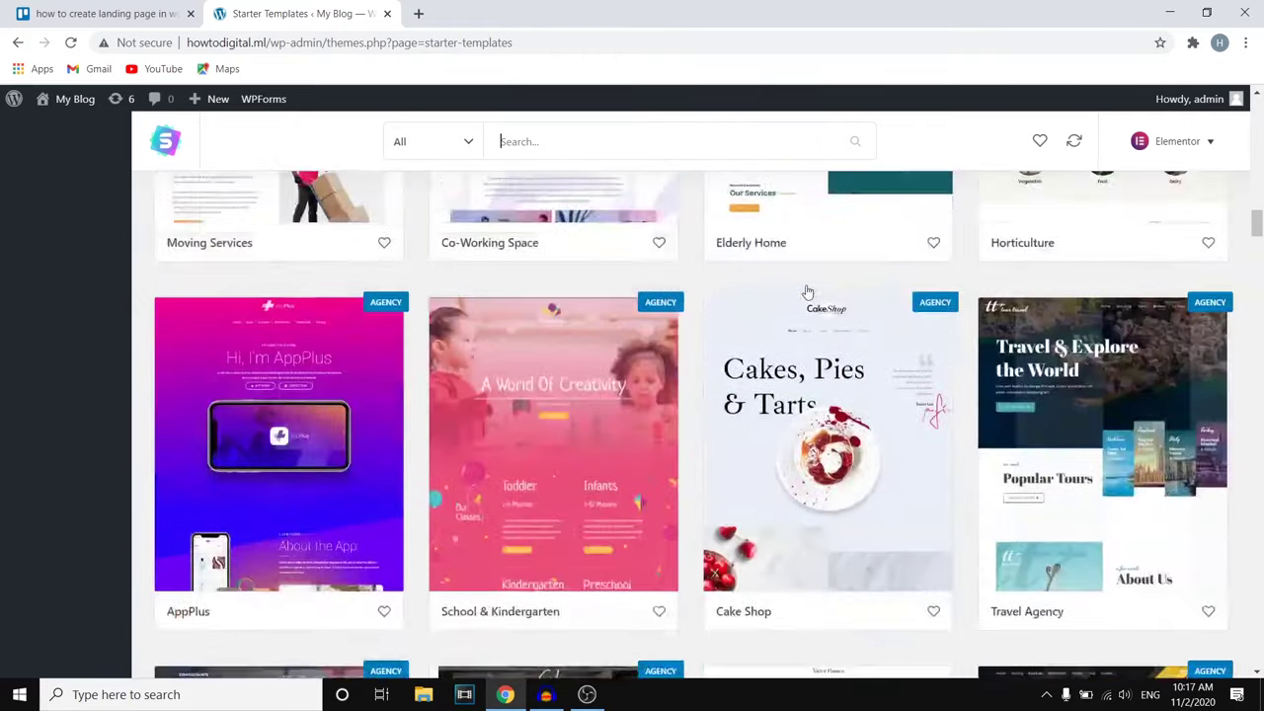
scroll(807, 292, down, 15)
scroll(807, 292, up, 10)
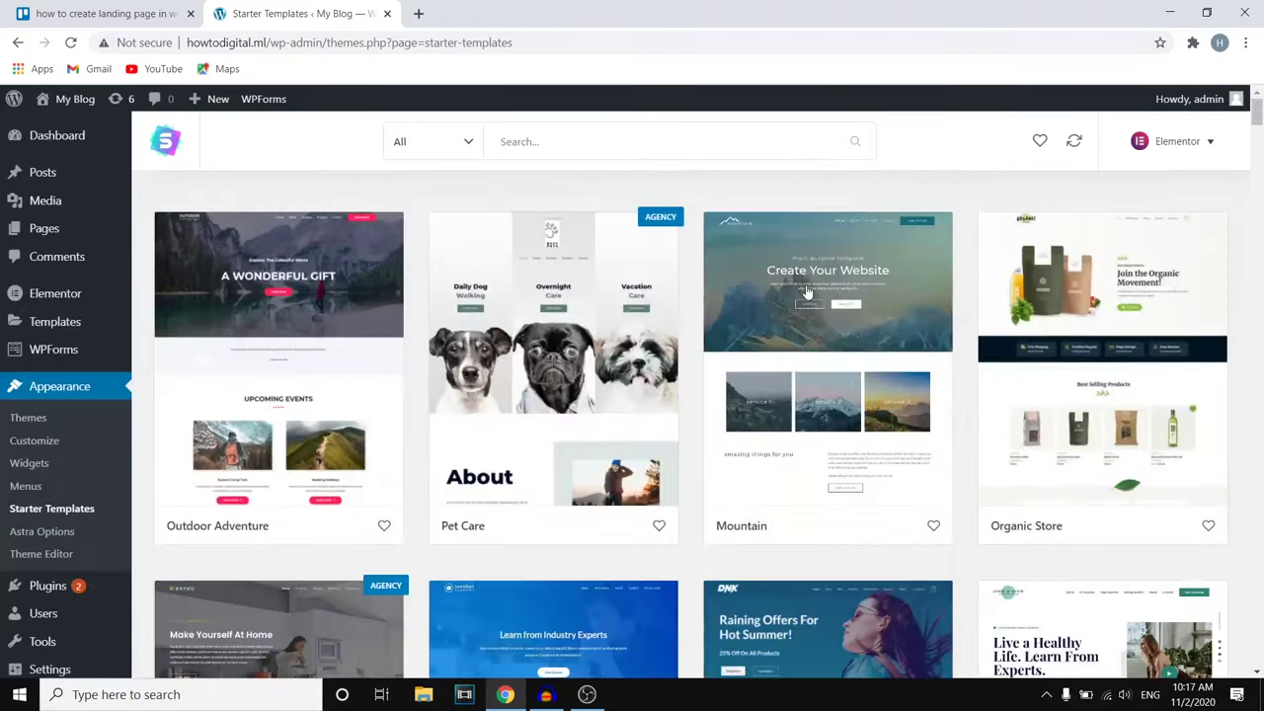
Step: Choose Elementor as the page builder for the templates
click(1180, 141)
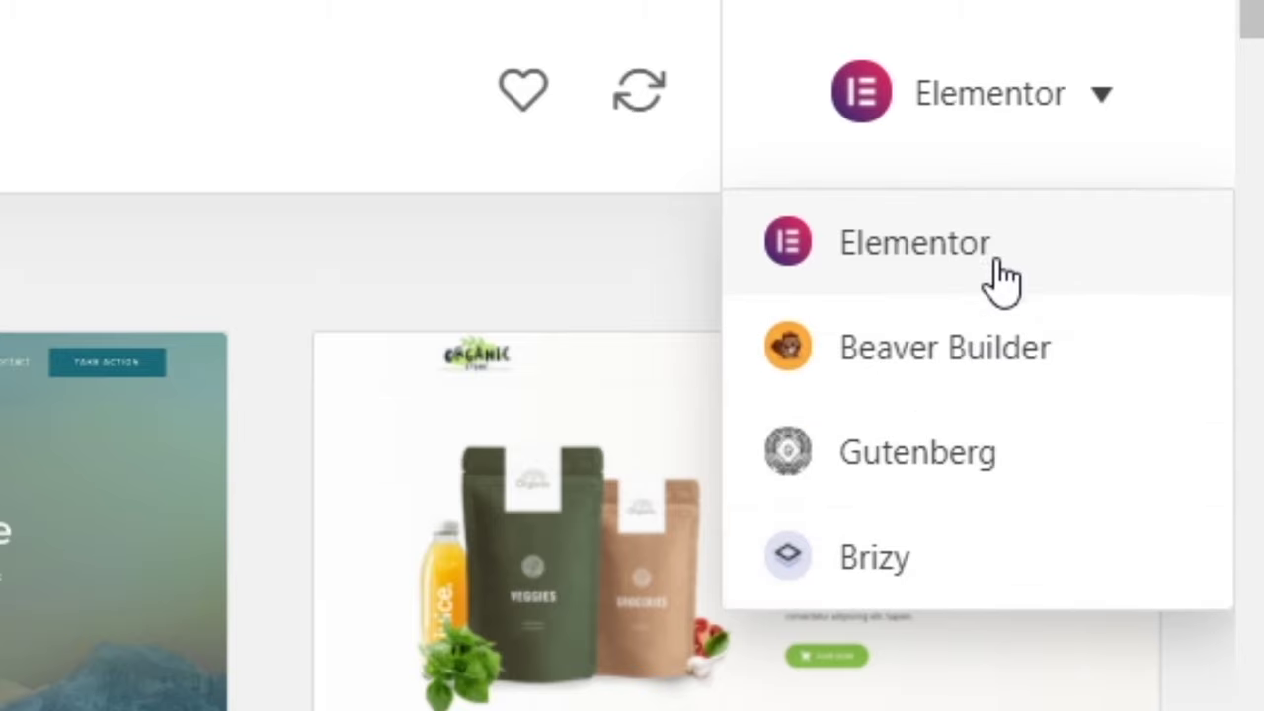
click(237, 94)
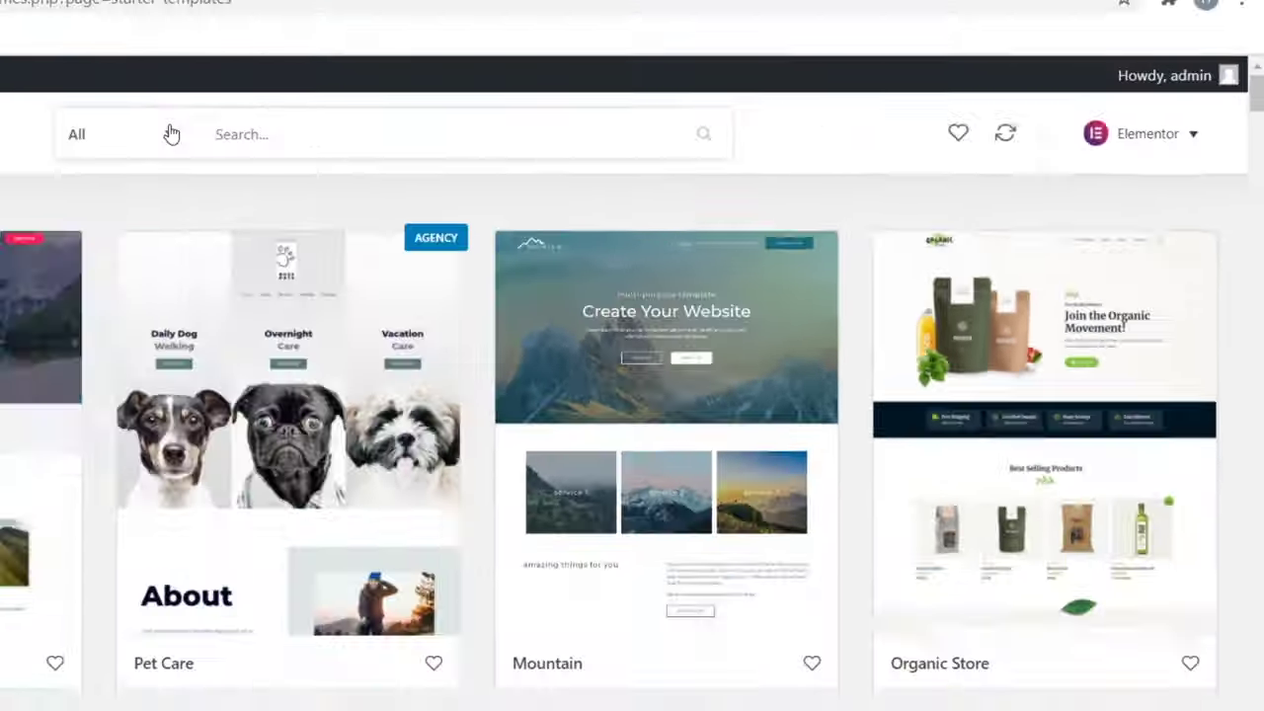
click(466, 143)
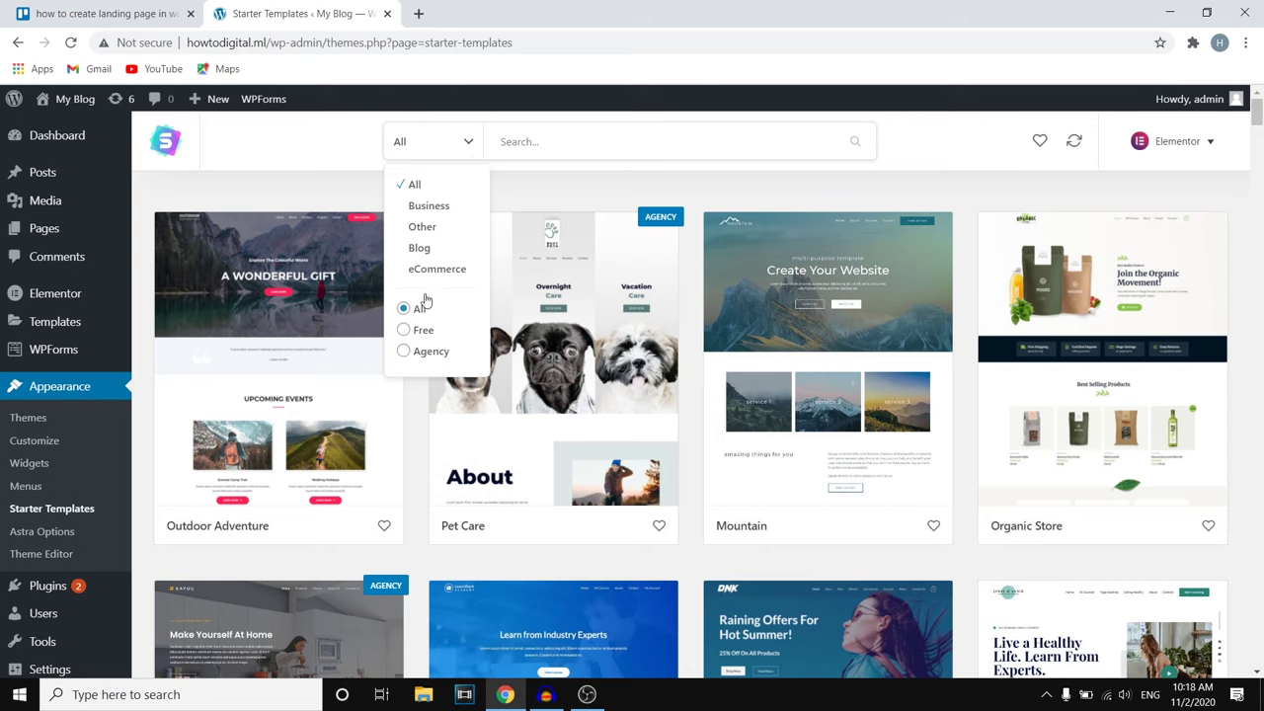
Step: Filter to free templates, drop the 'landing' search, and scroll down to e-Book Author
click(408, 333)
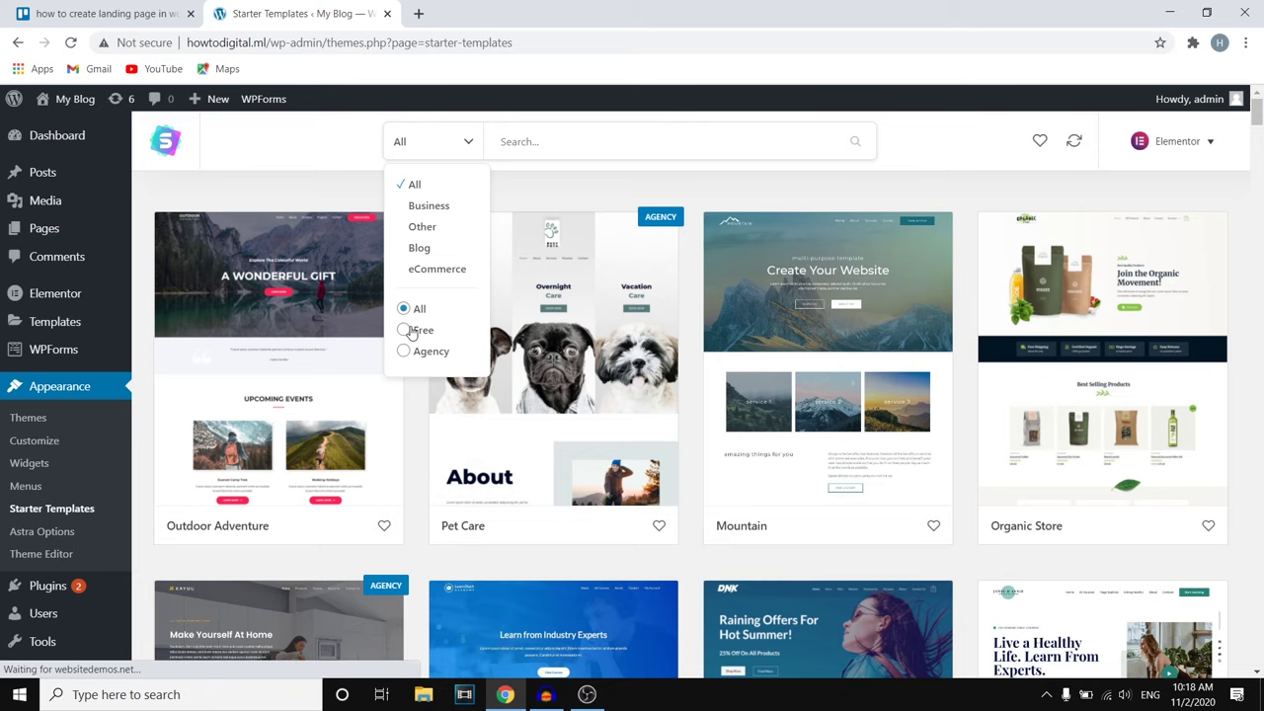
text(landing)
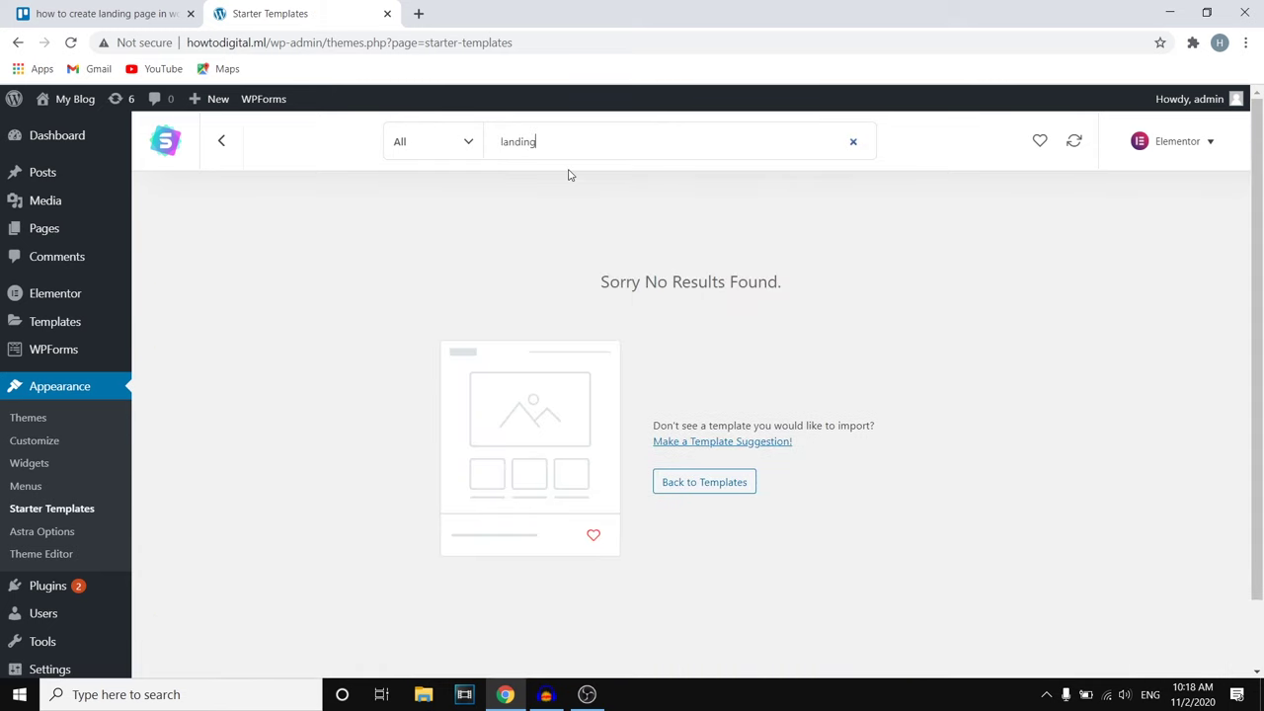
key(BackSpace)
key(BackSpace)
key(BackSpace)
key(BackSpace)
key(BackSpace)
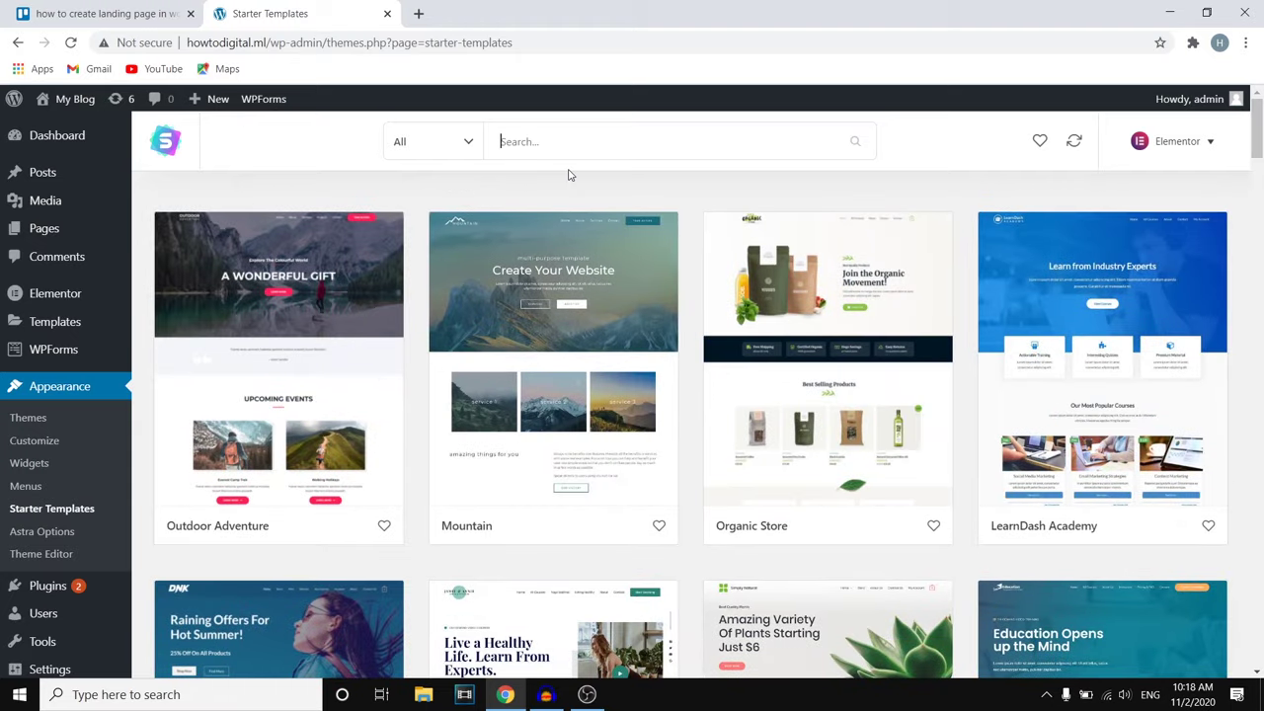
scroll(840, 349, down, 4)
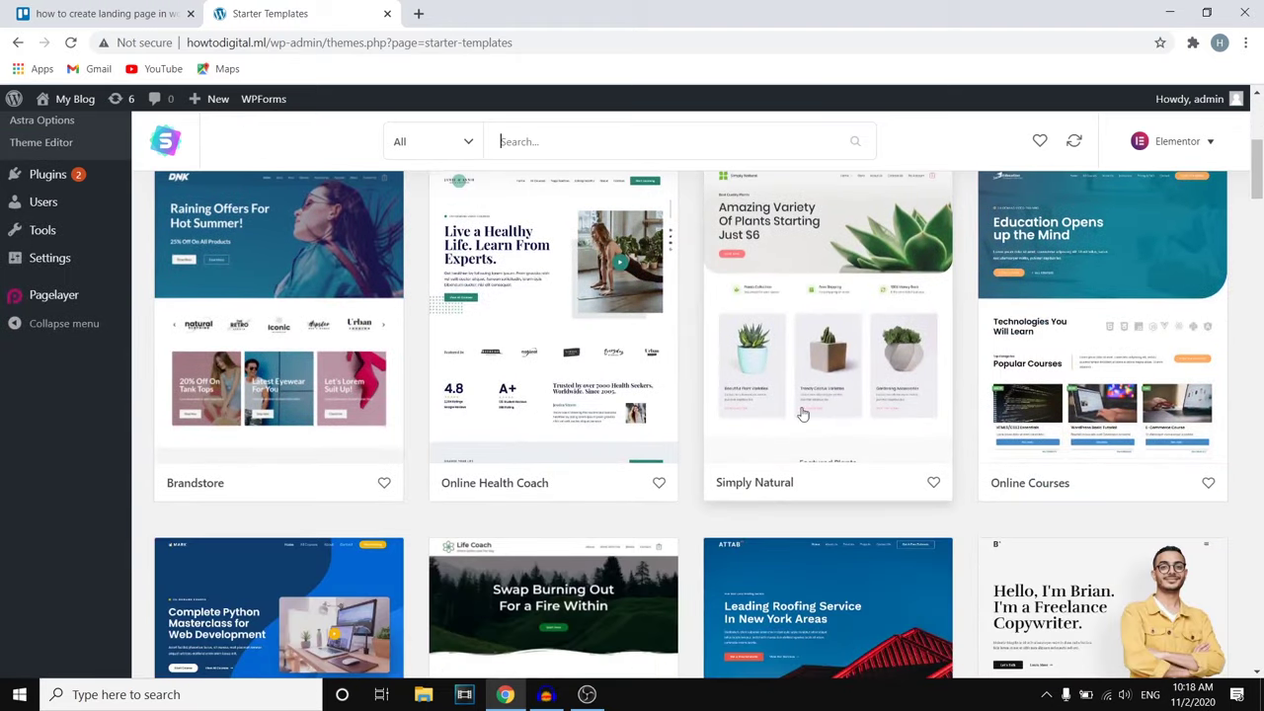
scroll(753, 424, down, 5)
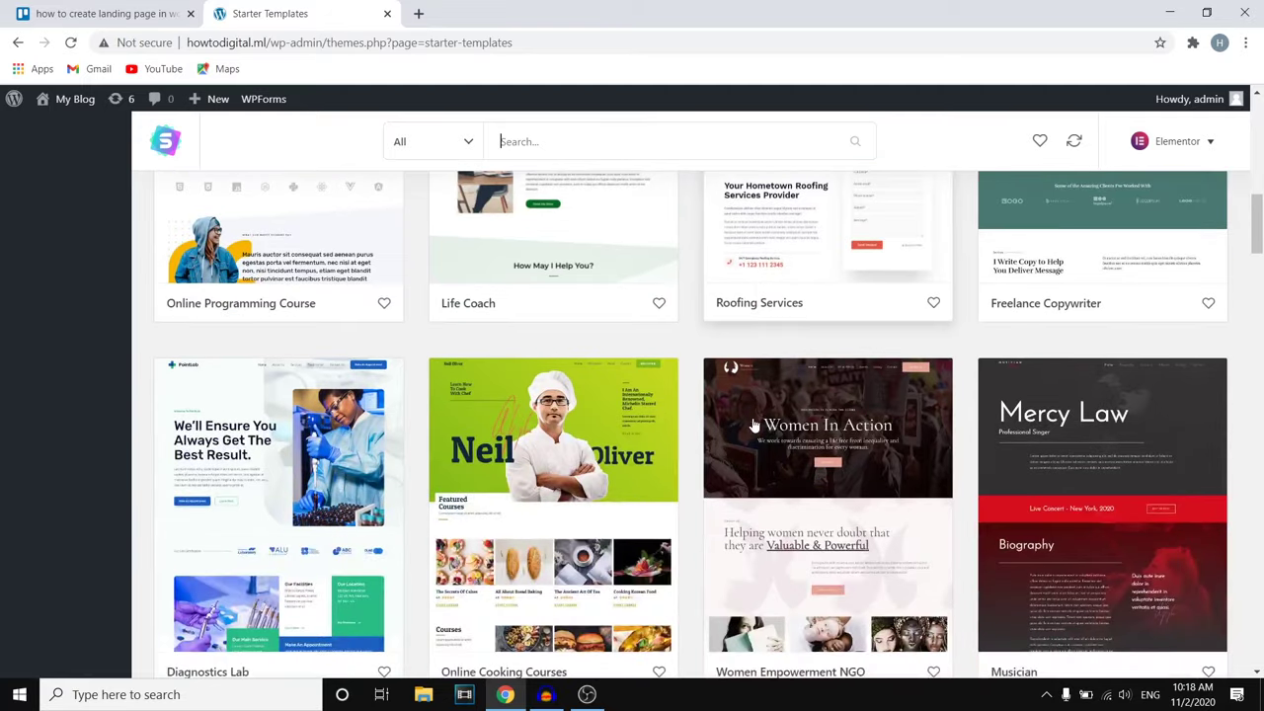
scroll(754, 425, down, 5)
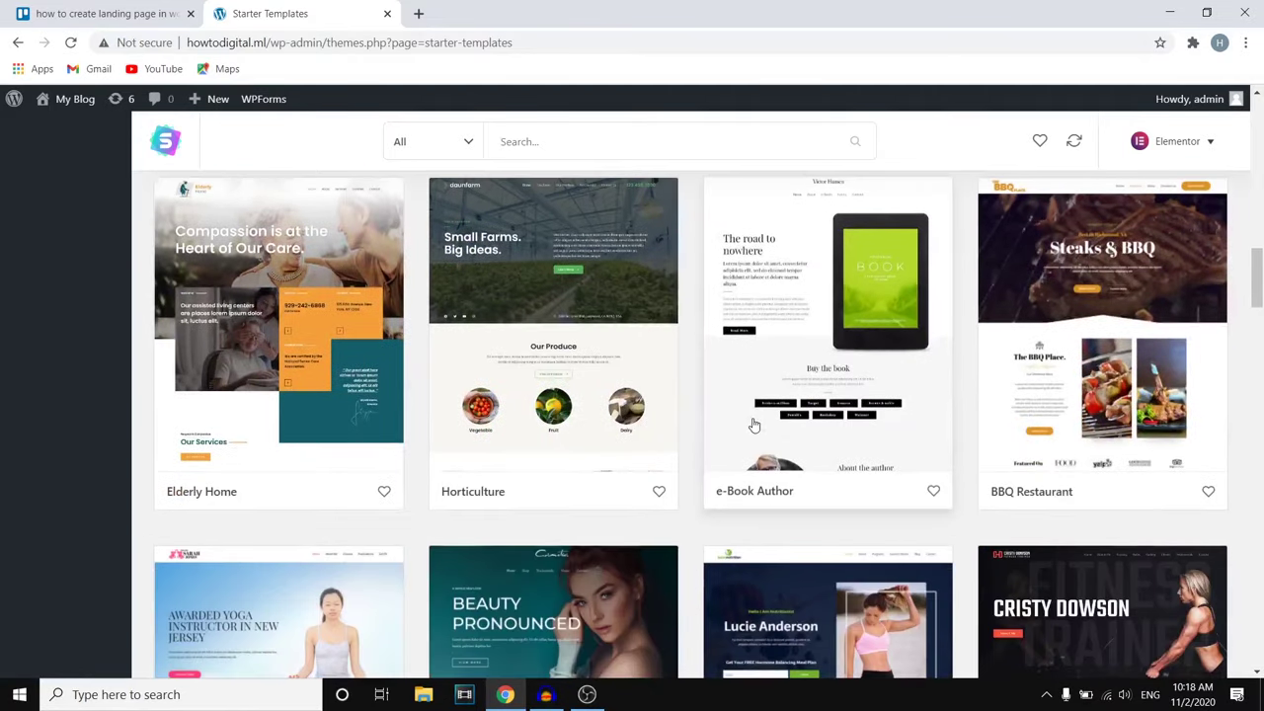
scroll(753, 424, down, 1)
scroll(753, 425, down, 1)
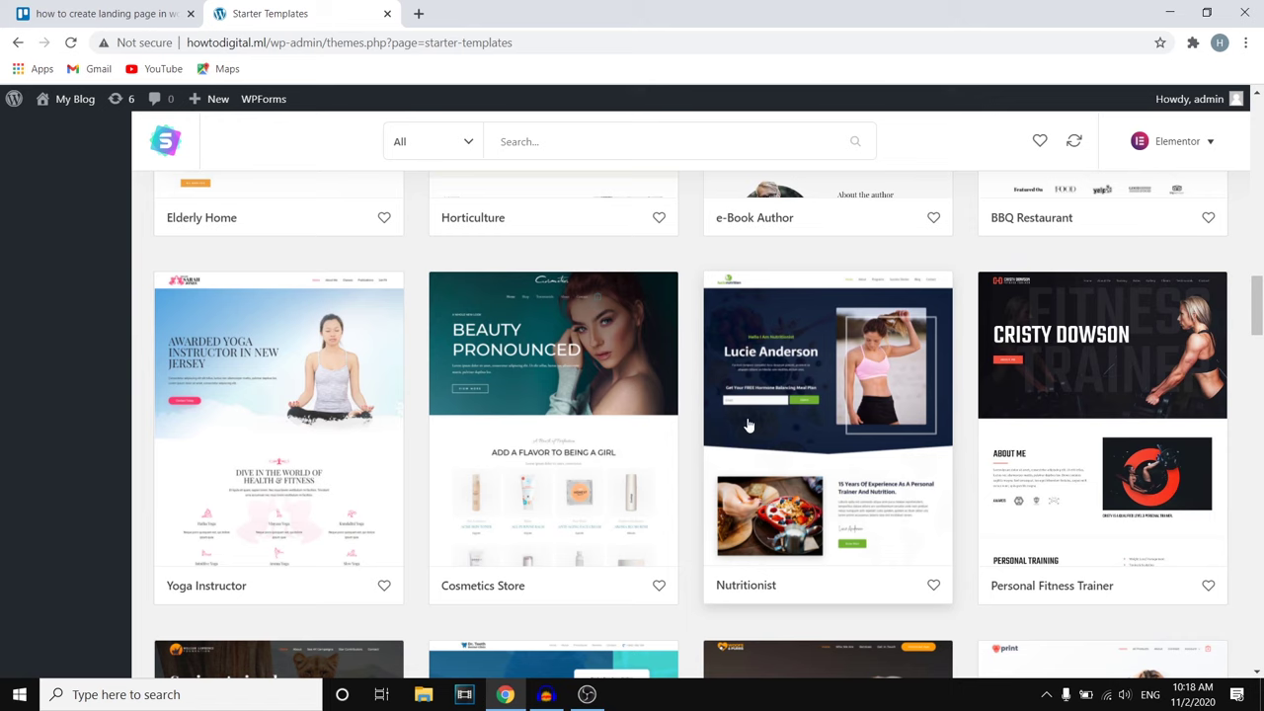
scroll(748, 424, down, 4)
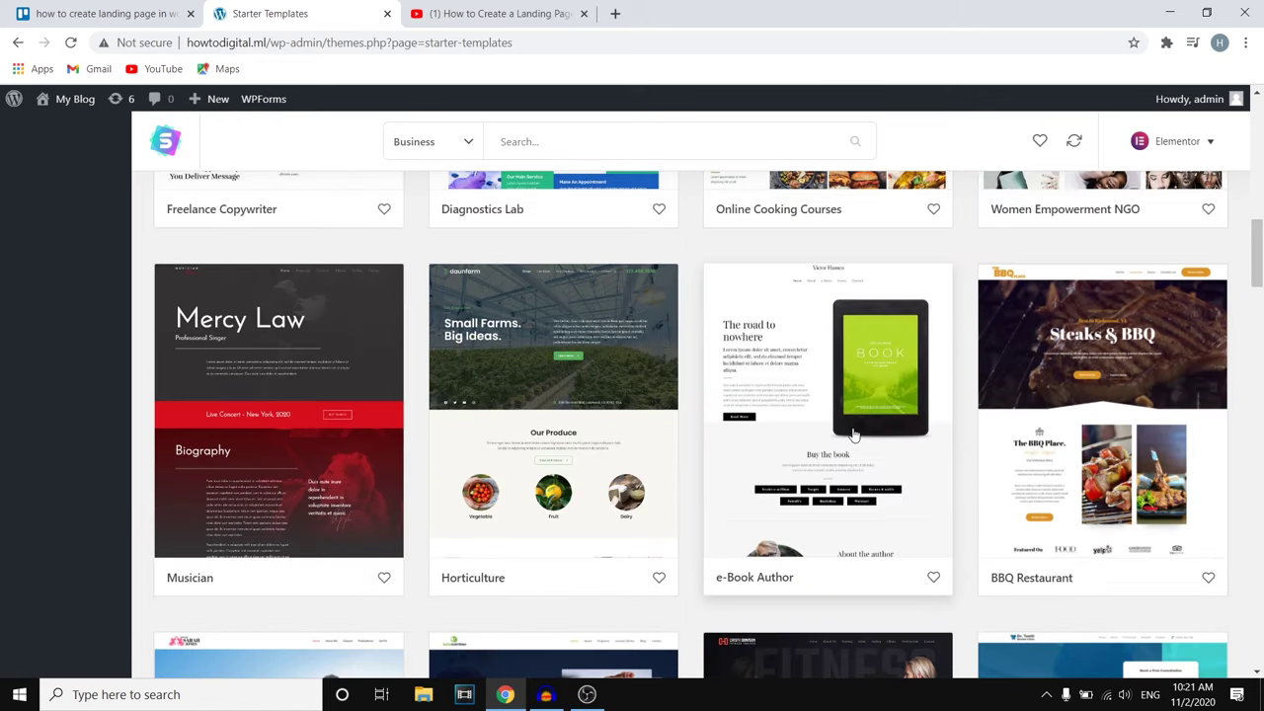
Step: Preview the e-Book Author demo site, then return to Starter Templates
click(810, 372)
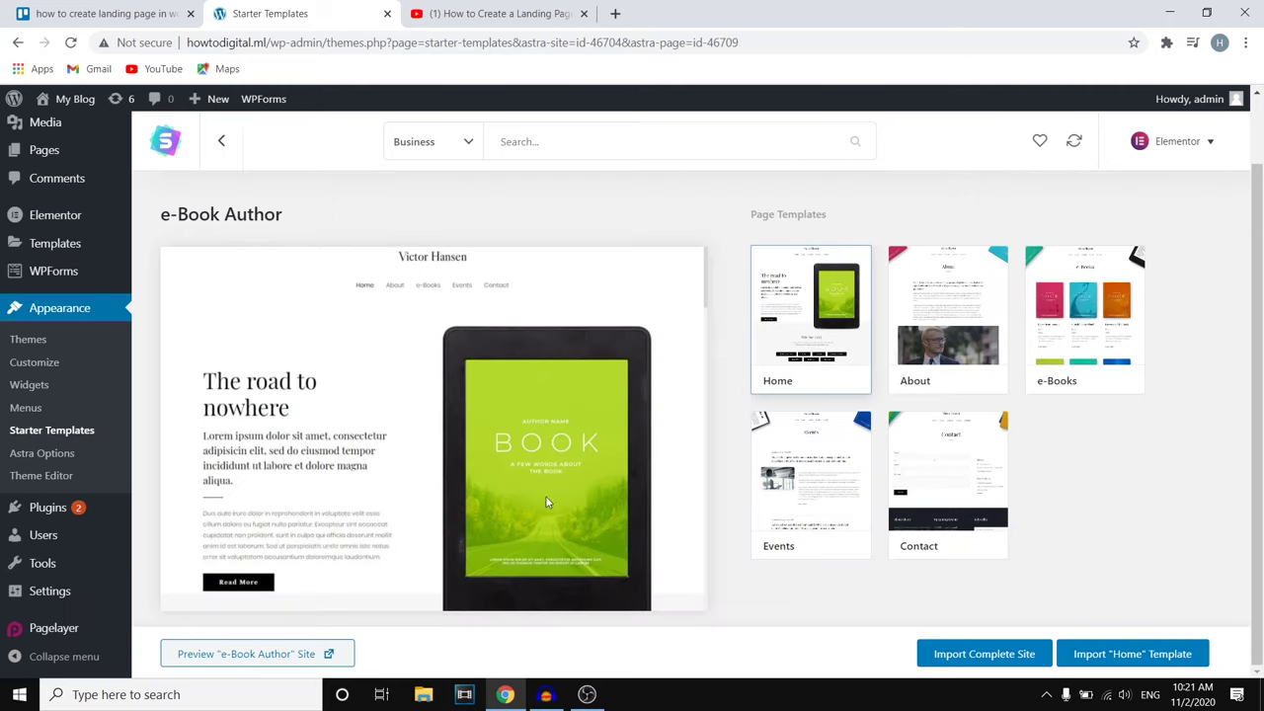
scroll(701, 318, down, 5)
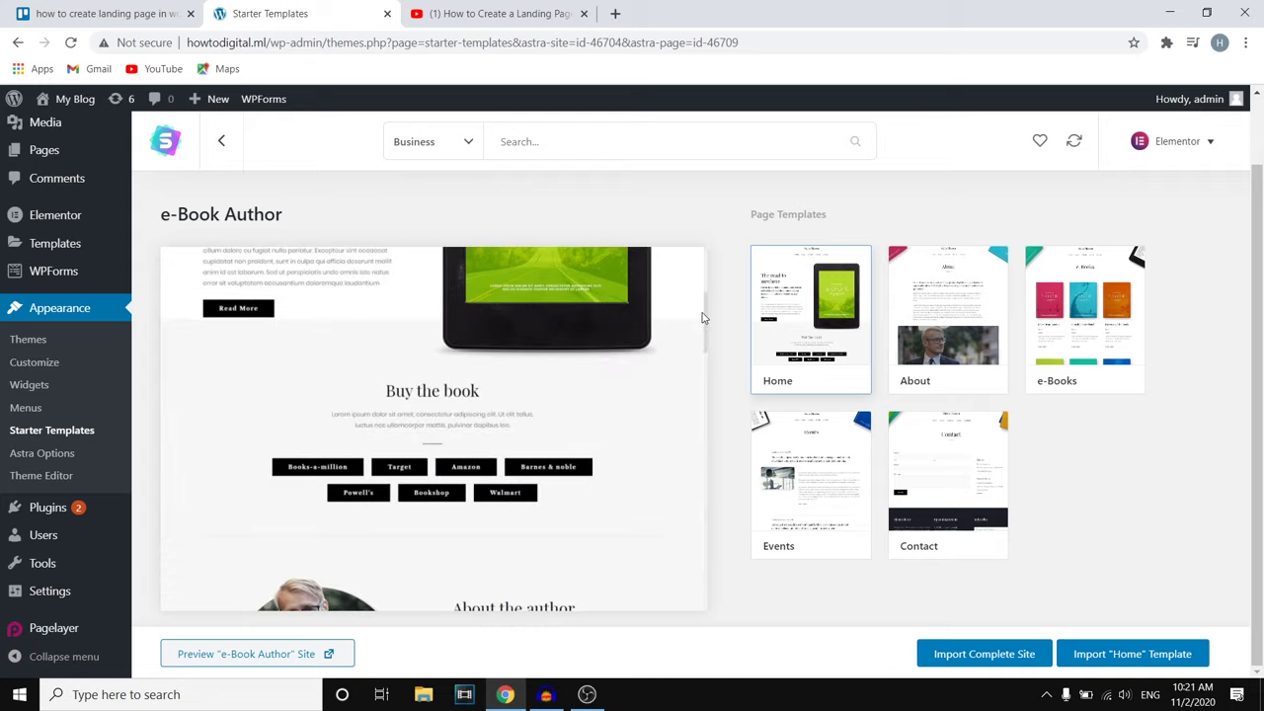
scroll(612, 399, up, 5)
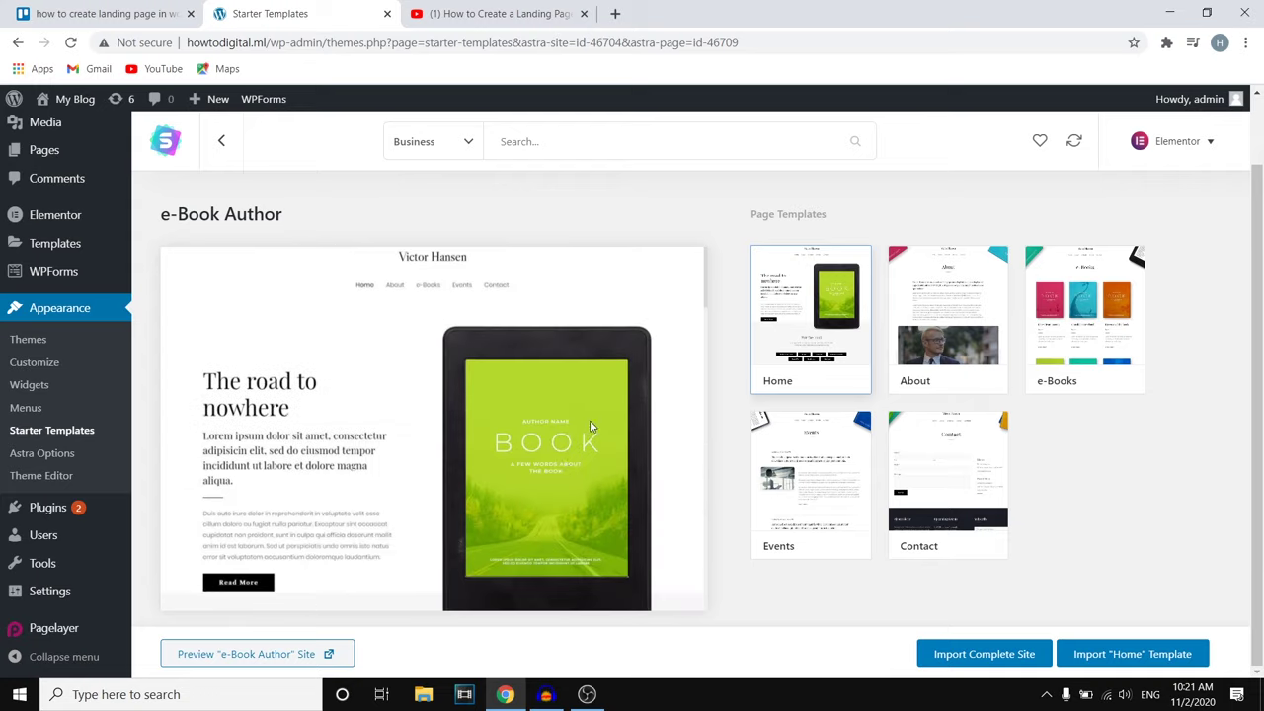
click(269, 654)
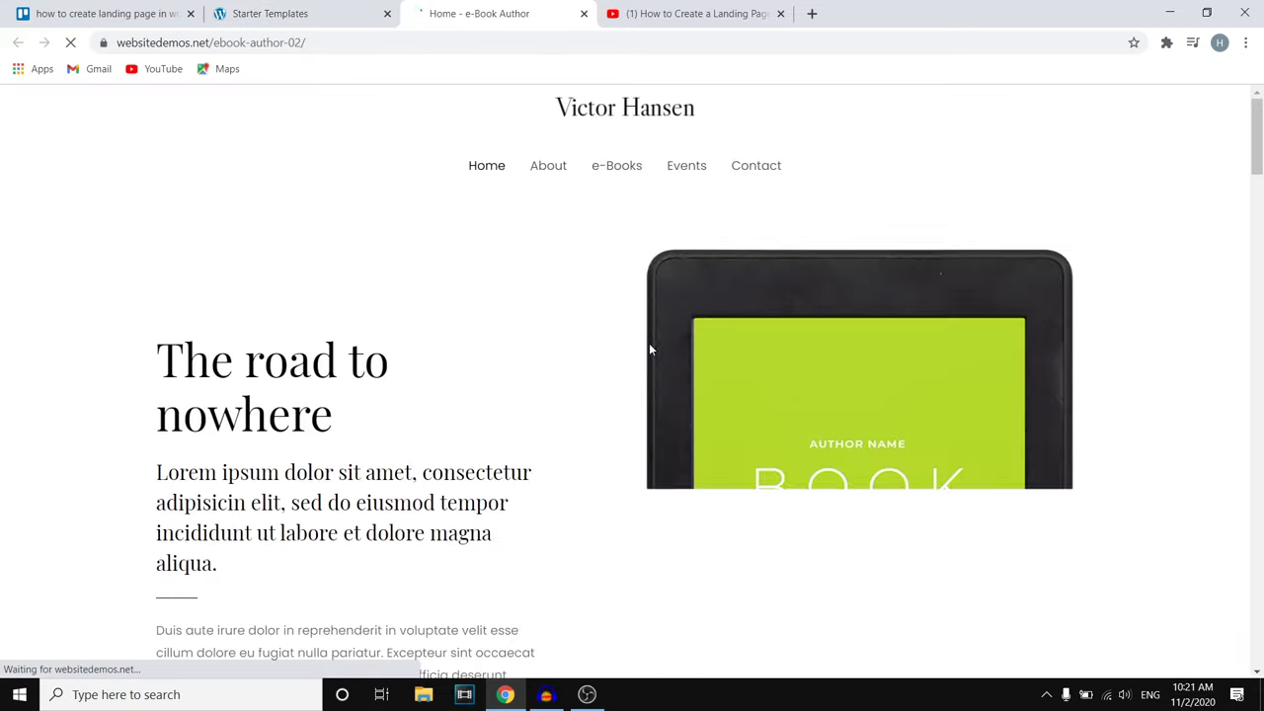
scroll(681, 334, down, 3)
scroll(568, 296, up, 3)
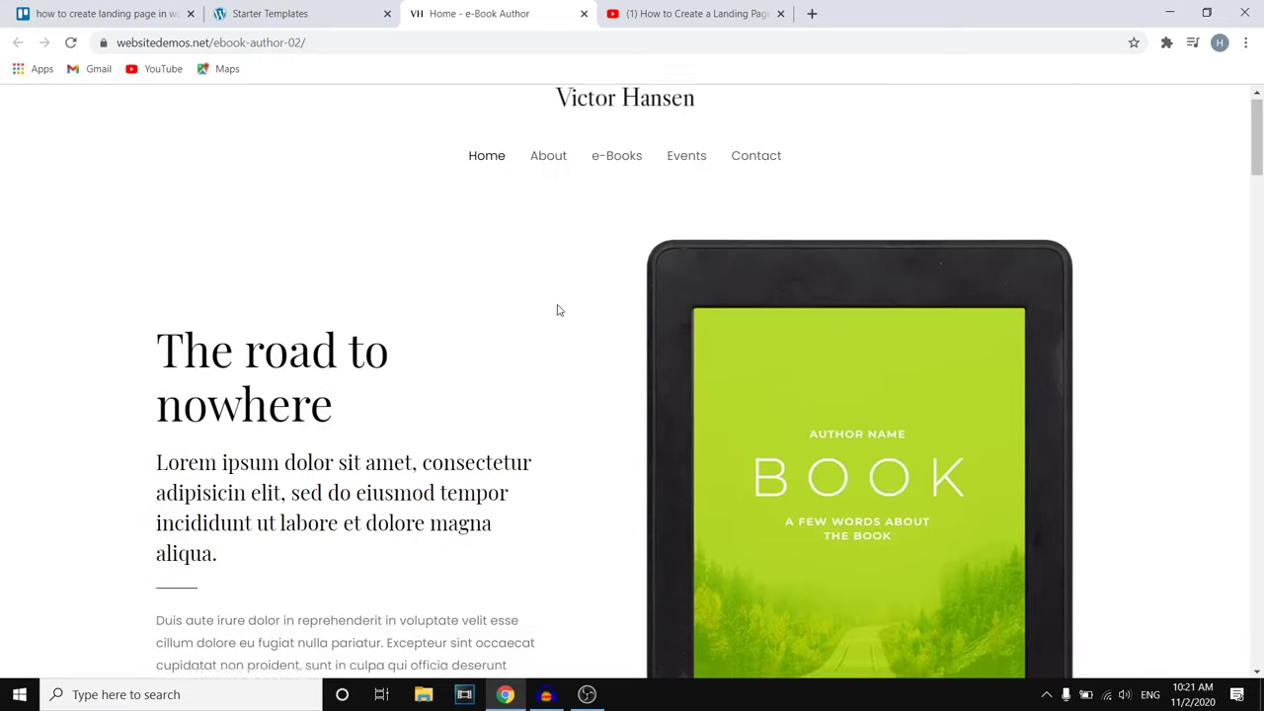
scroll(556, 310, down, 5)
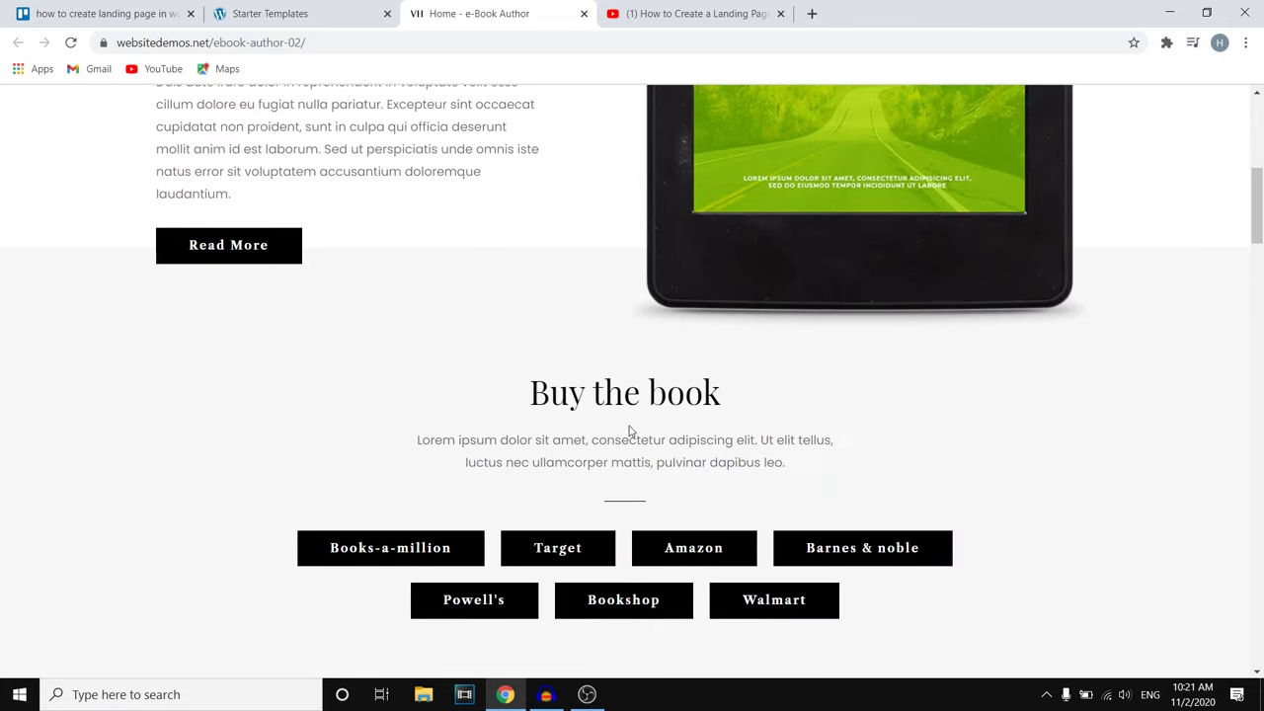
scroll(637, 425, up, 5)
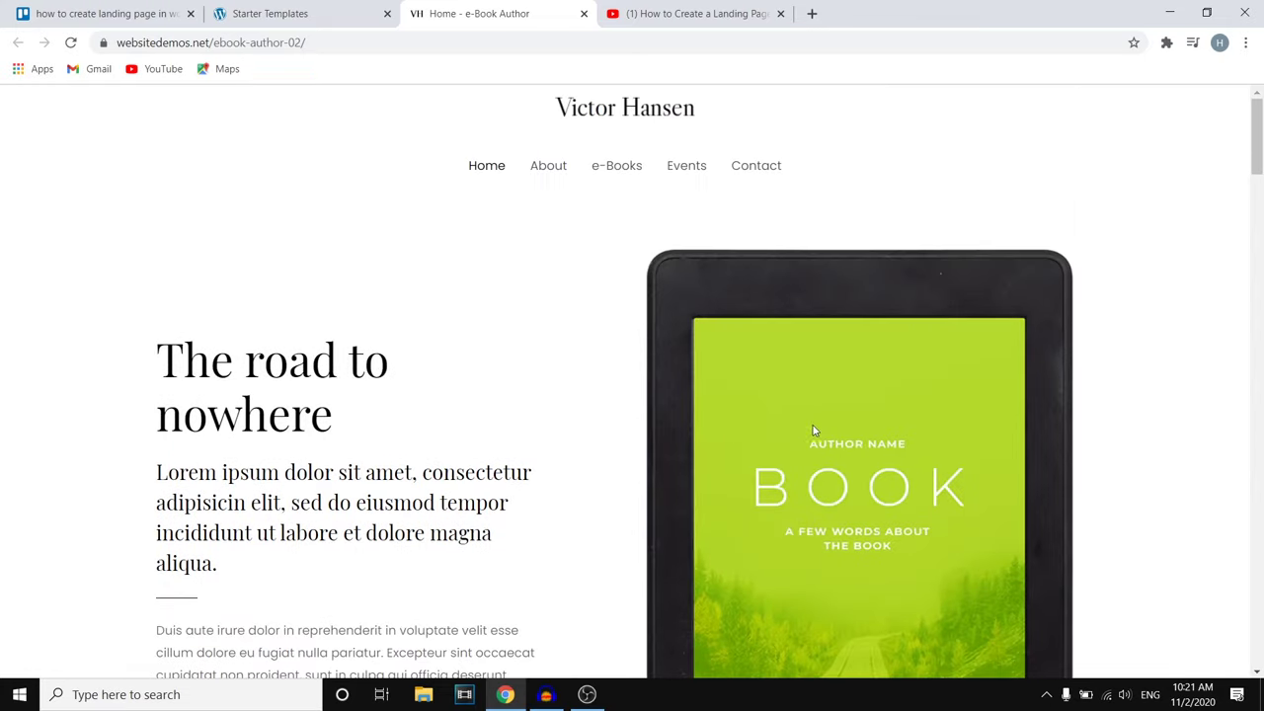
click(361, 14)
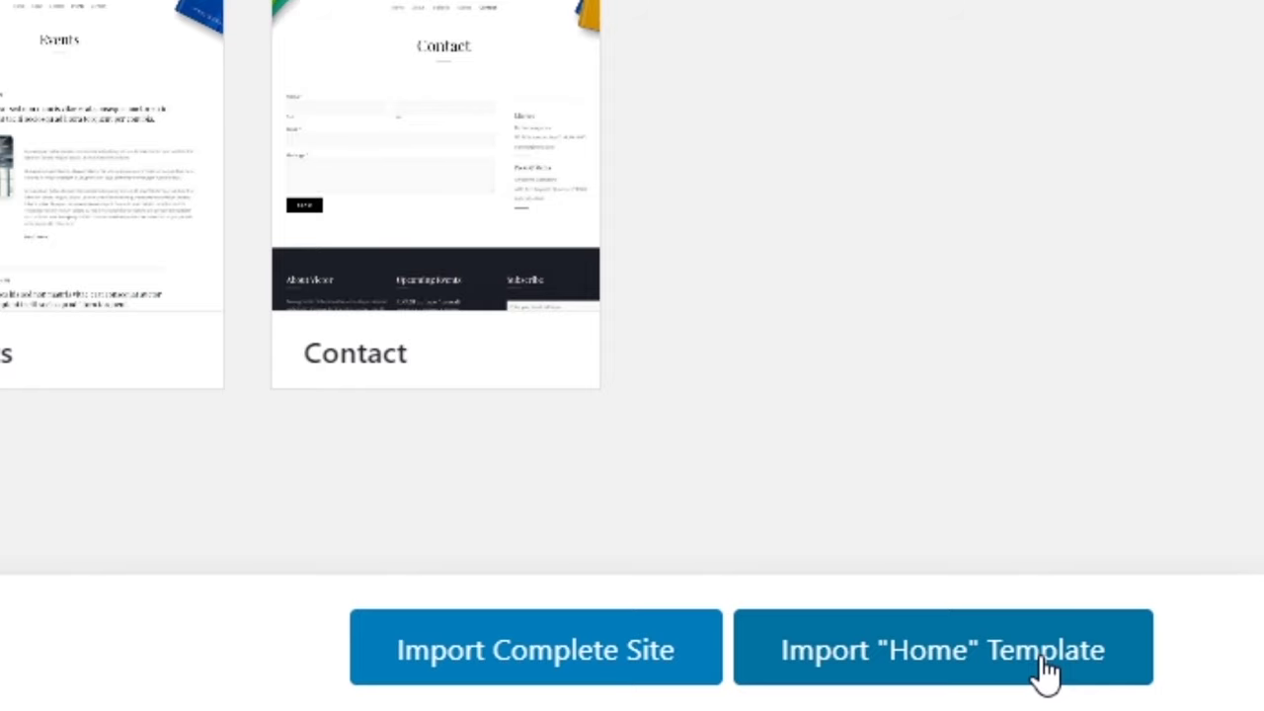
Step: Compare the About, e-Books, Contact and Events pages, then import the Home template
click(948, 316)
click(1084, 316)
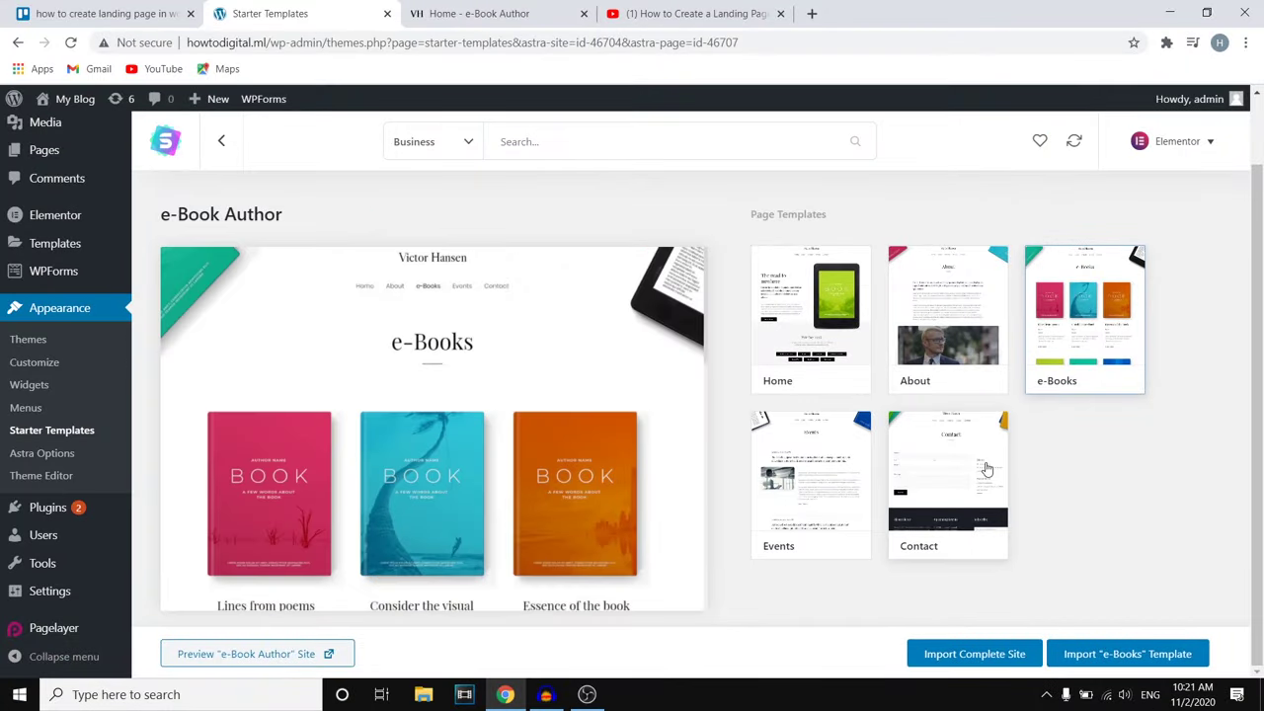
click(985, 469)
click(835, 480)
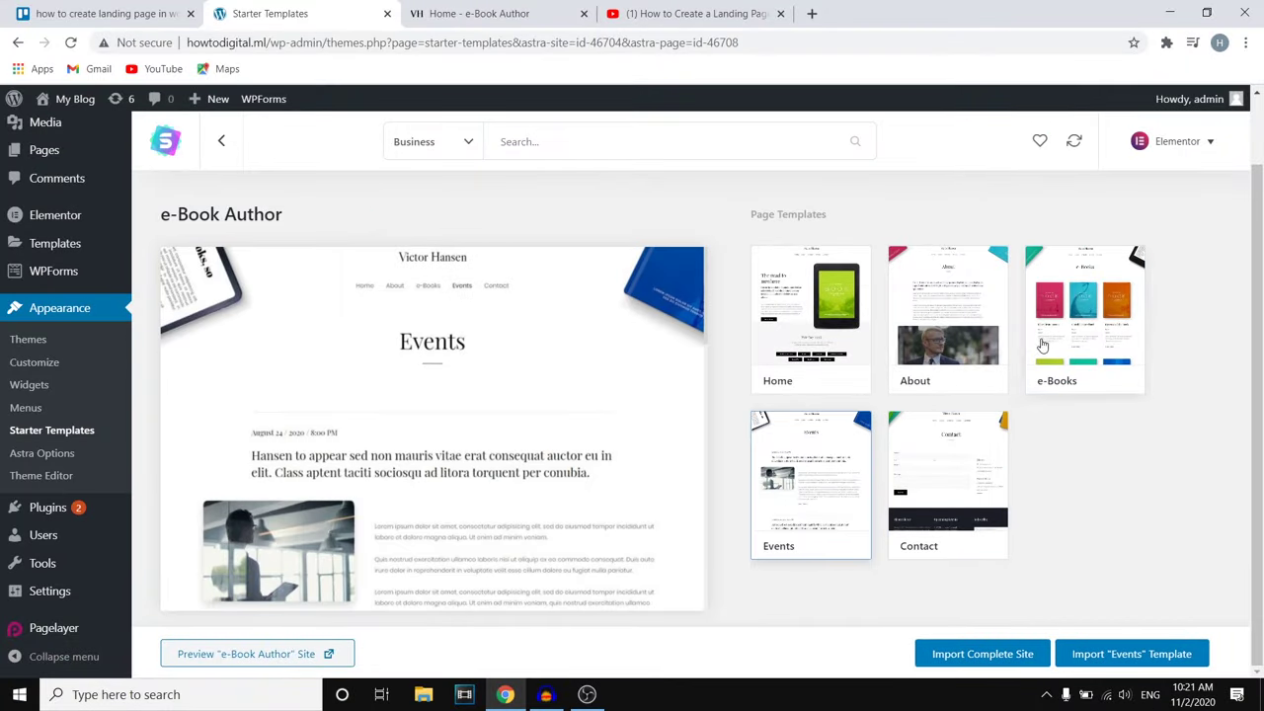
click(762, 296)
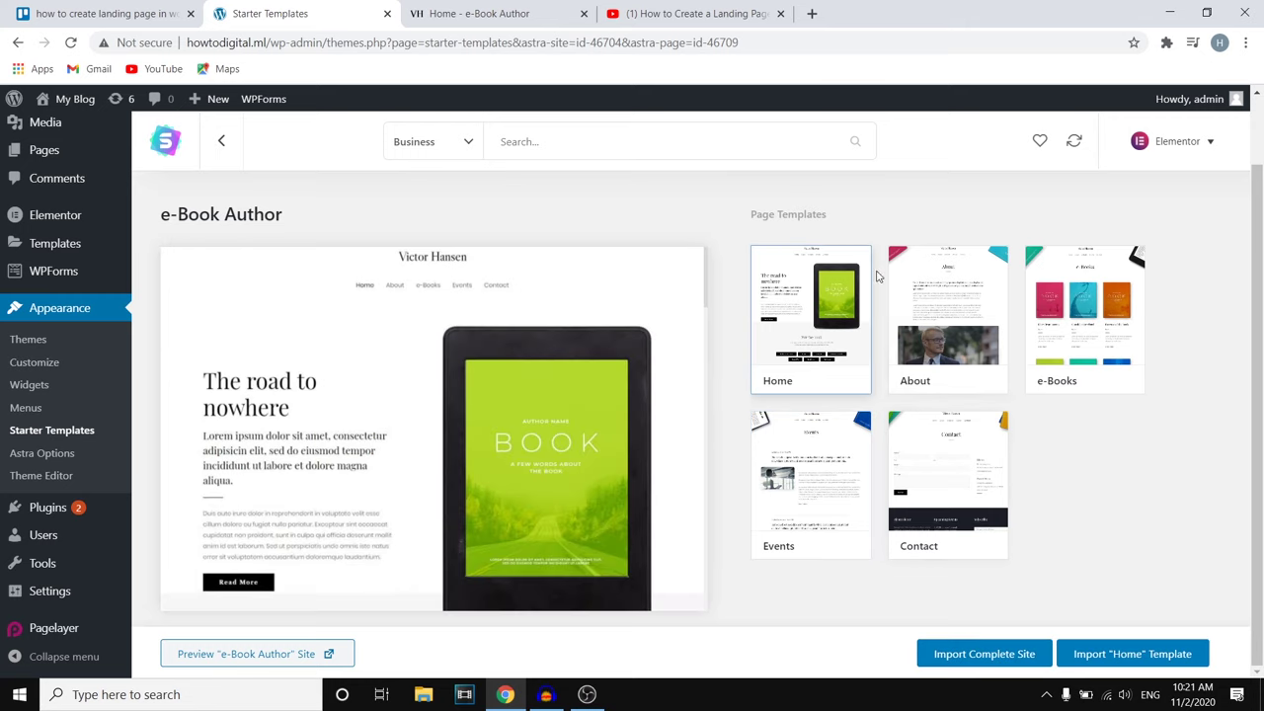
click(933, 308)
click(844, 303)
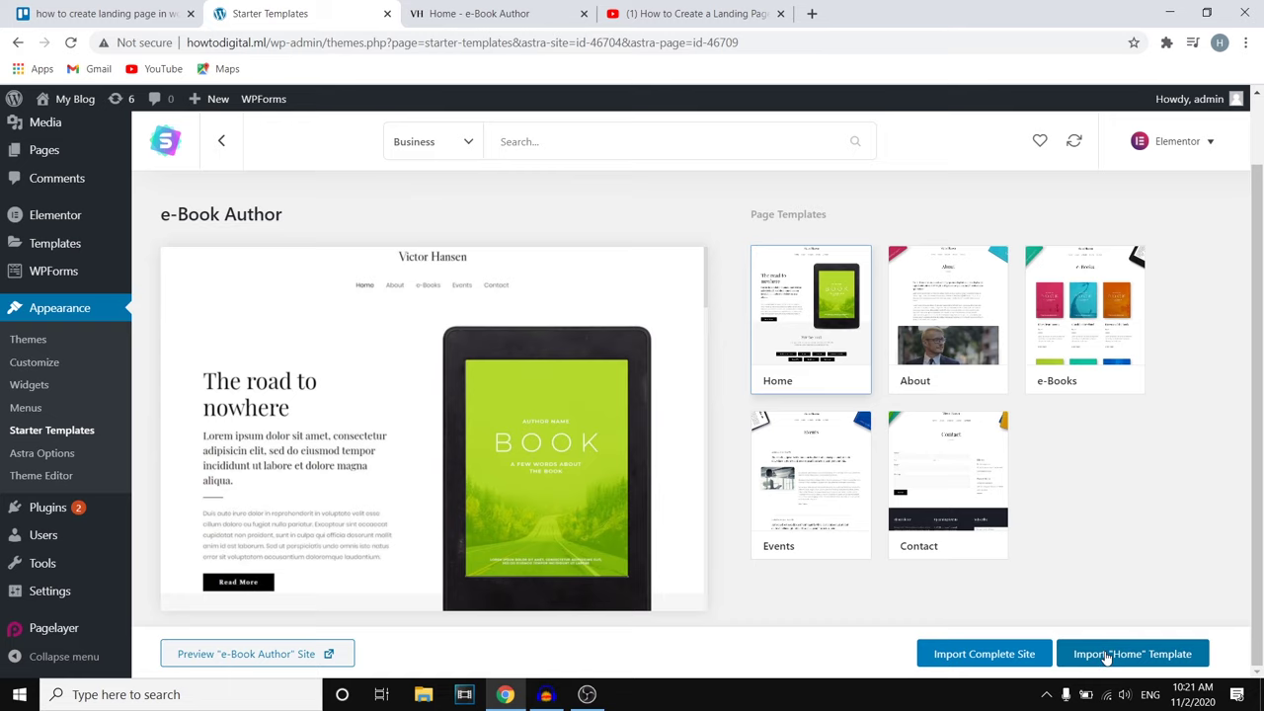
click(1158, 655)
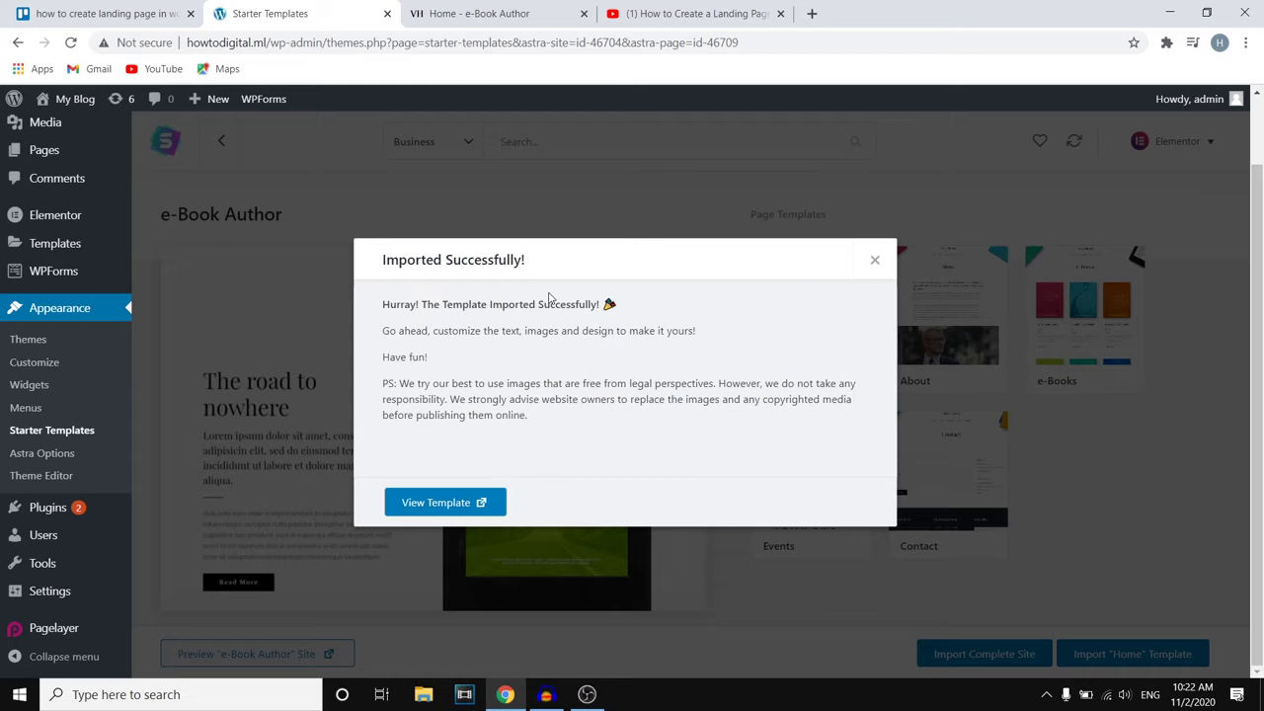
Step: View the imported 'The Road To Nowhere' Home page and open it in Elementor
click(462, 503)
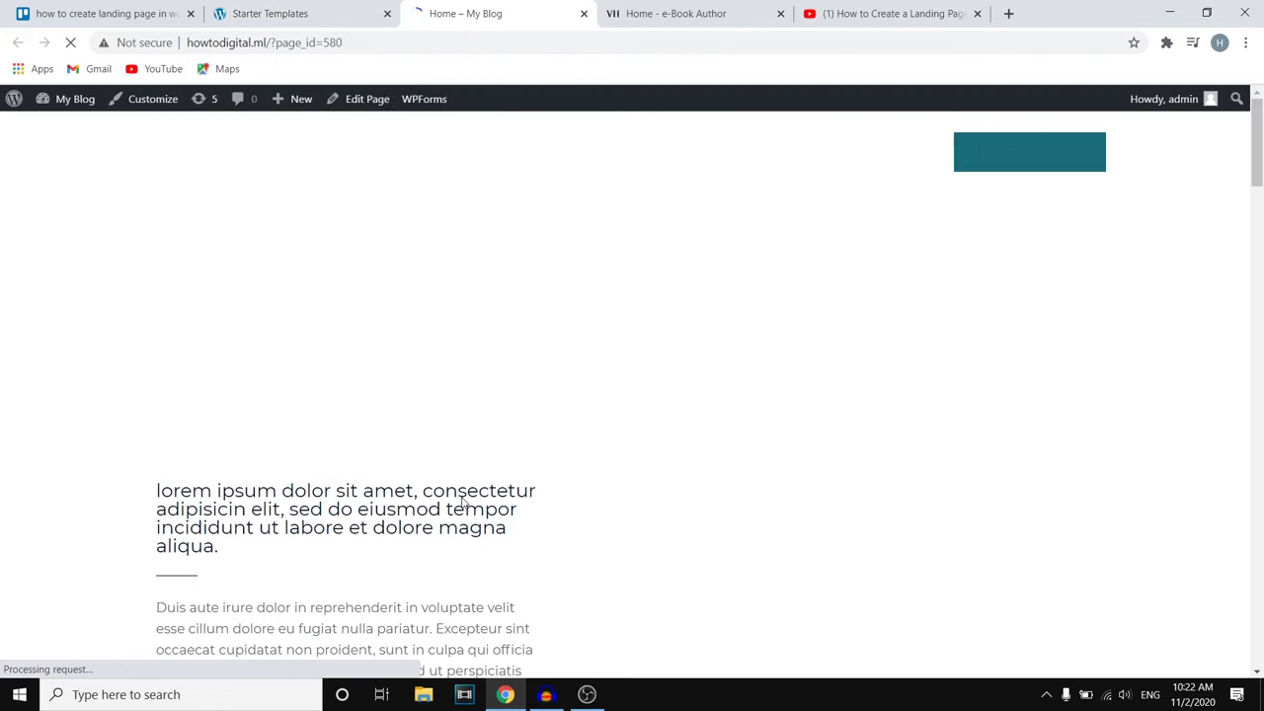
scroll(955, 291, down, 20)
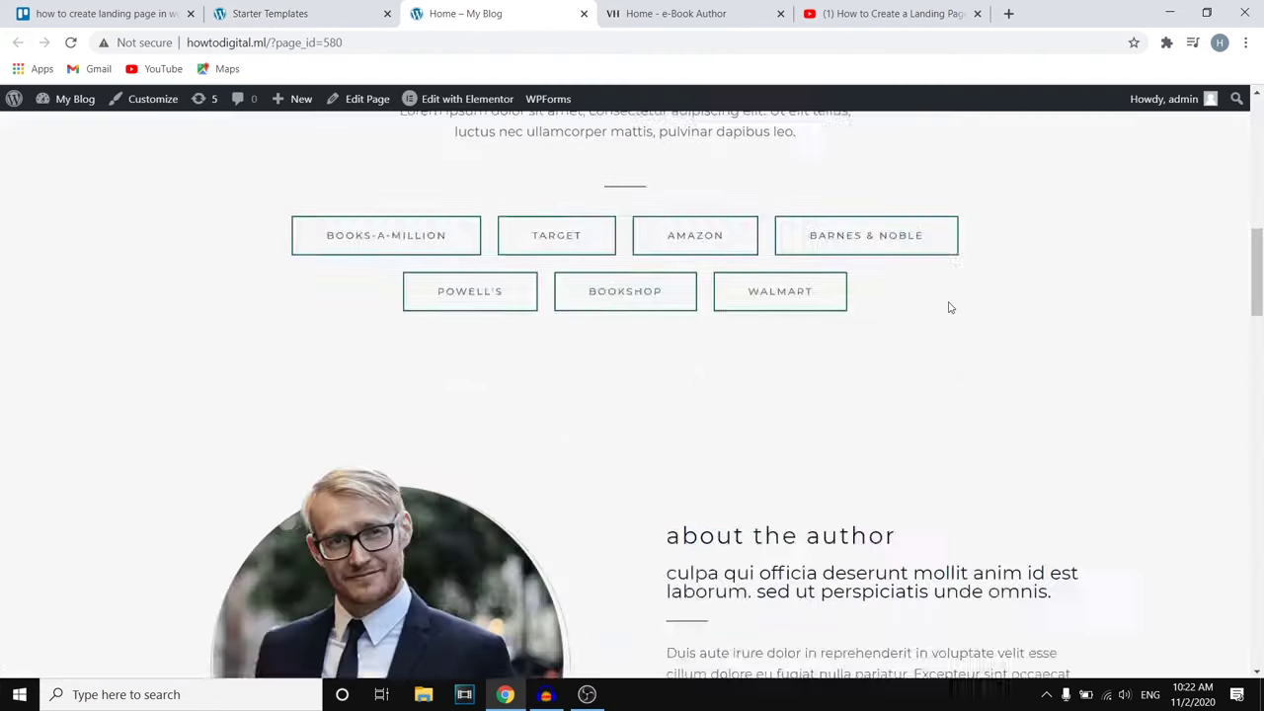
scroll(929, 316, down, 5)
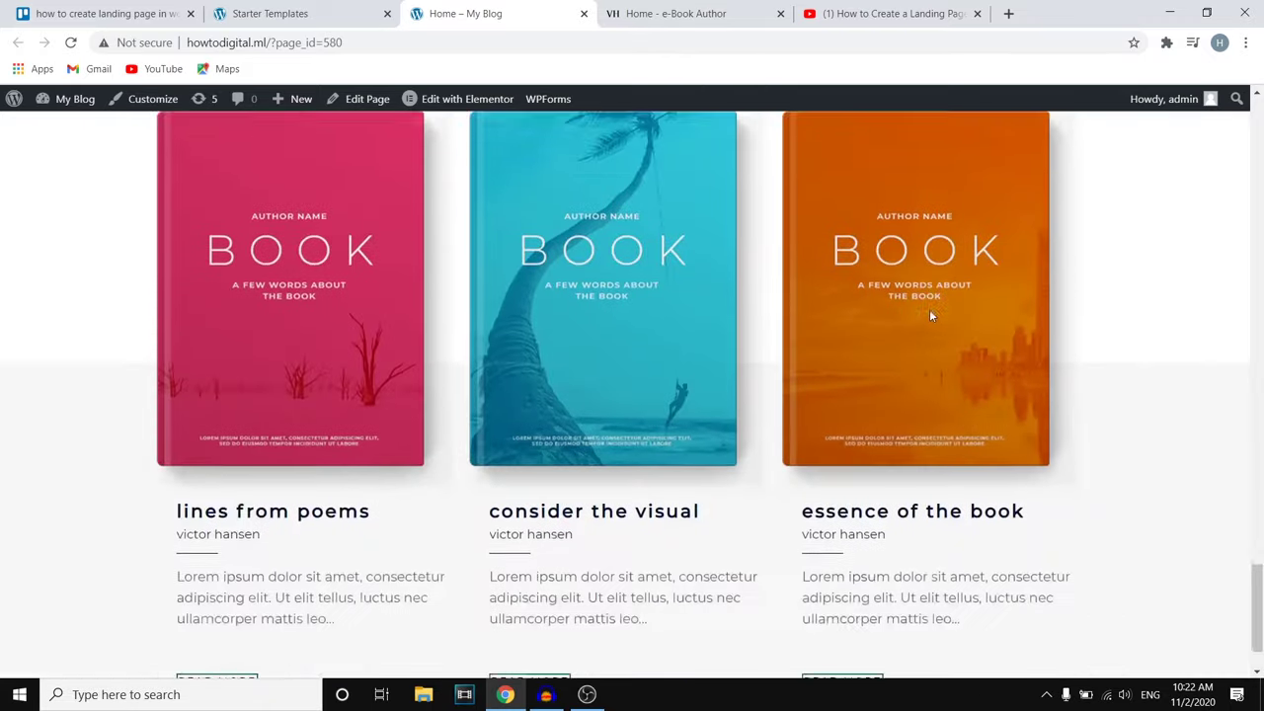
scroll(929, 316, up, 20)
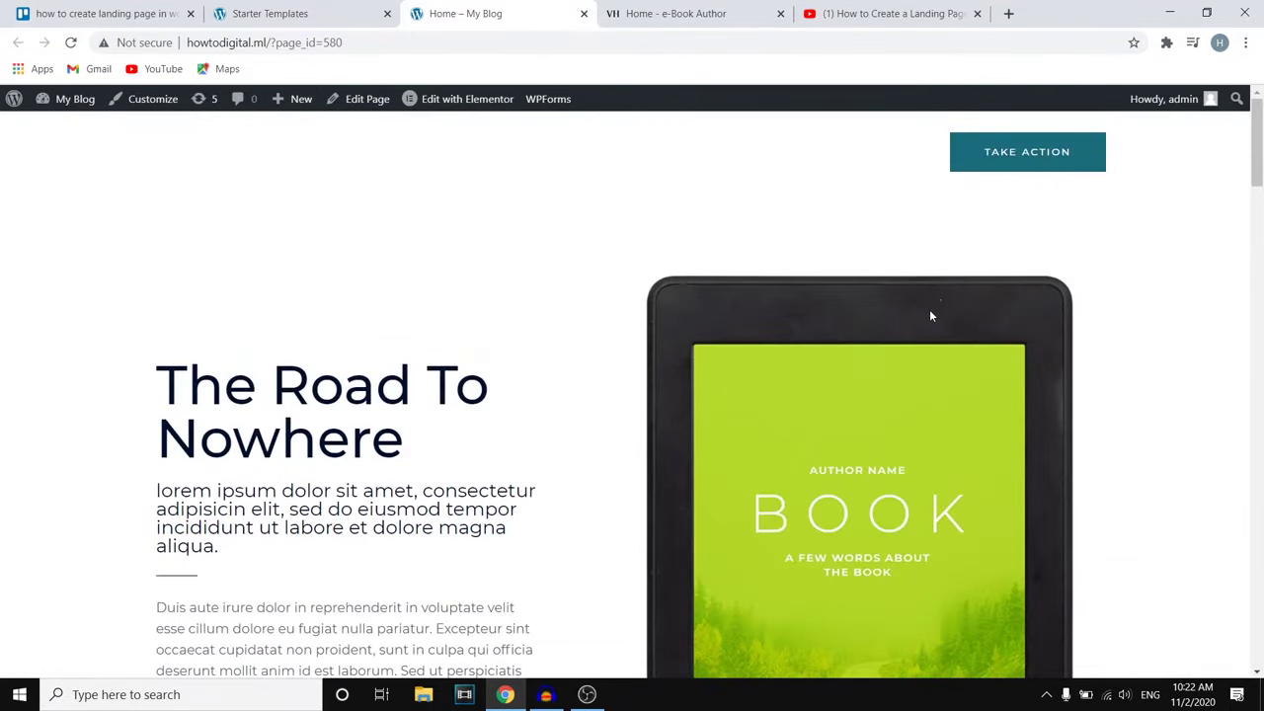
mouse_move(470, 107)
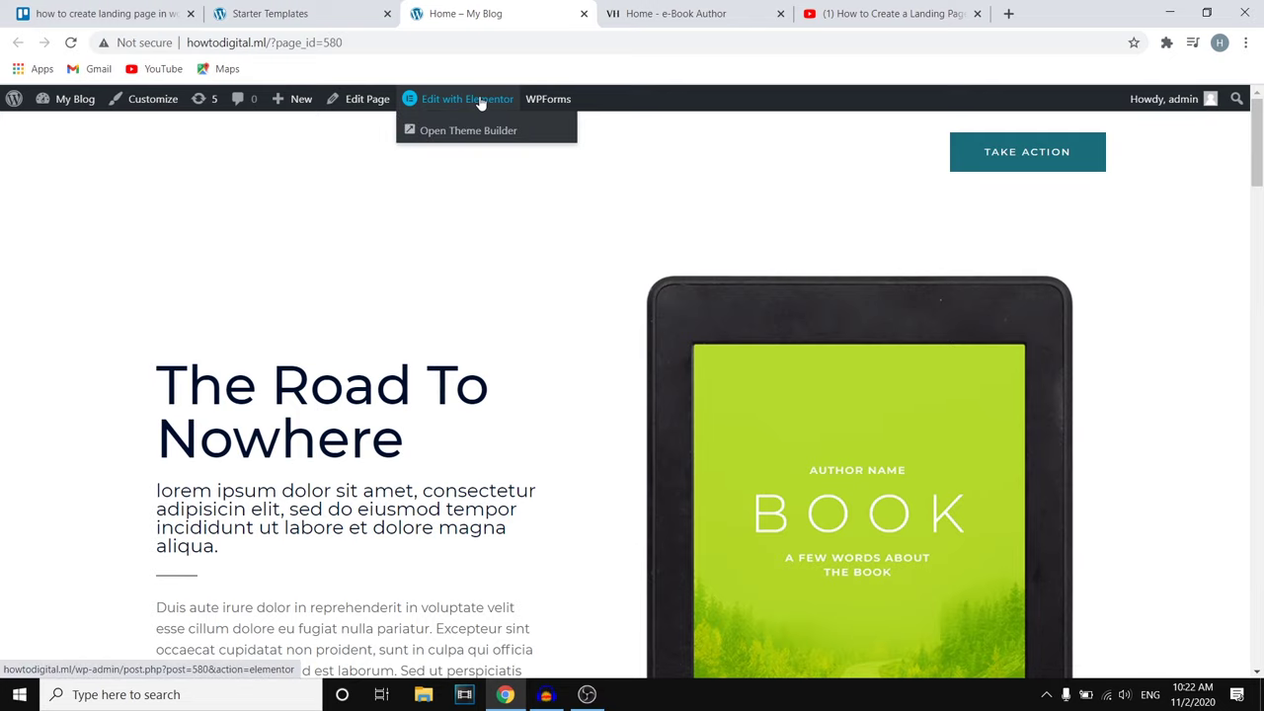
click(480, 103)
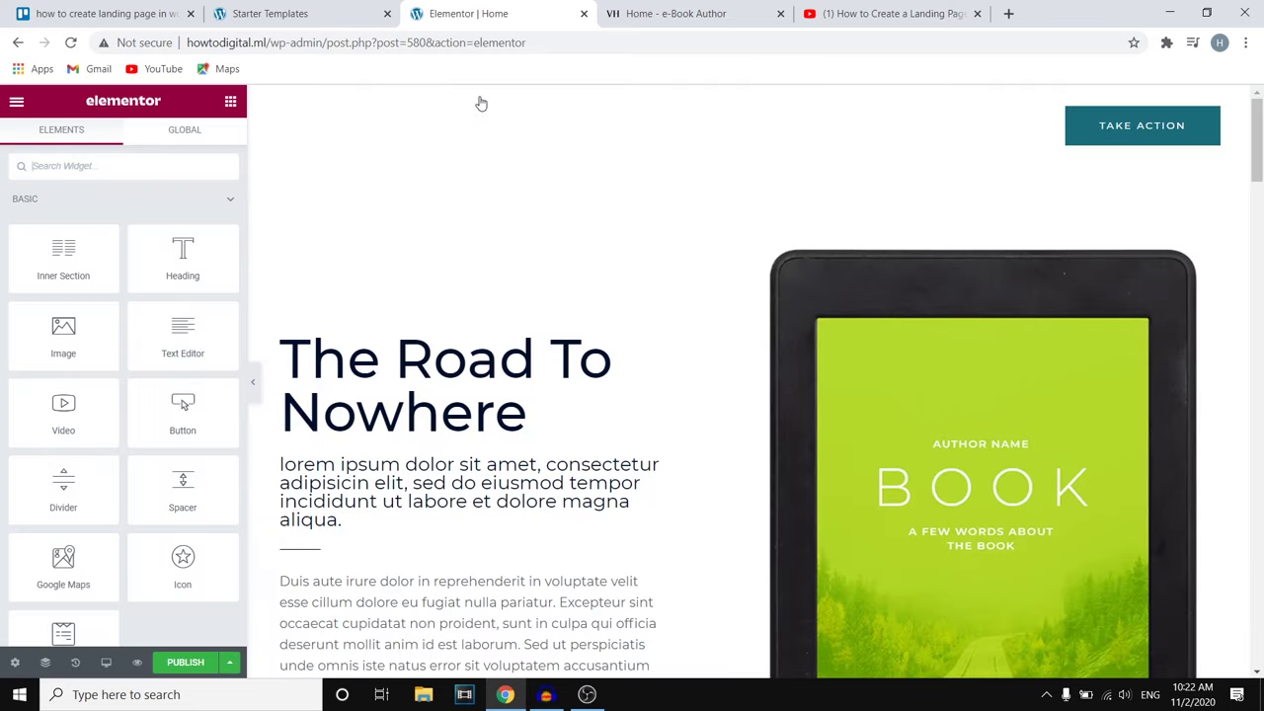
scroll(204, 336, down, 10)
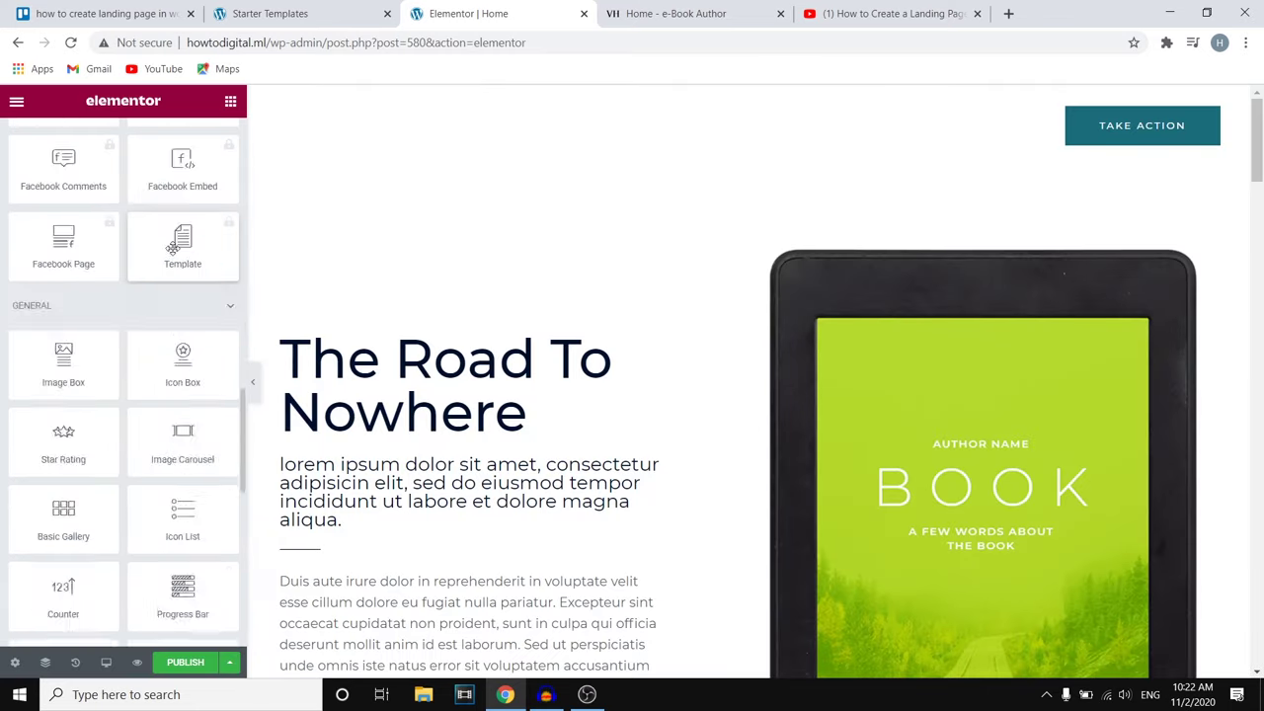
scroll(203, 348, down, 3)
scroll(161, 400, up, 15)
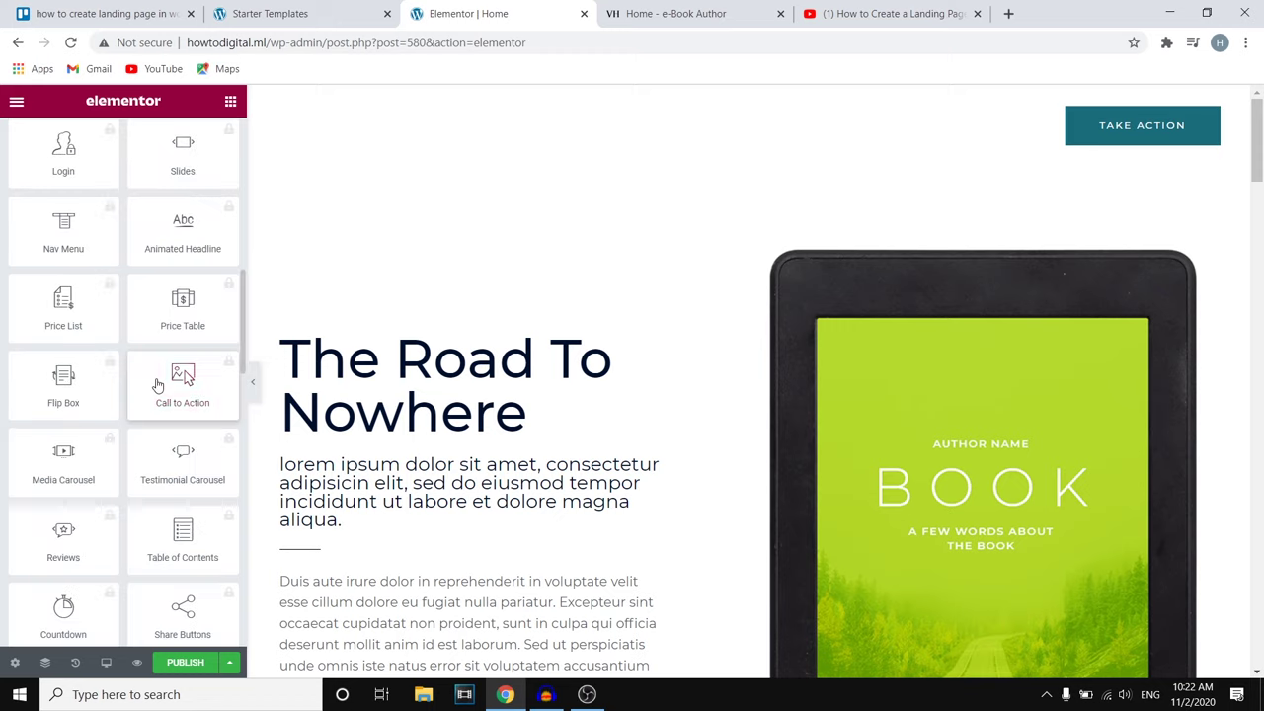
scroll(156, 375, down, 15)
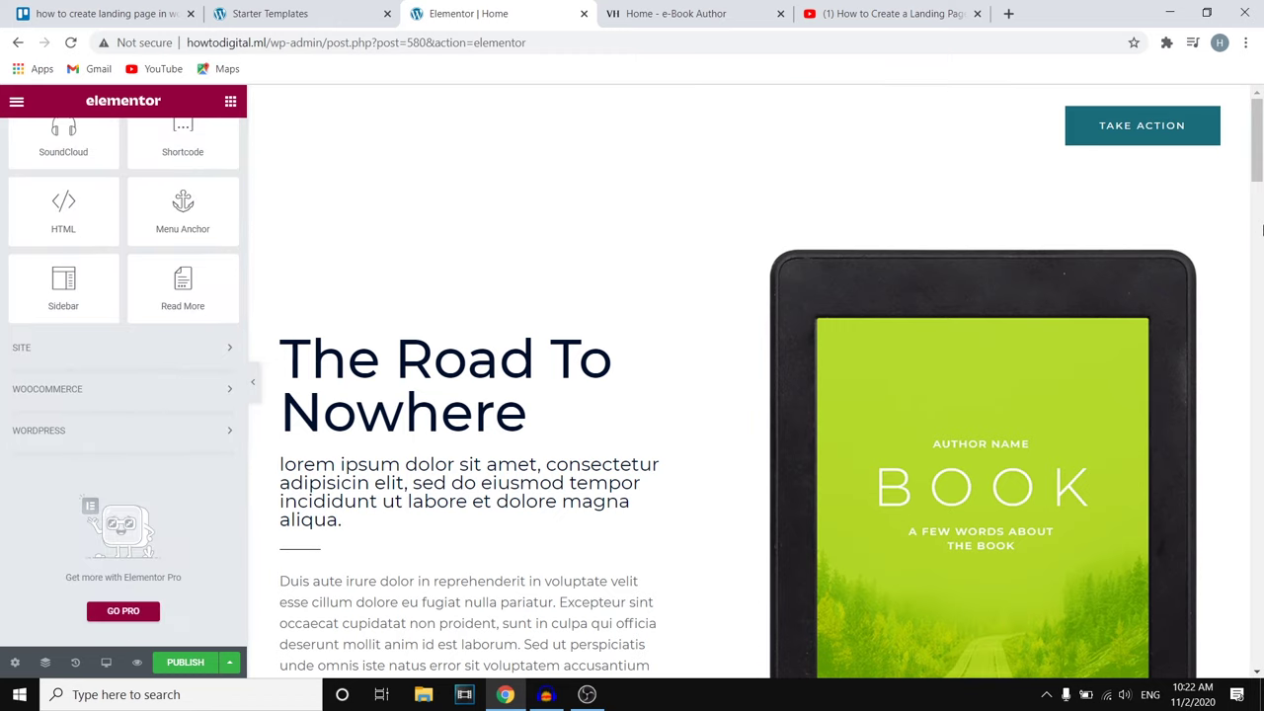
drag(1259, 158, 1259, 246)
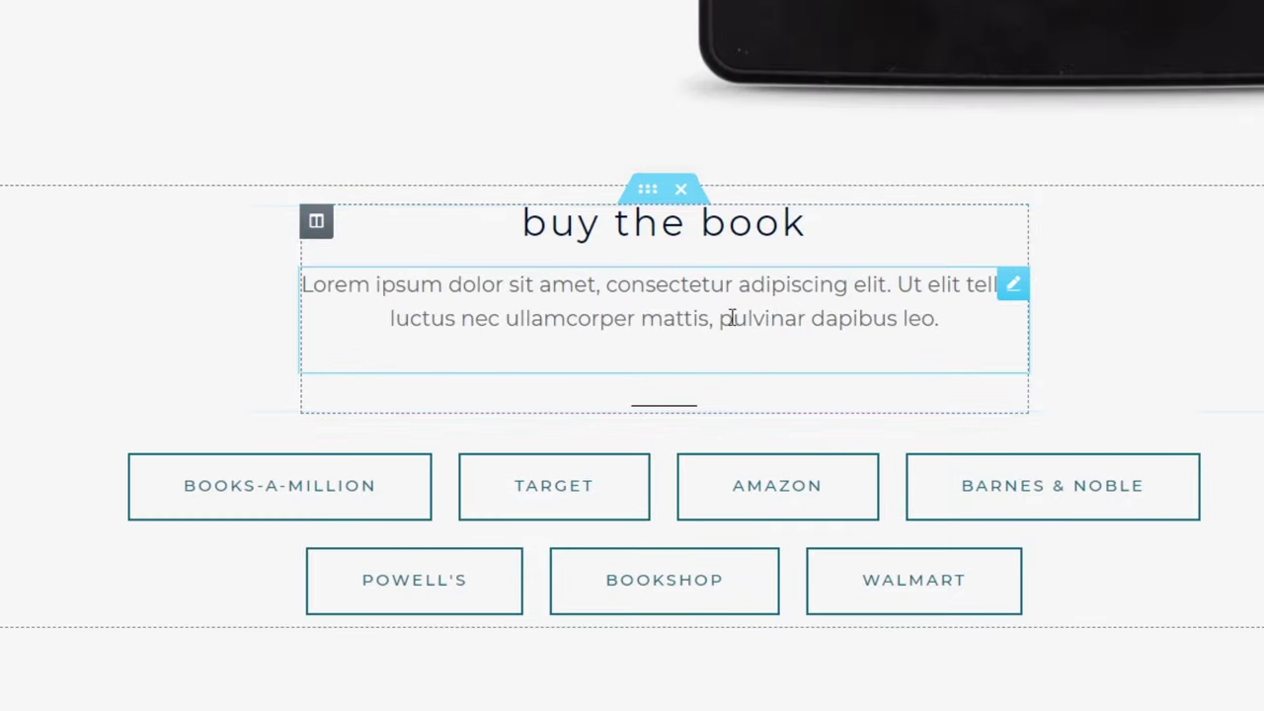
Step: Scroll down to the book covers and delete the orange book image
scroll(691, 326, down, 6)
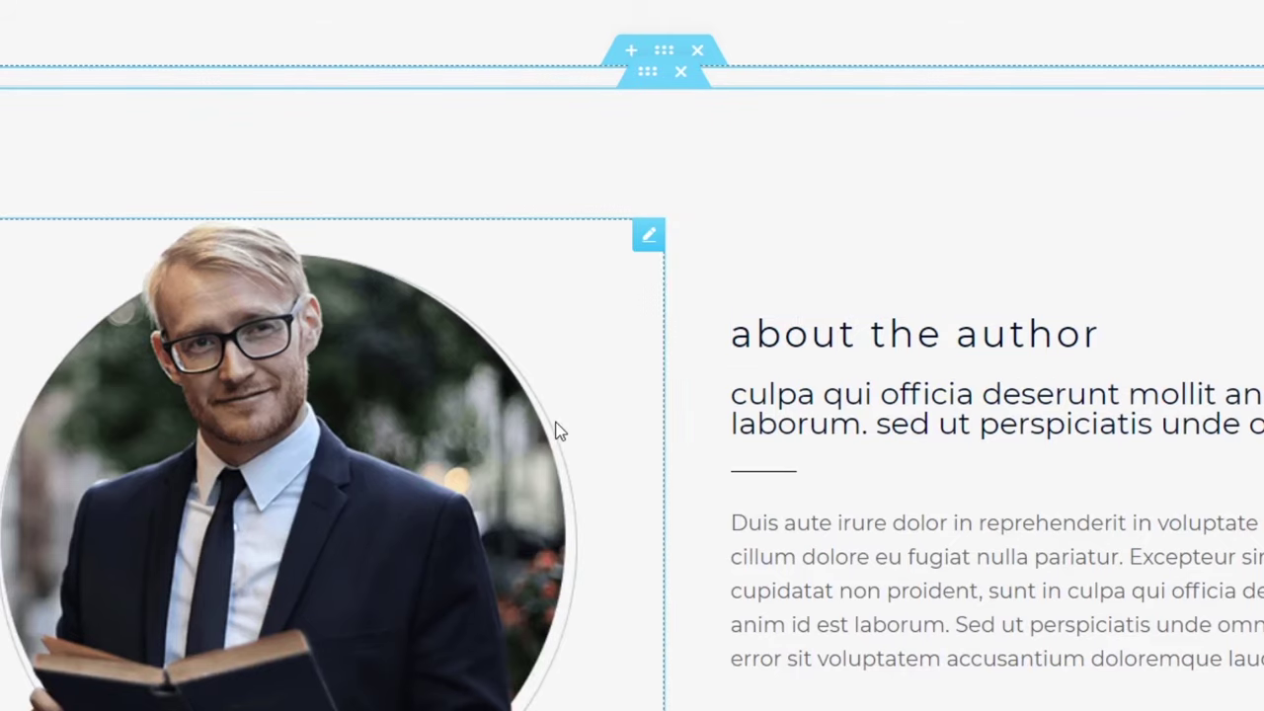
scroll(868, 397, down, 5)
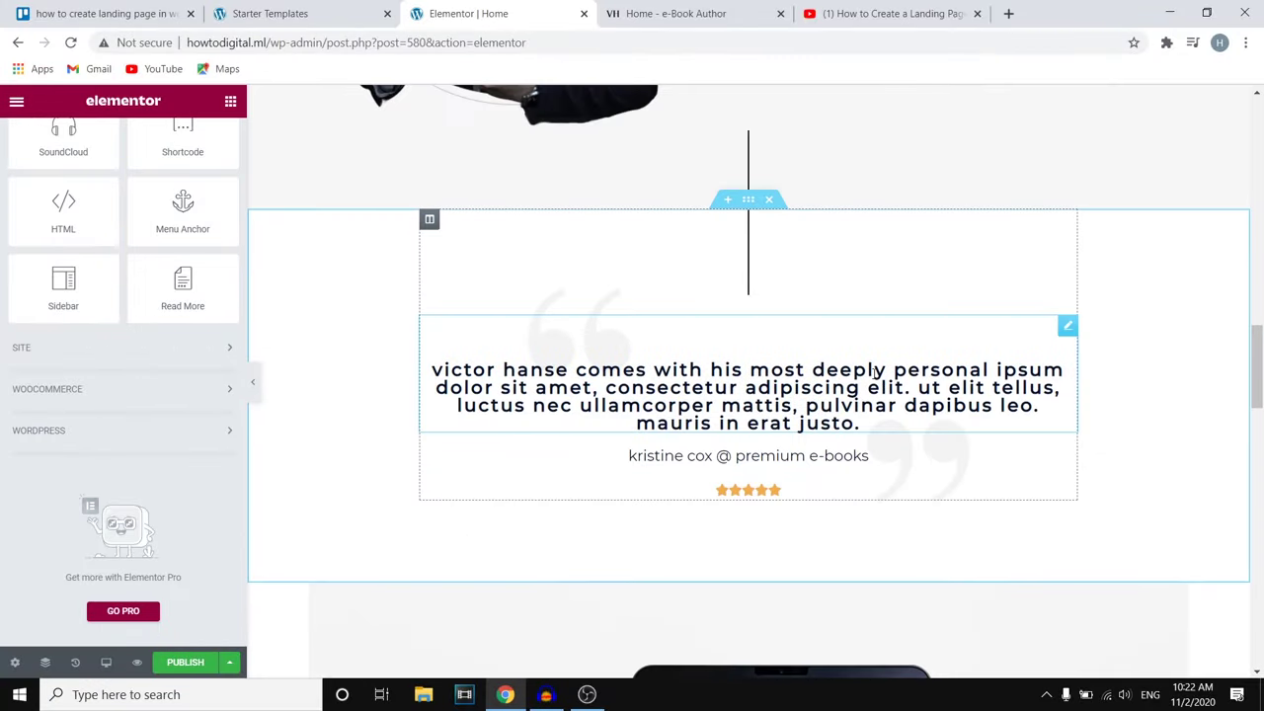
scroll(874, 371, down, 3)
scroll(872, 374, up, 3)
scroll(780, 360, down, 4)
scroll(721, 267, down, 1)
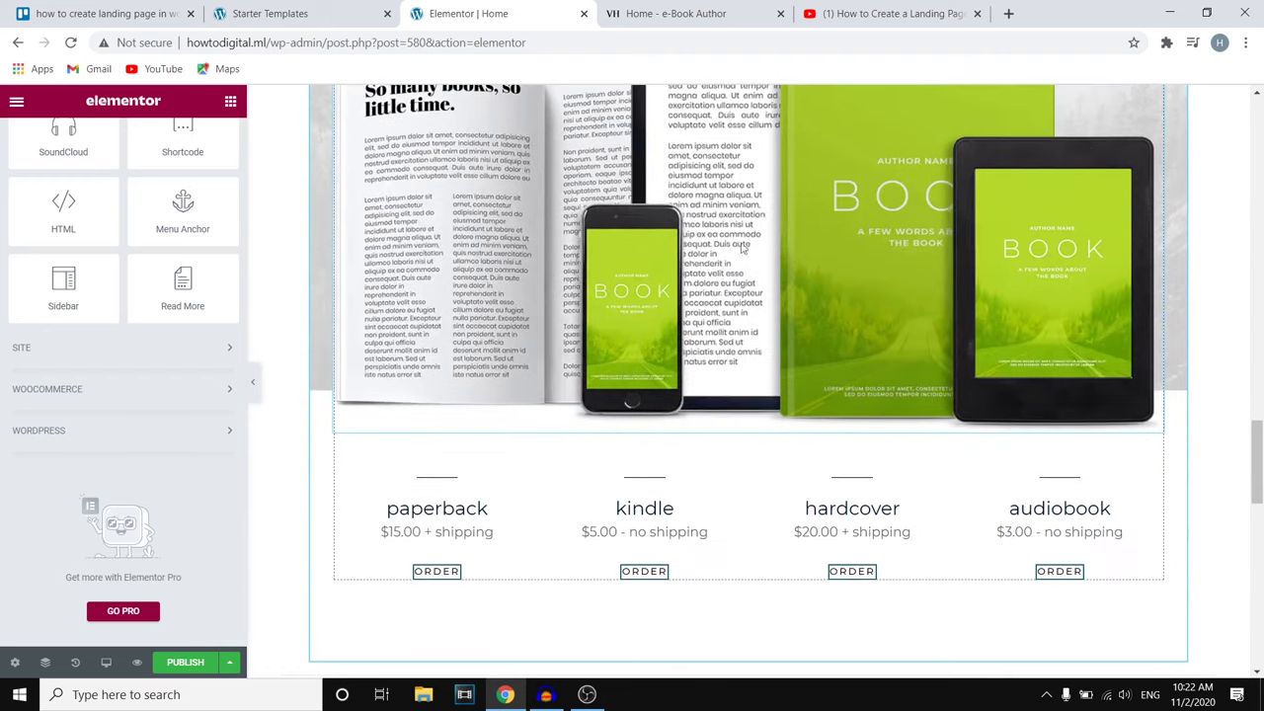
scroll(726, 272, down, 9)
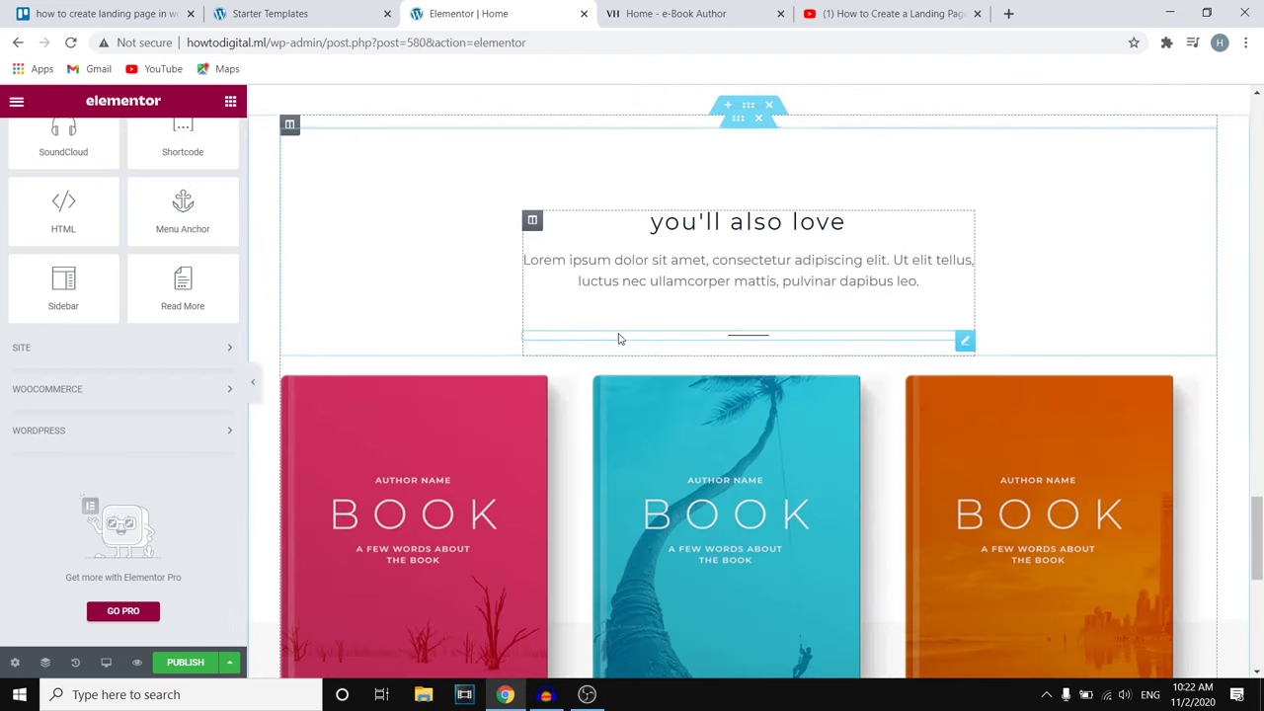
scroll(691, 331, down, 2)
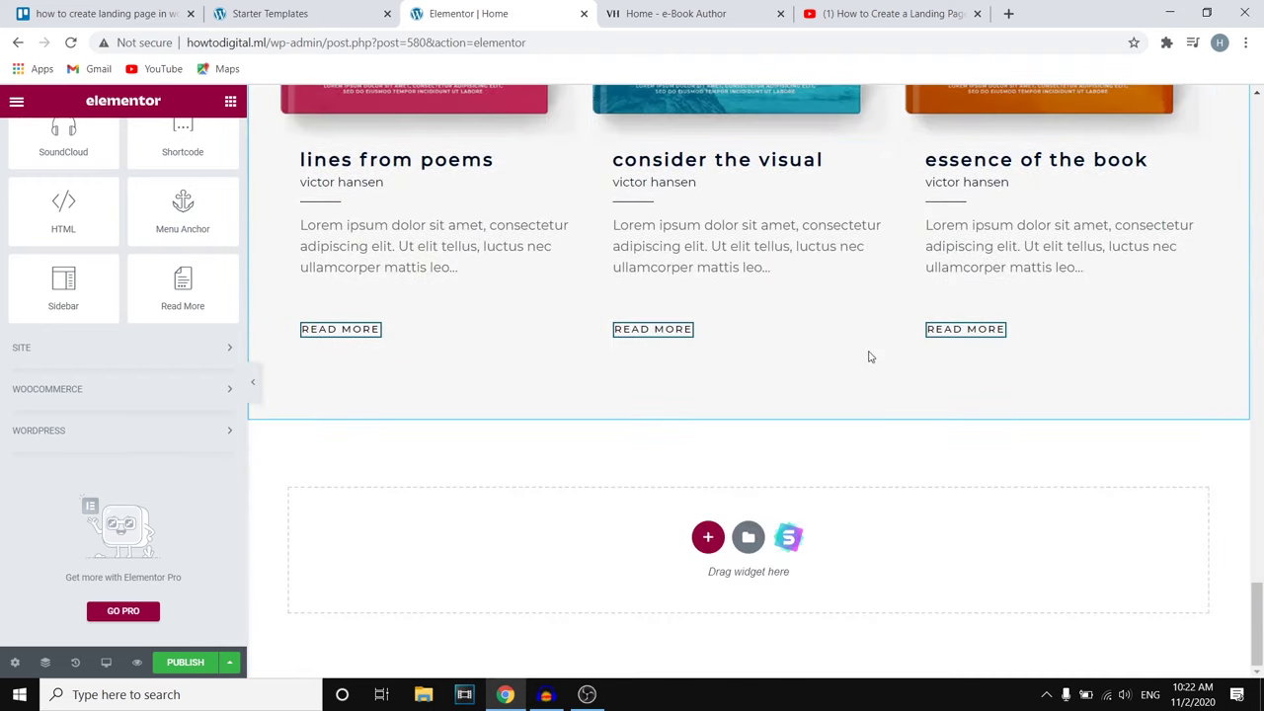
scroll(434, 207, up, 4)
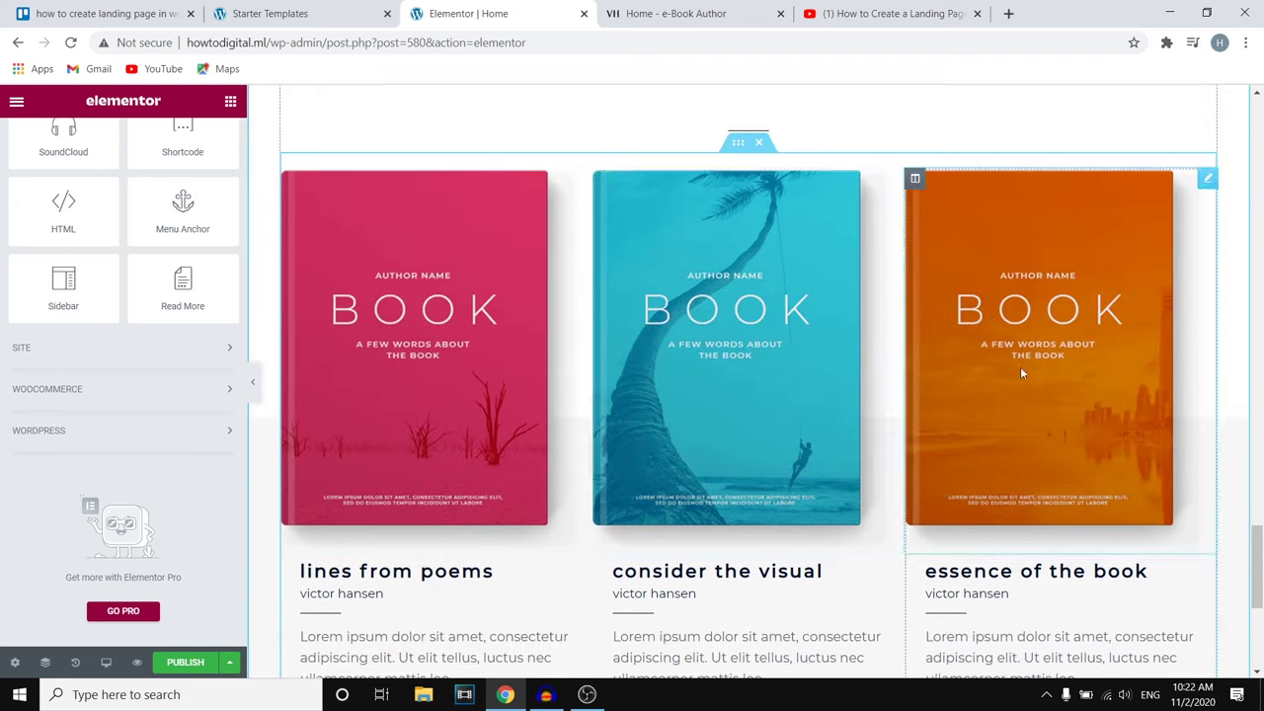
scroll(697, 287, down, 3)
scroll(770, 281, down, 2)
scroll(888, 218, up, 5)
scroll(918, 208, down, 3)
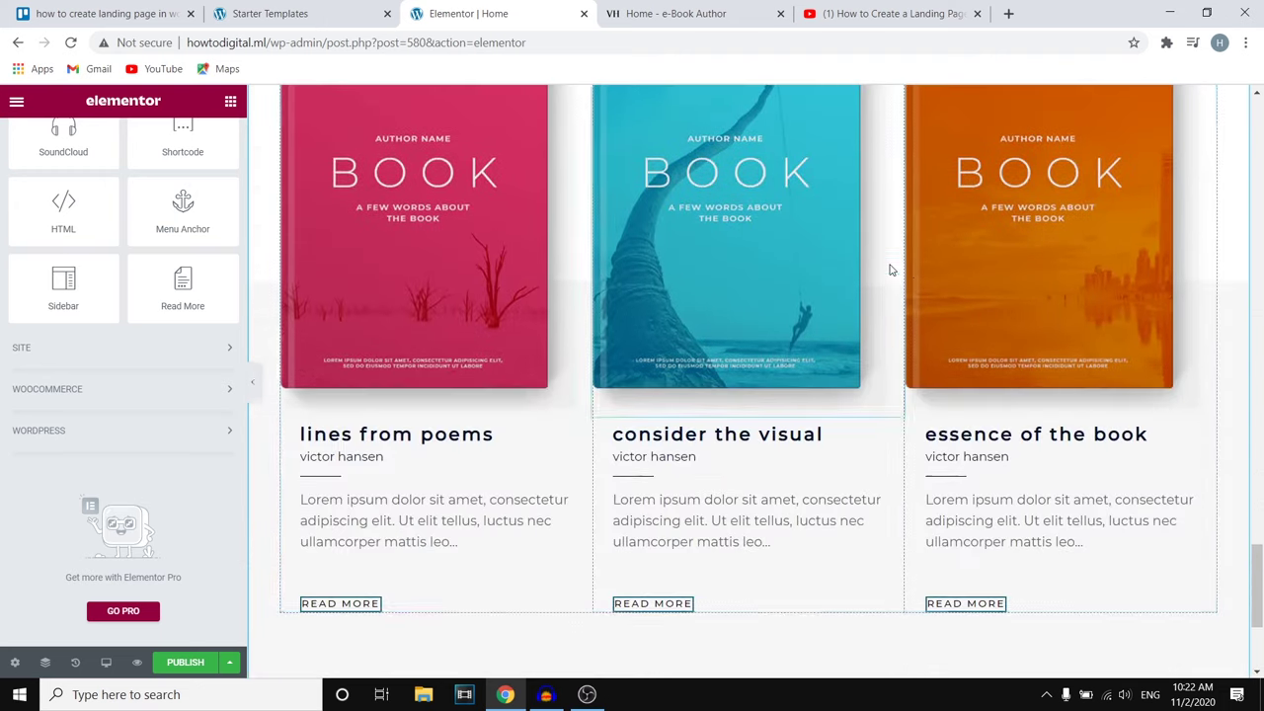
scroll(903, 276, up, 3)
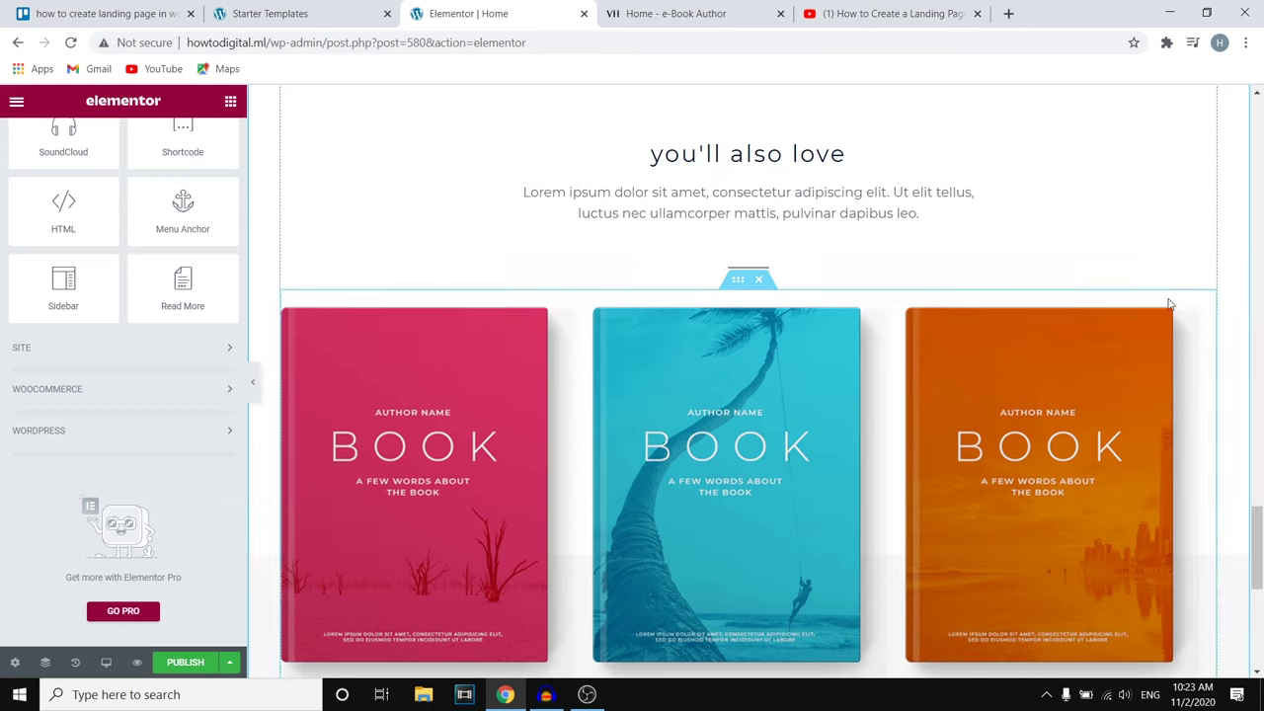
right_click(1174, 312)
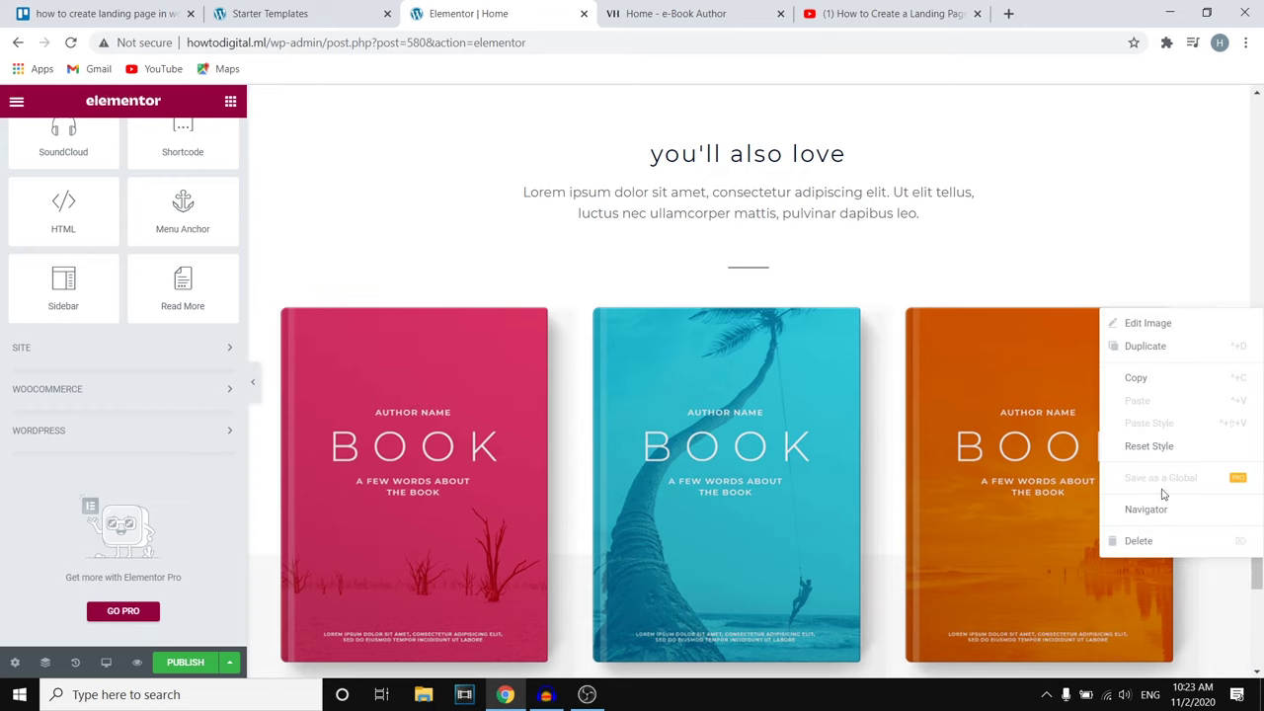
click(1138, 540)
Step: Delete the inner section holding the two book covers and scroll back to the top
right_click(812, 386)
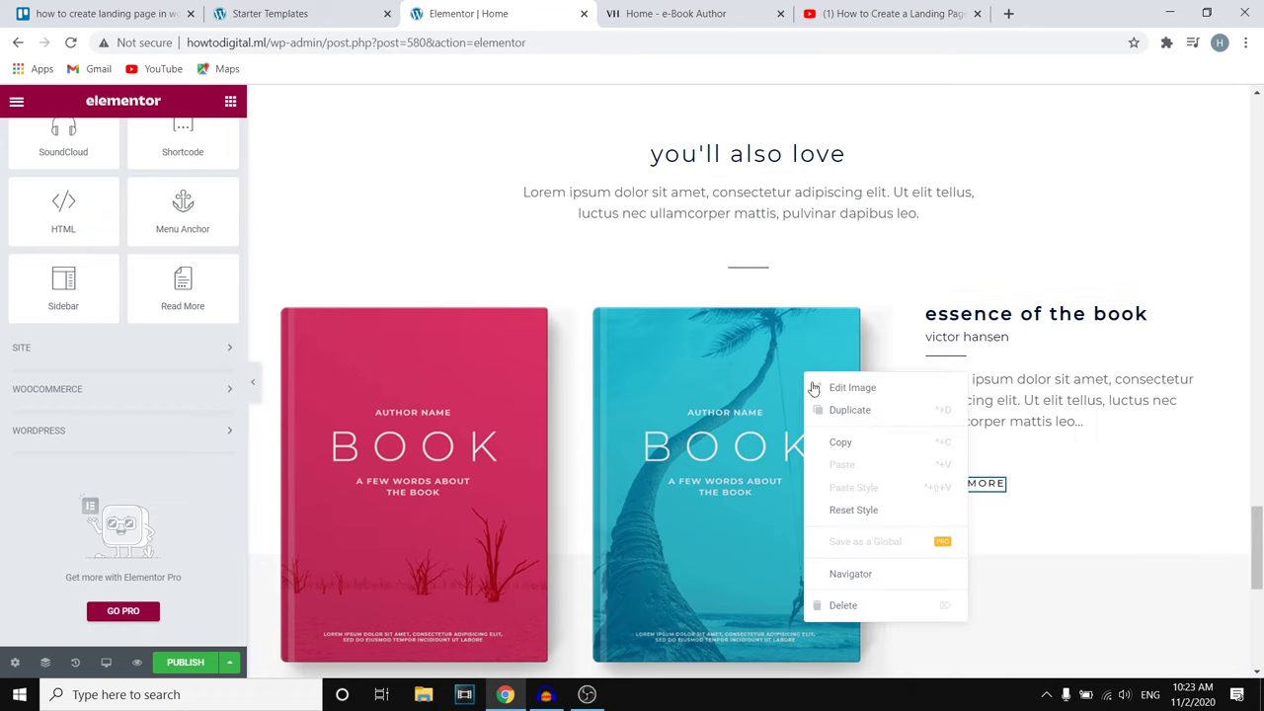
right_click(598, 303)
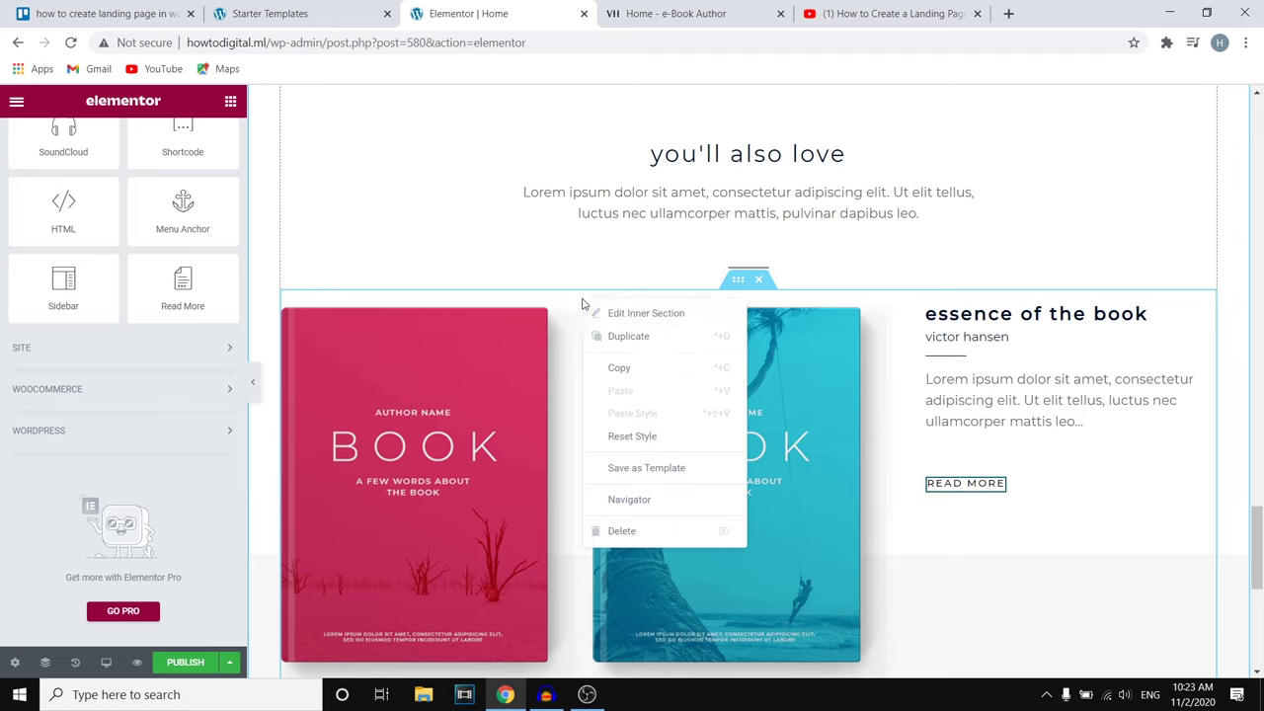
click(637, 528)
scroll(751, 381, up, 5)
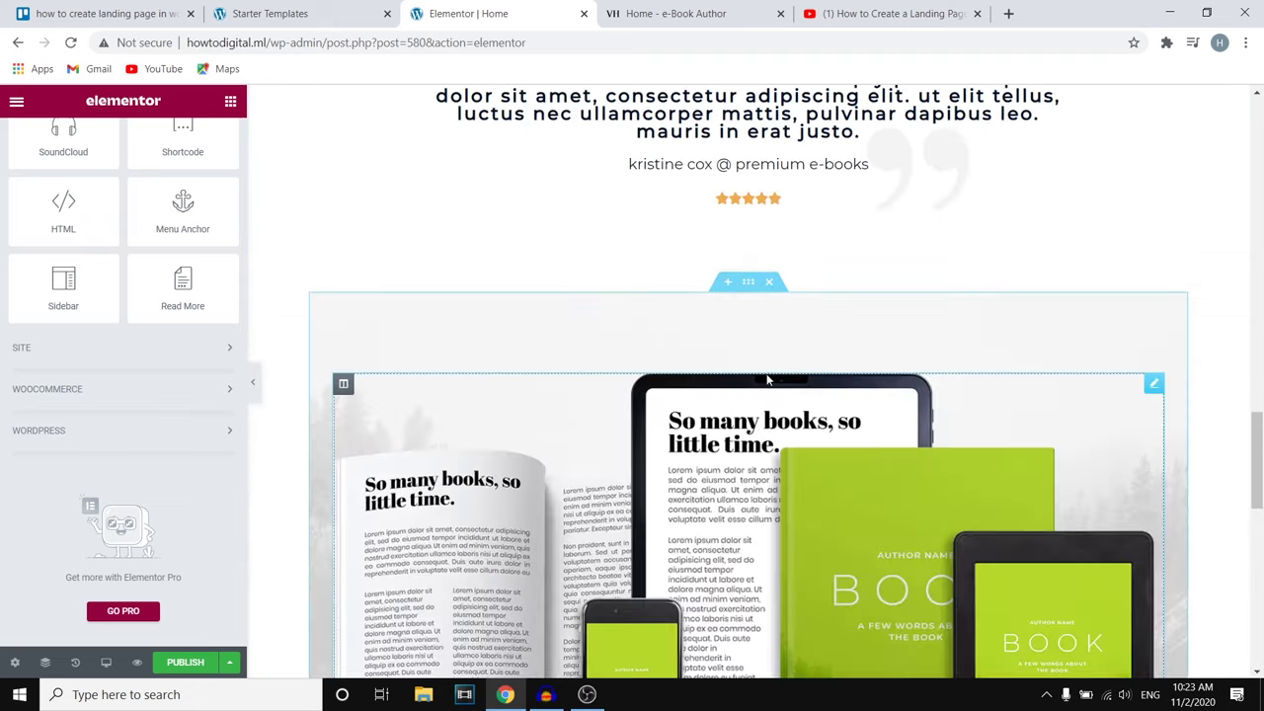
scroll(780, 366, up, 10)
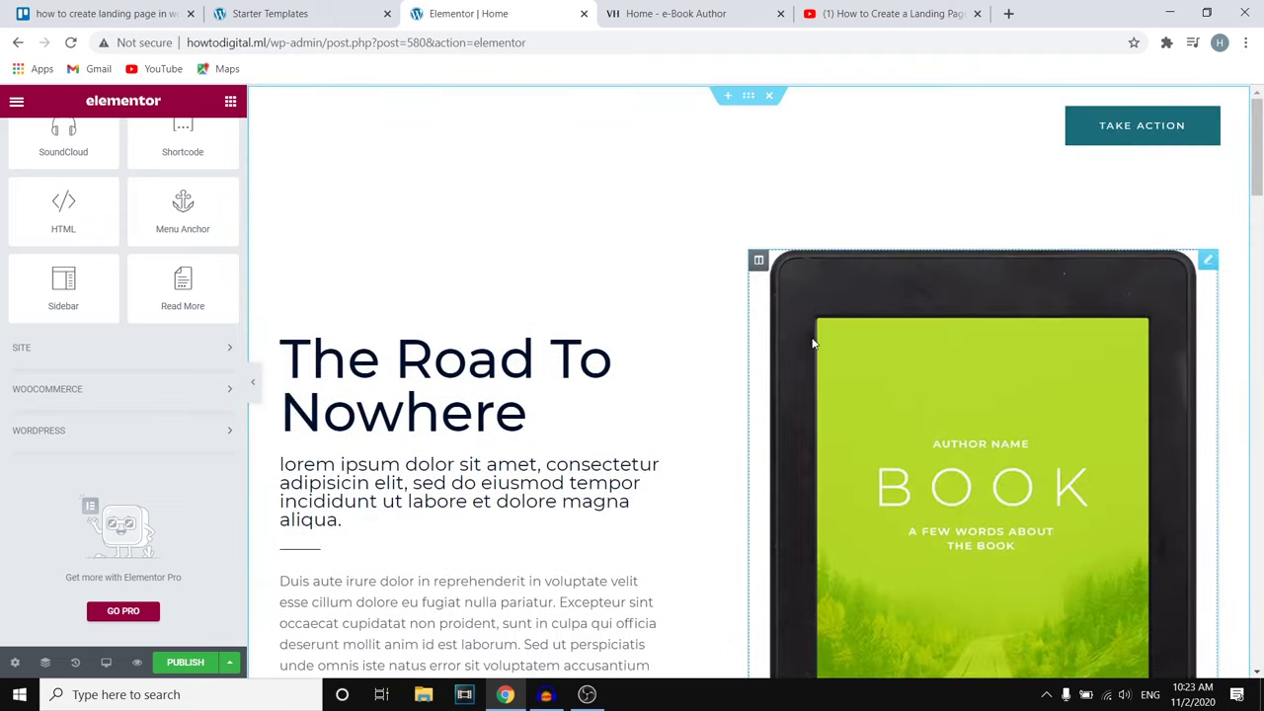
scroll(59, 316, up, 10)
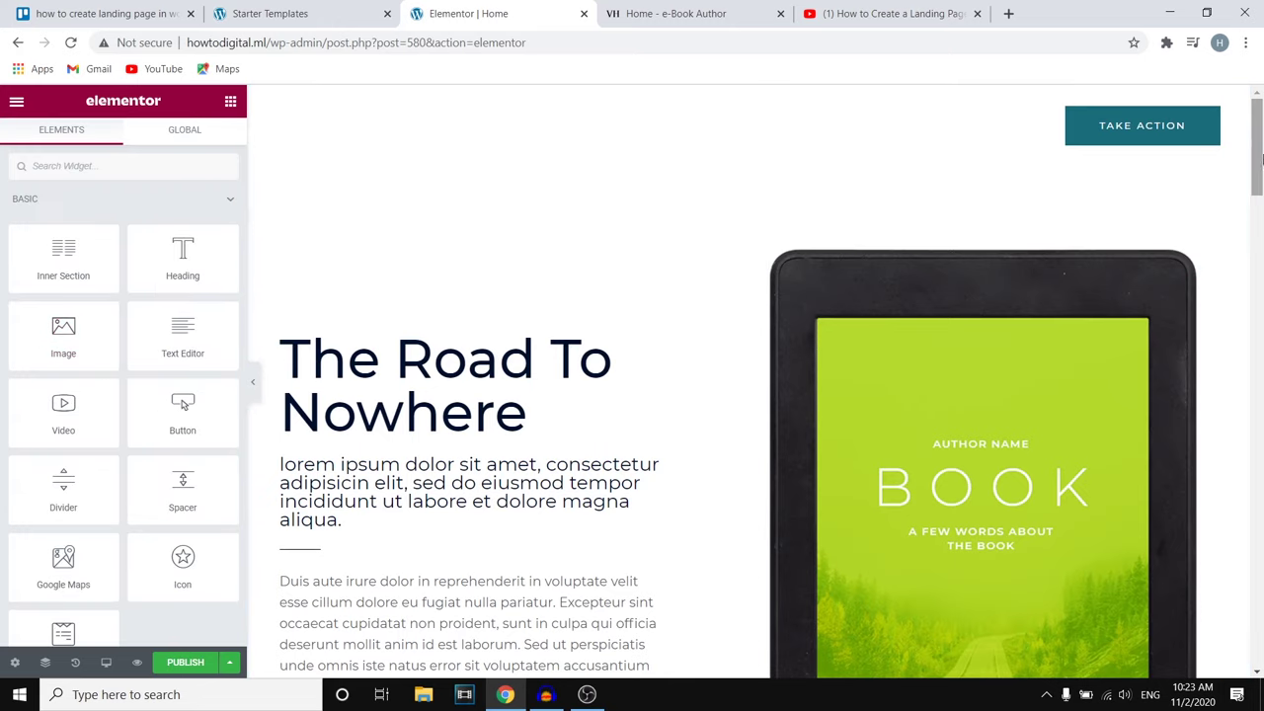
Step: Open the tablet image's media picker and browse the D:\ drive for an upload
drag(1259, 162, 1260, 180)
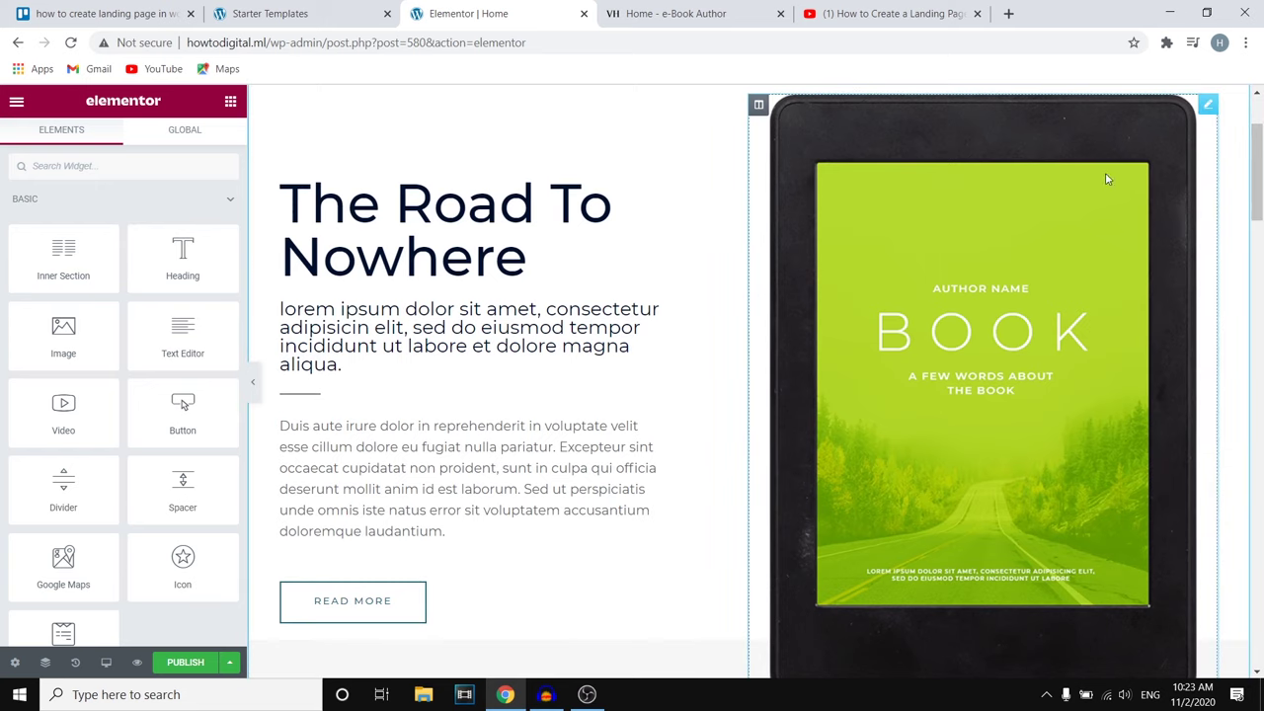
click(1208, 105)
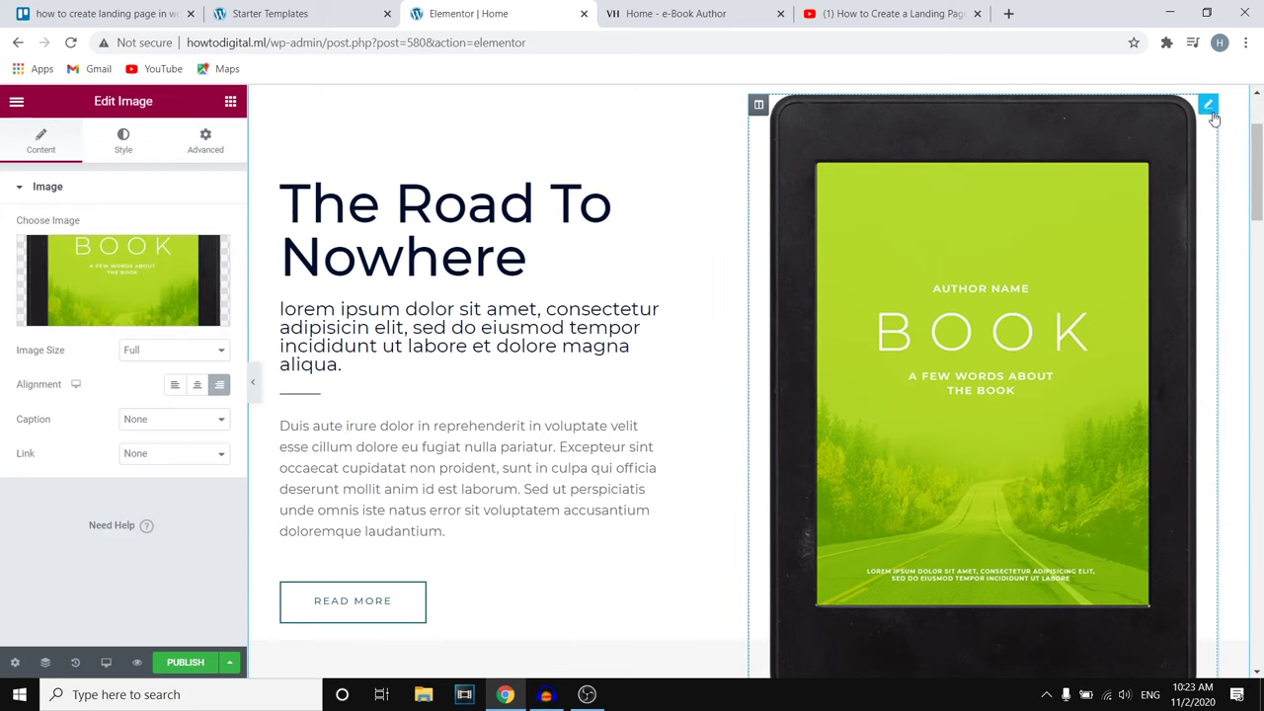
mouse_move(114, 282)
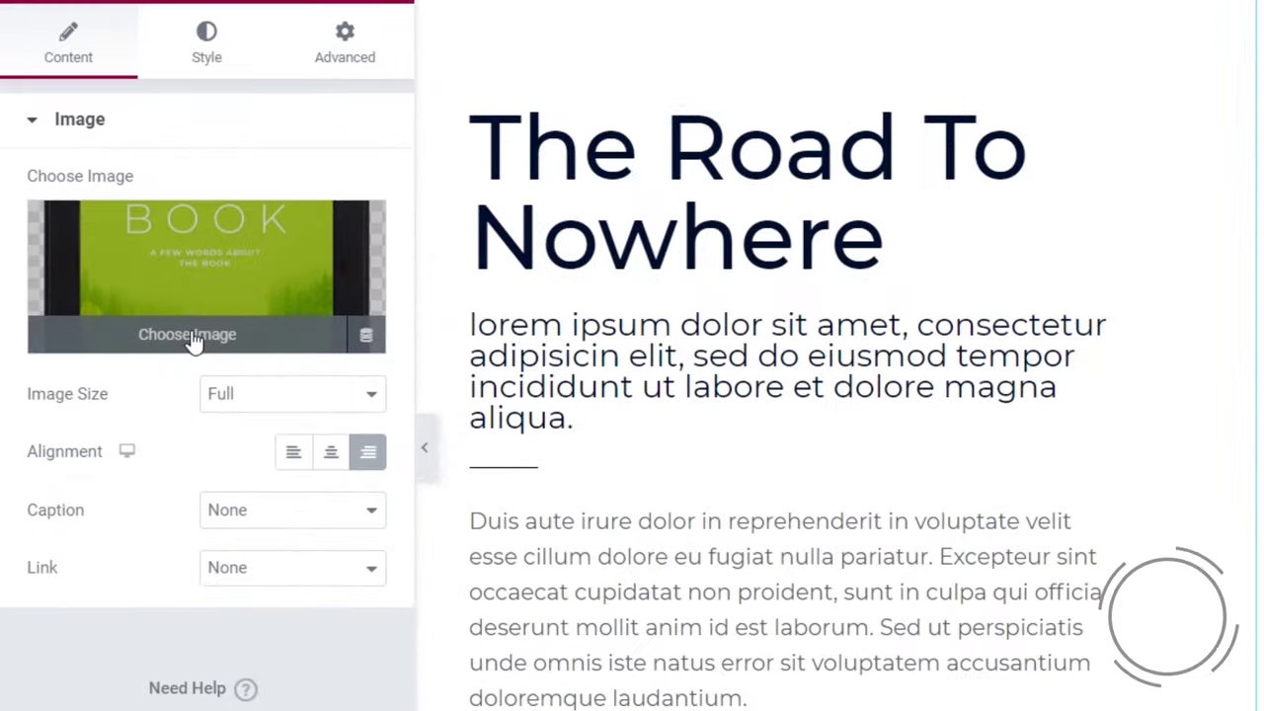
click(115, 316)
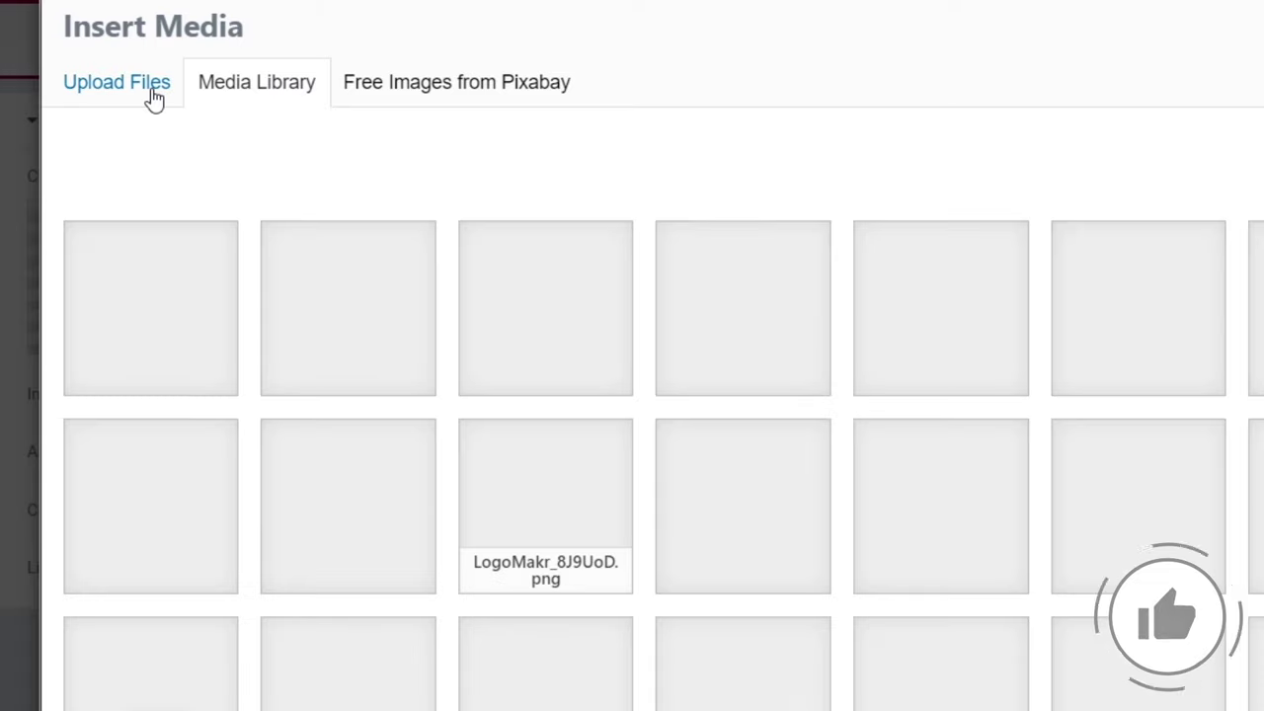
click(150, 87)
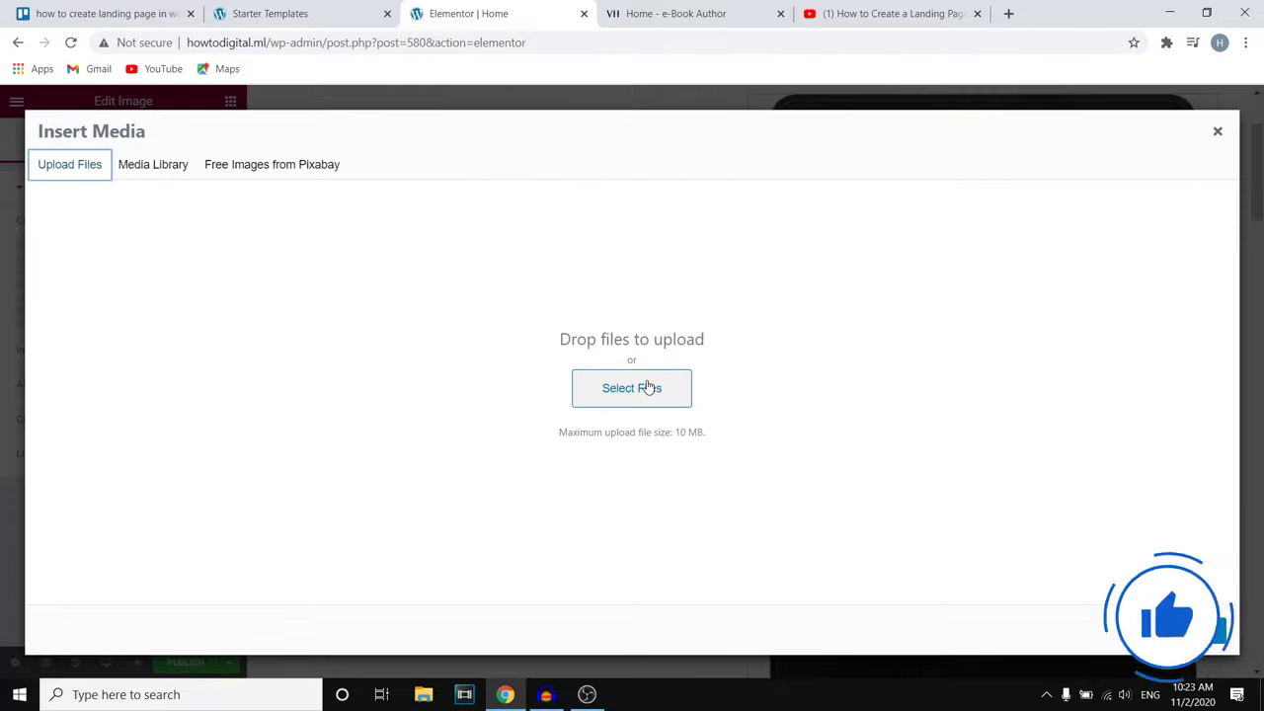
click(648, 388)
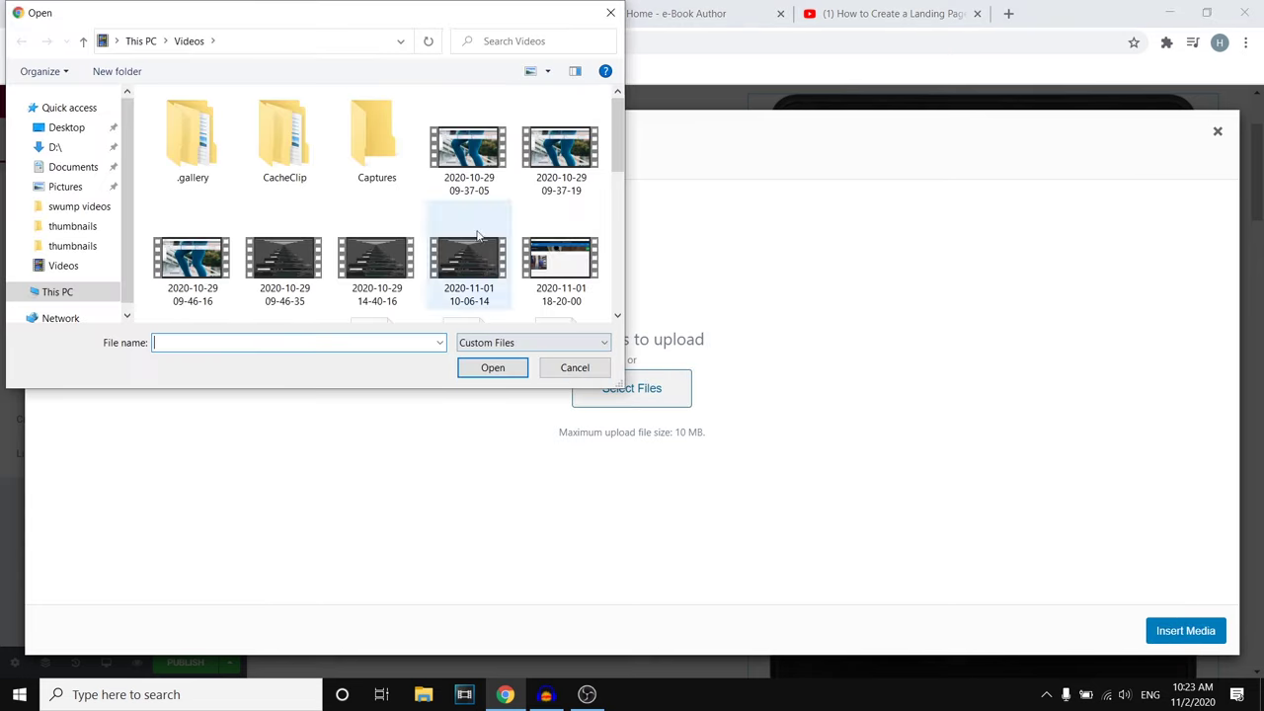
click(78, 146)
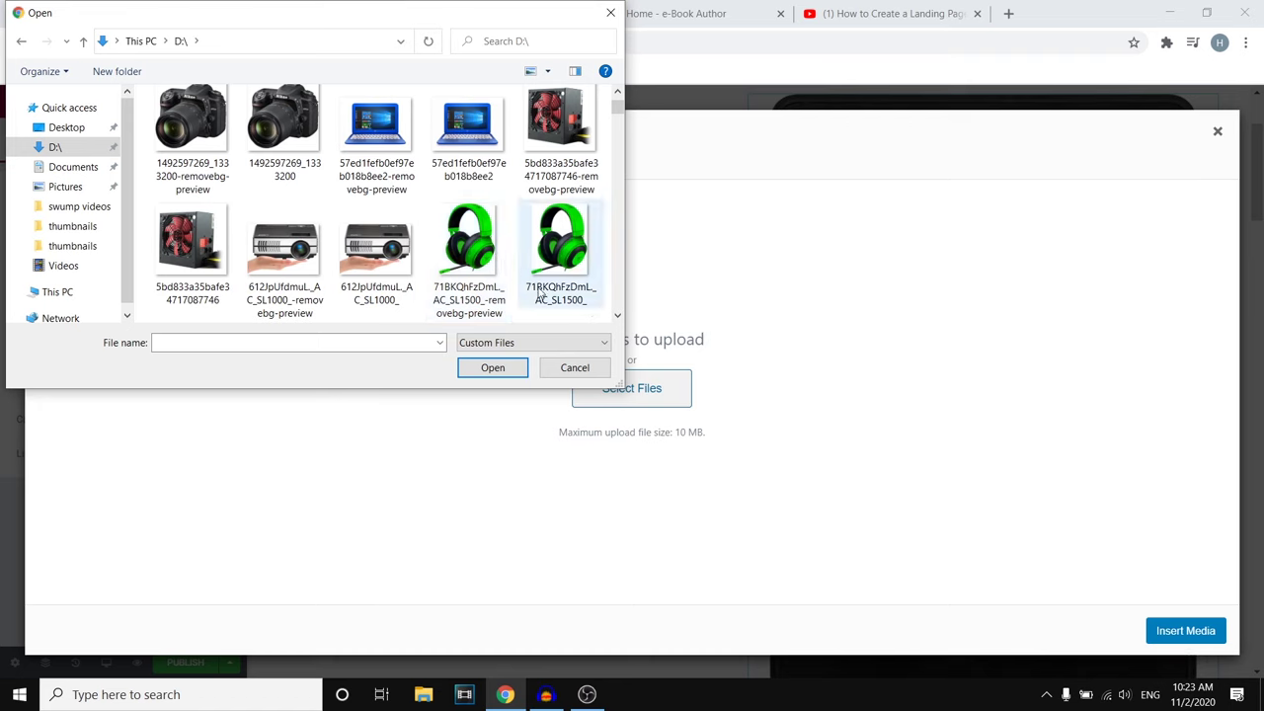
Step: Cancel the upload, close the media window unchanged, and open the main heading's settings
click(577, 368)
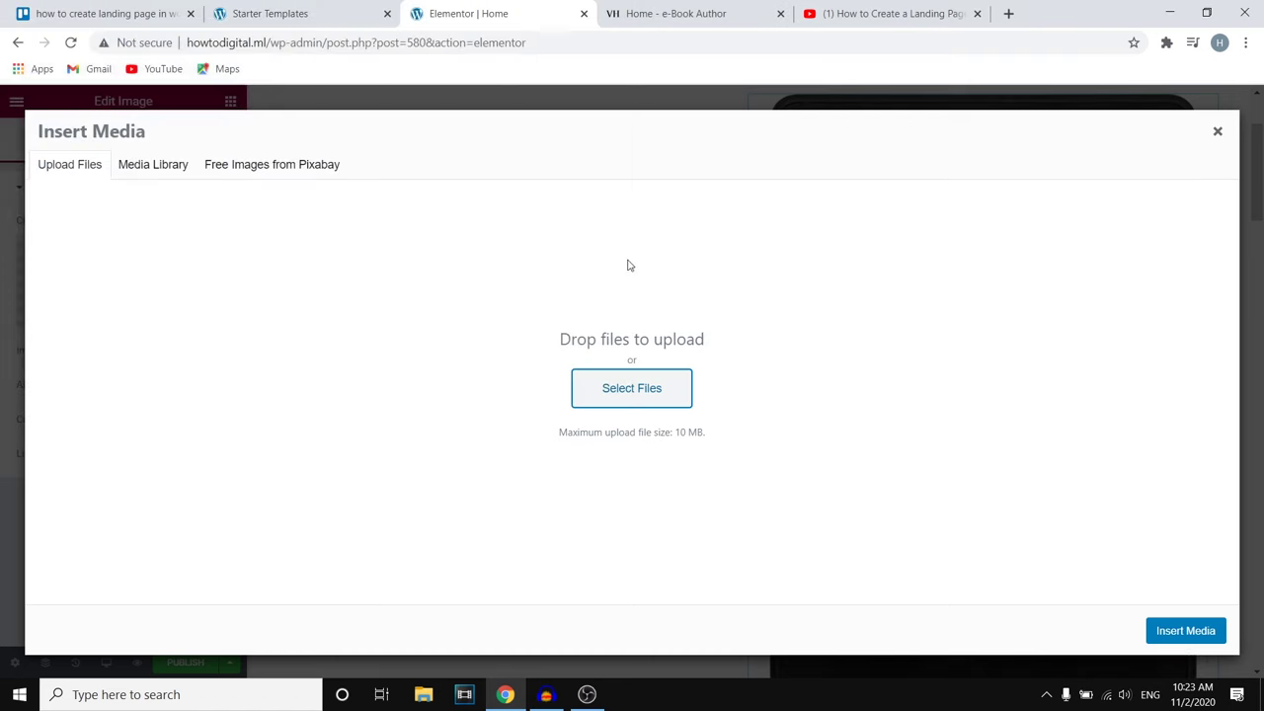
click(1217, 133)
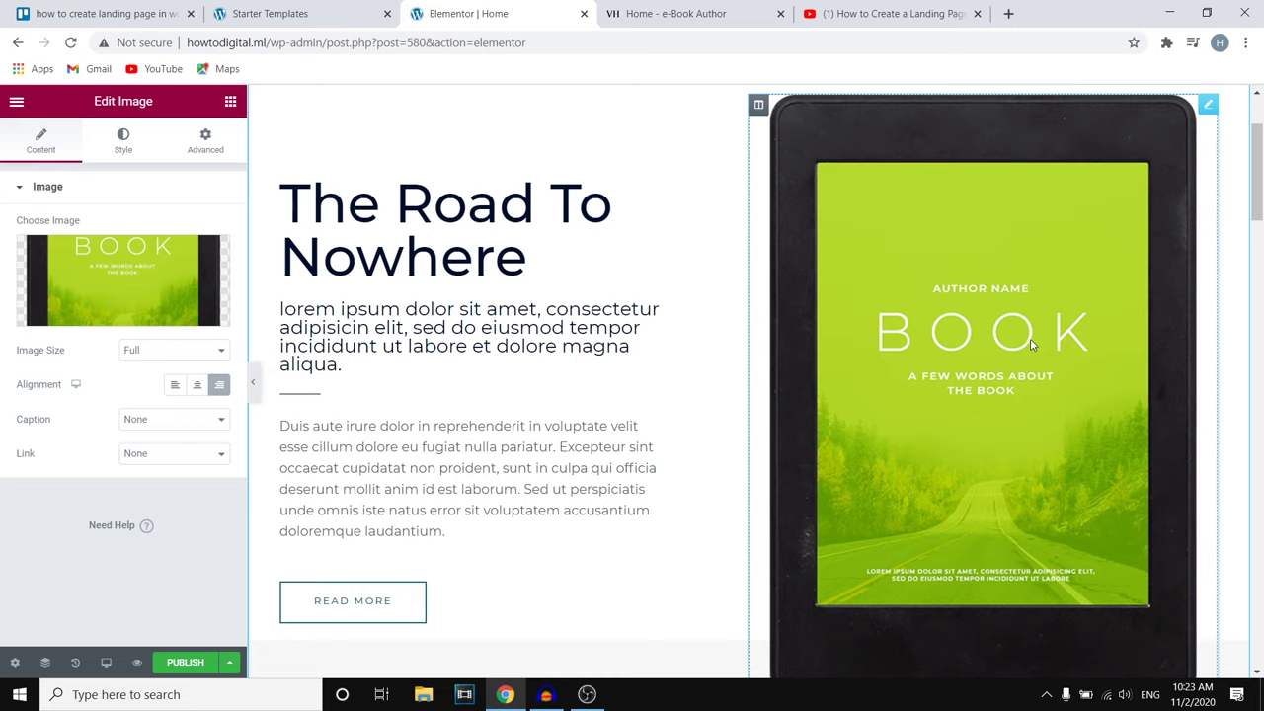
mouse_move(144, 259)
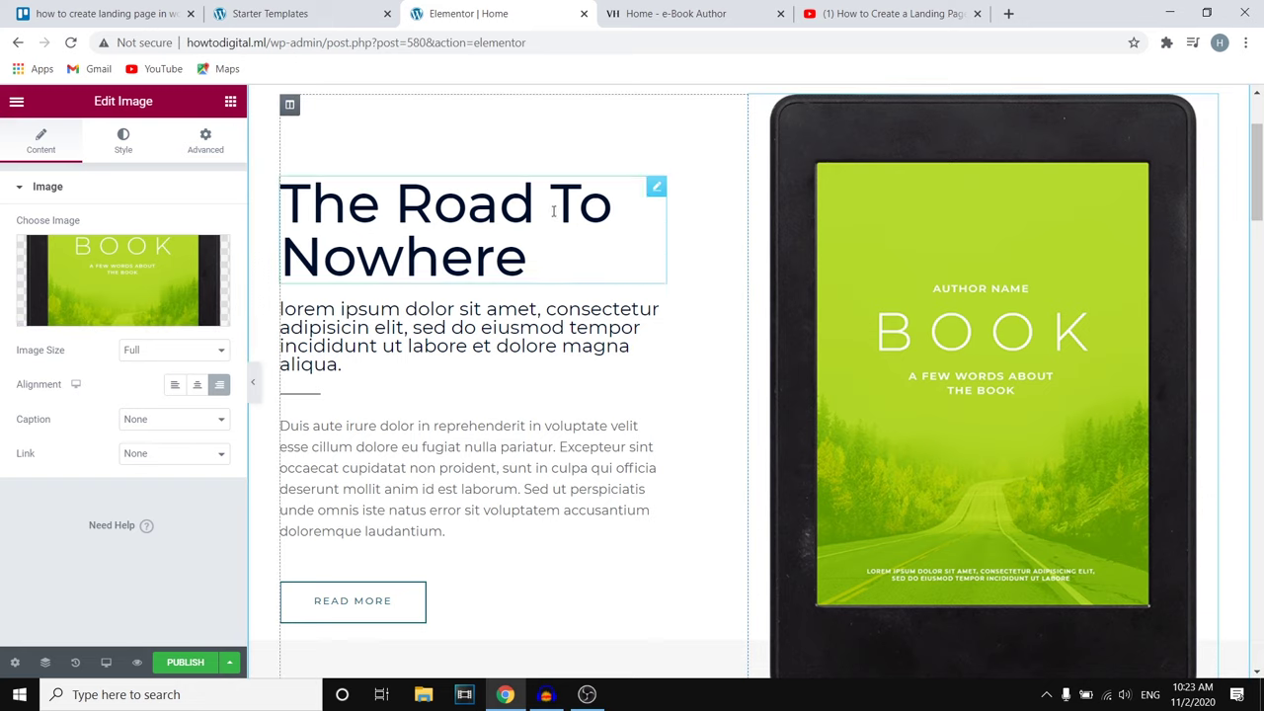
click(657, 188)
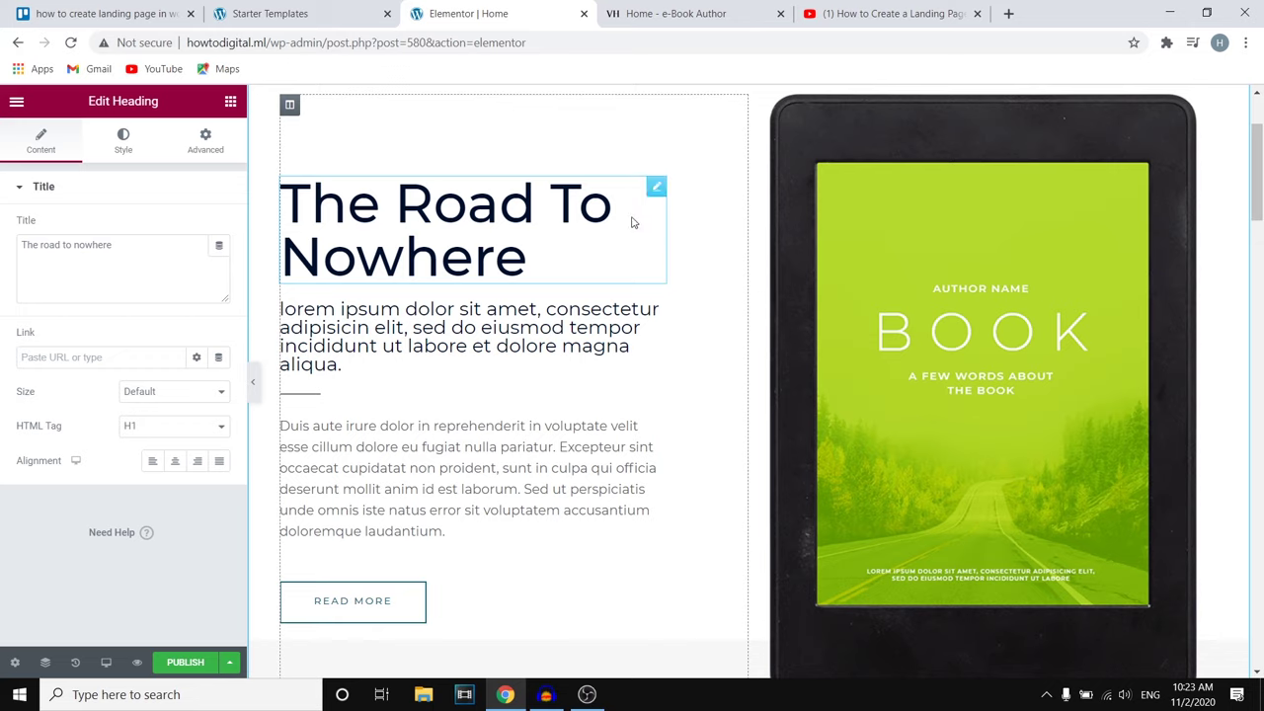
Step: Replace the heading title 'The Road To Nowhere' with 'How to Digital'
click(217, 245)
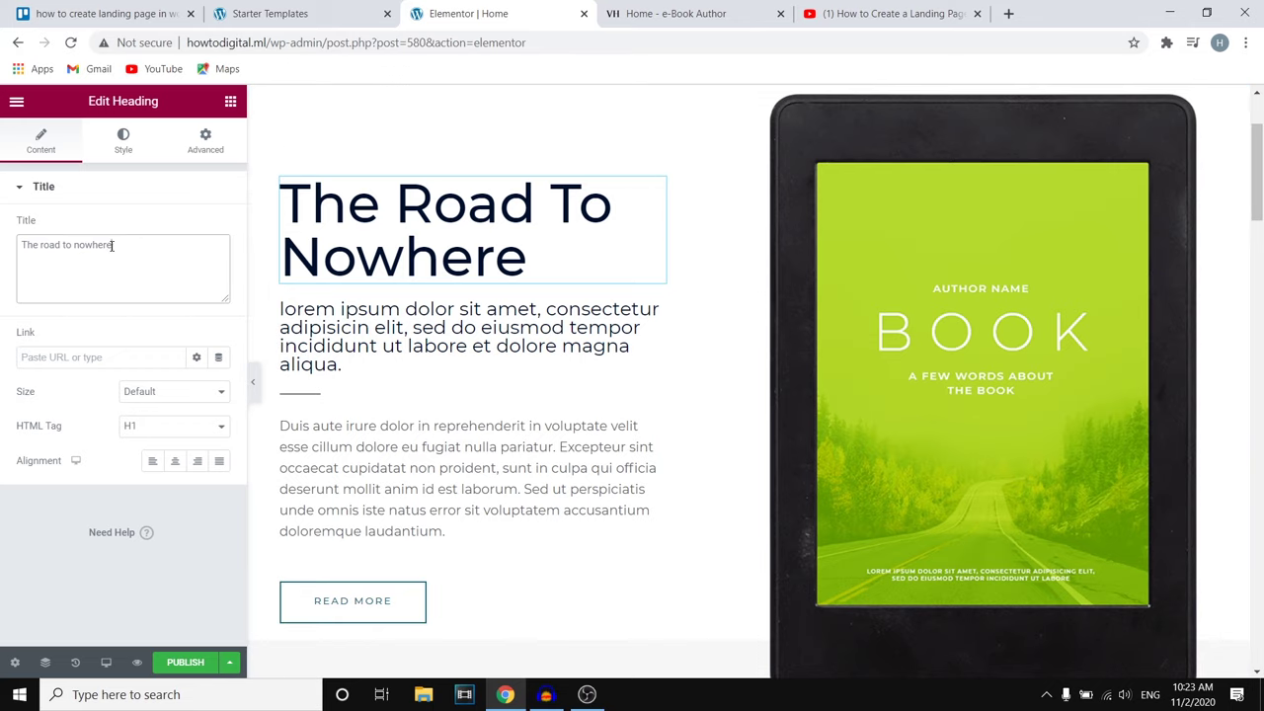
drag(217, 245, 22, 241)
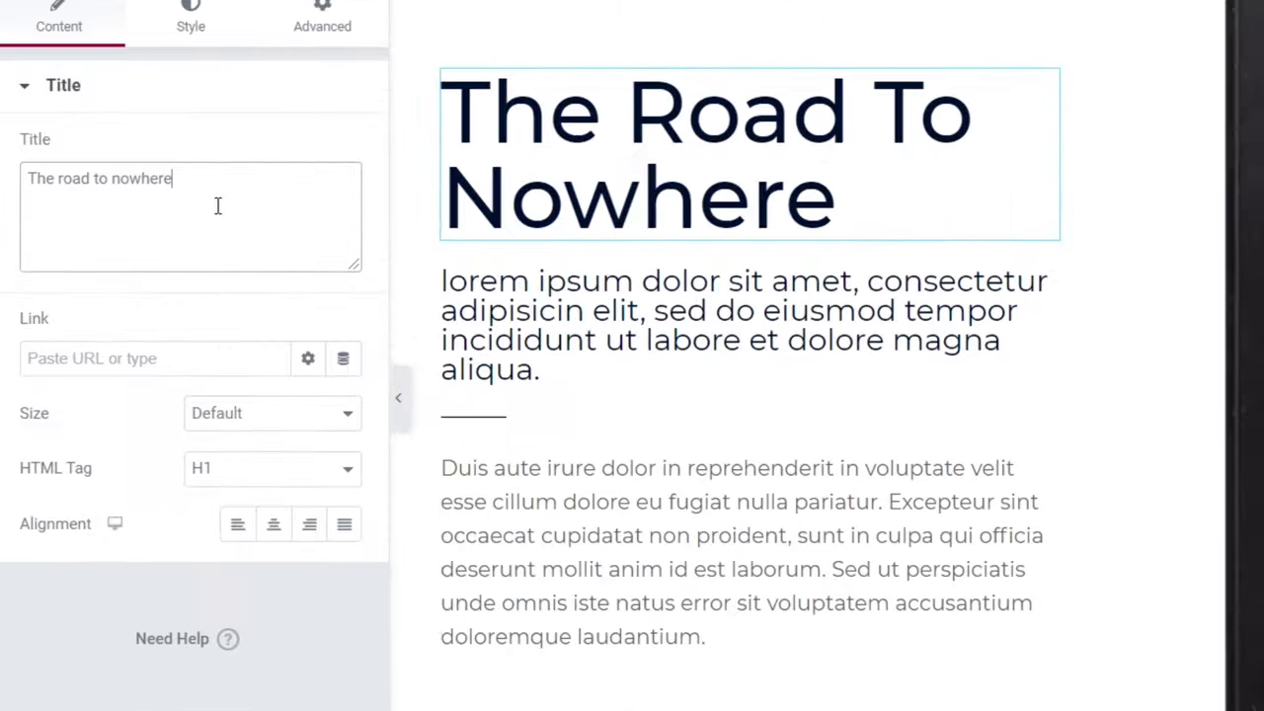
drag(335, 185, 59, 182)
click(300, 183)
key(BackSpace)
key(BackSpace)
key(BackSpace)
key(BackSpace)
key(BackSpace)
key(BackSpace)
key(BackSpace)
key(BackSpace)
key(BackSpace)
key(BackSpace)
key(BackSpace)
key(BackSpace)
key(BackSpace)
key(BackSpace)
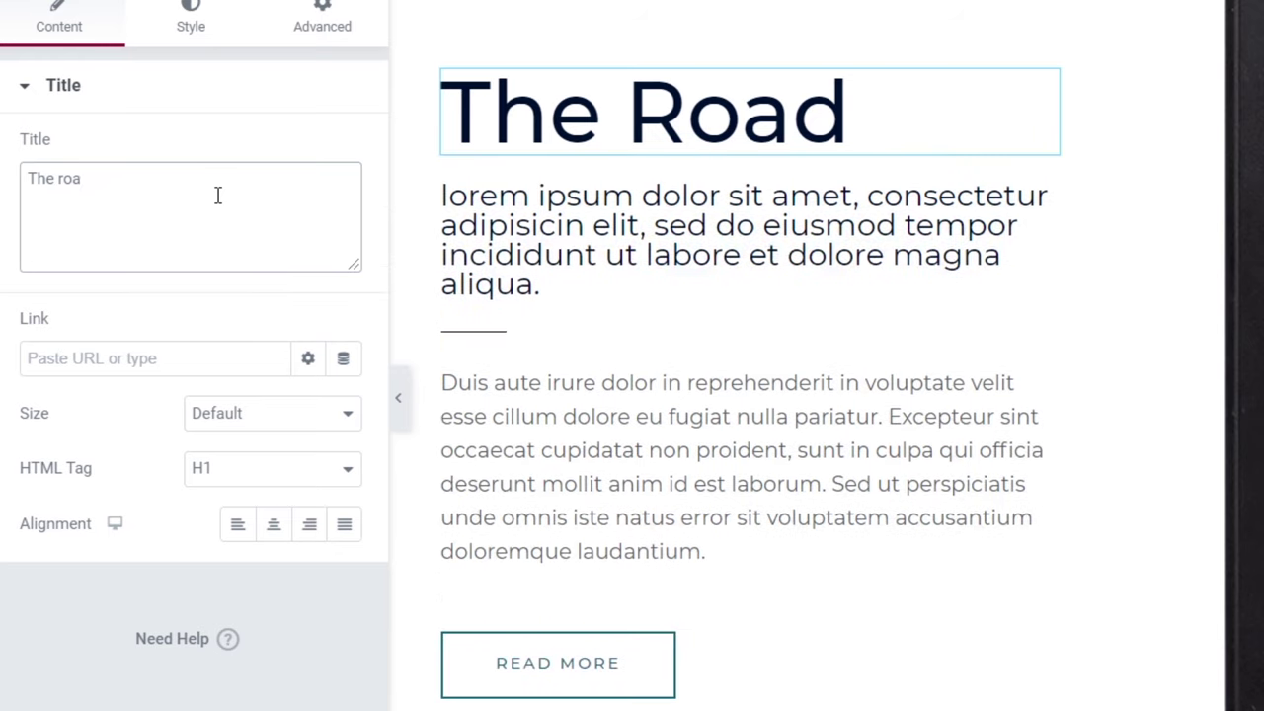
key(BackSpace)
key(BackSpace)
key(BackSpace)
key(BackSpace)
text(H)
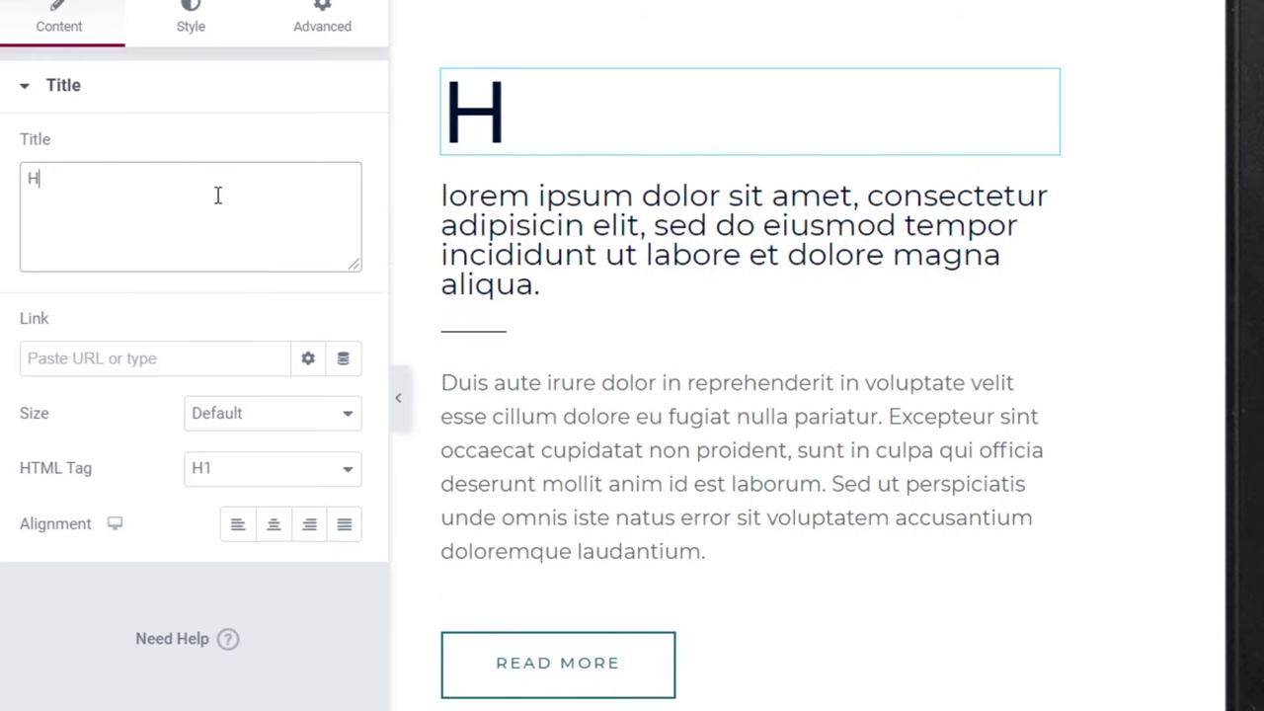
text(ow t)
key(BackSpace)
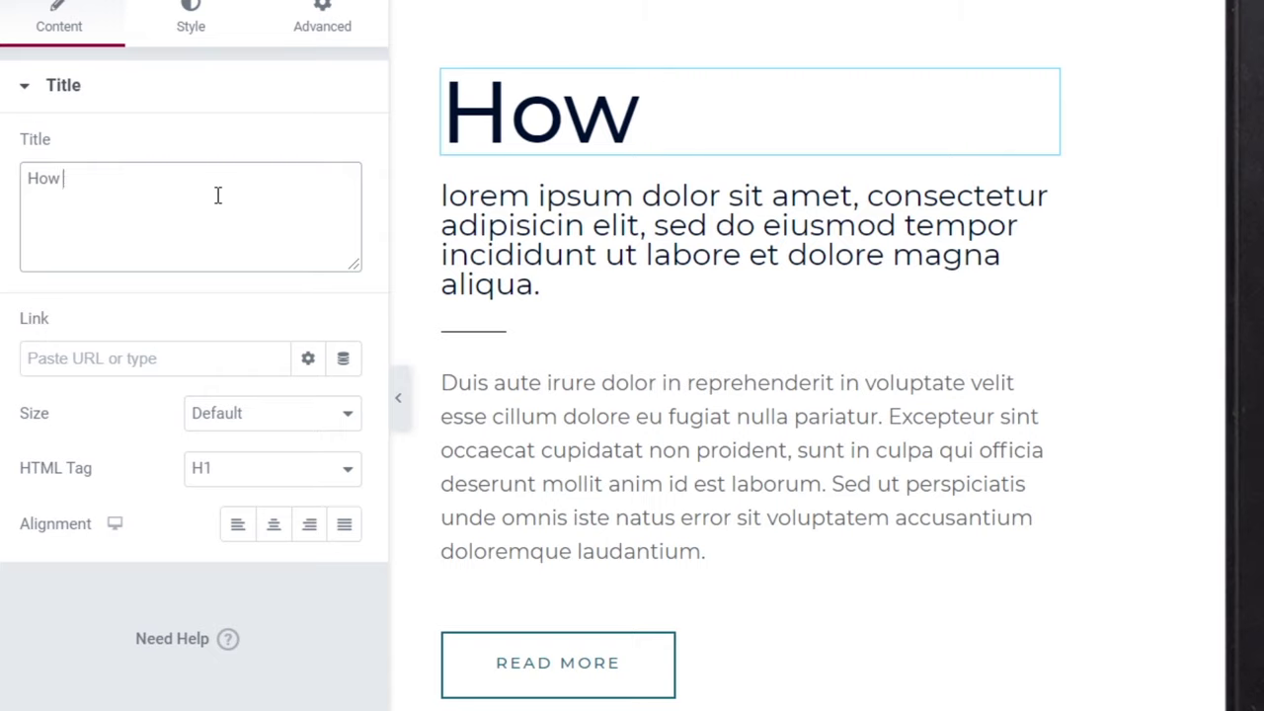
text(to Digital)
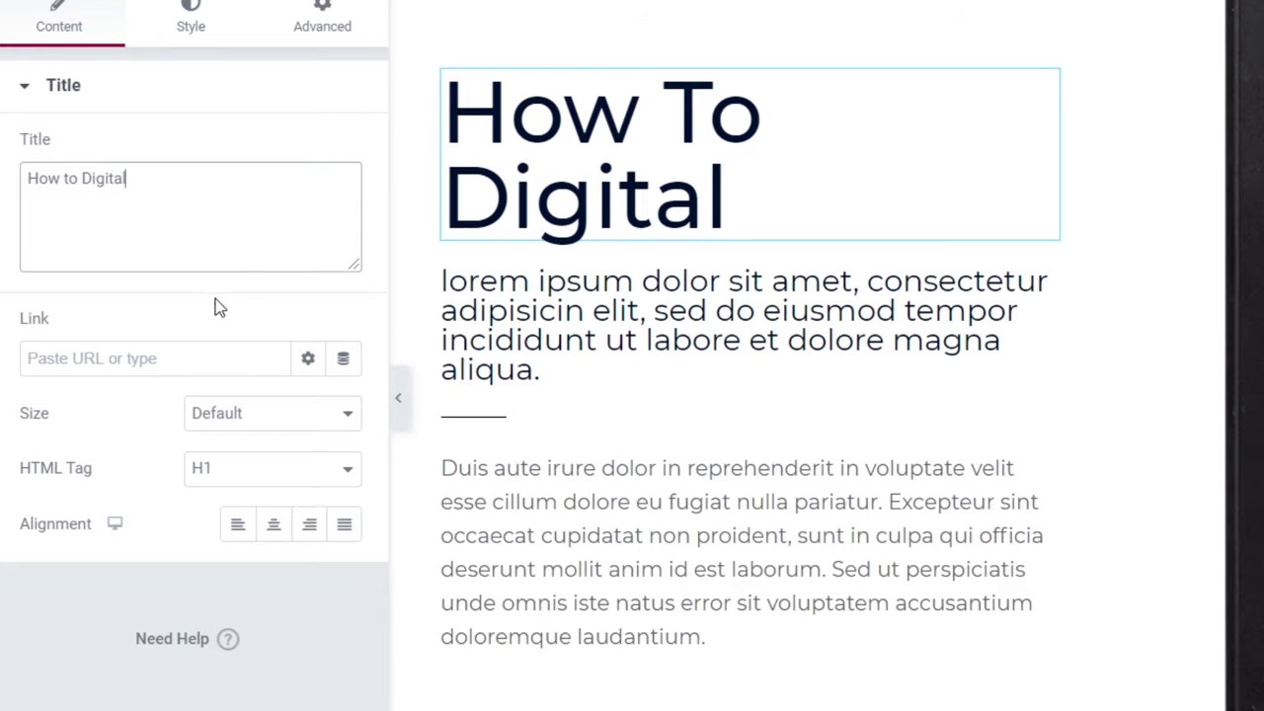
Step: Try Medium, Default, Small and Large heading sizes, settling on XXL
click(243, 431)
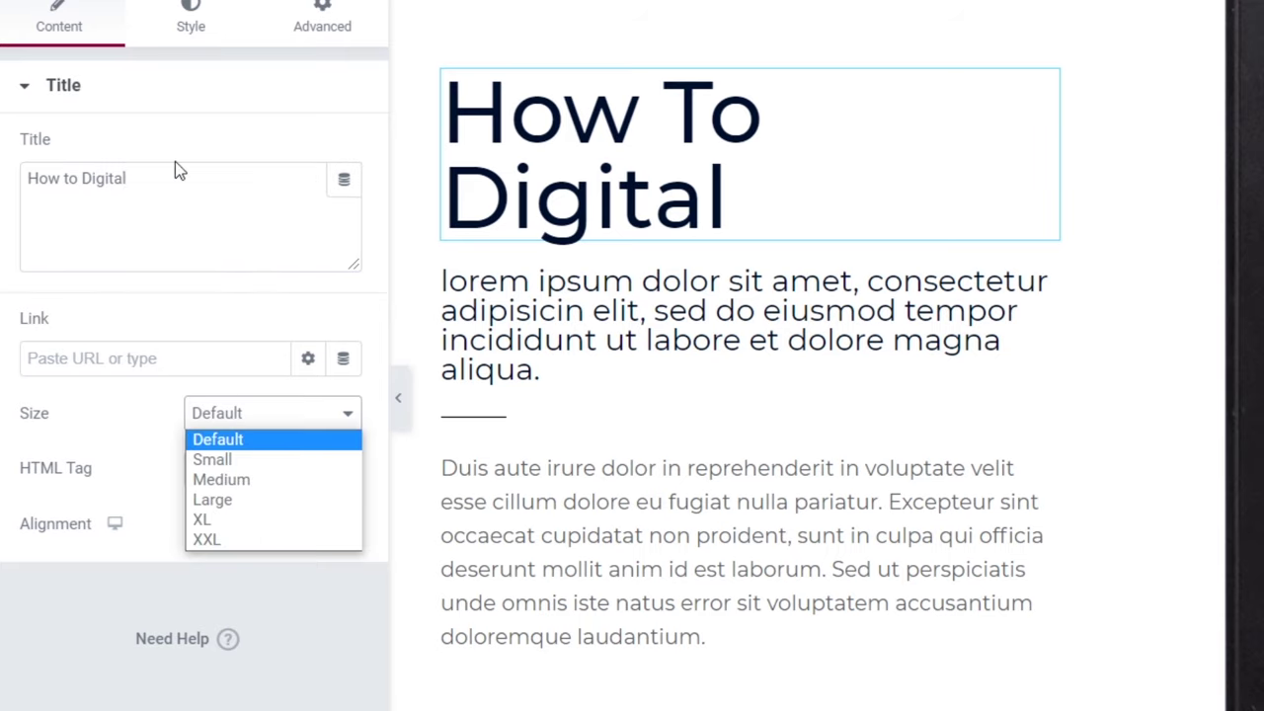
click(283, 482)
click(291, 423)
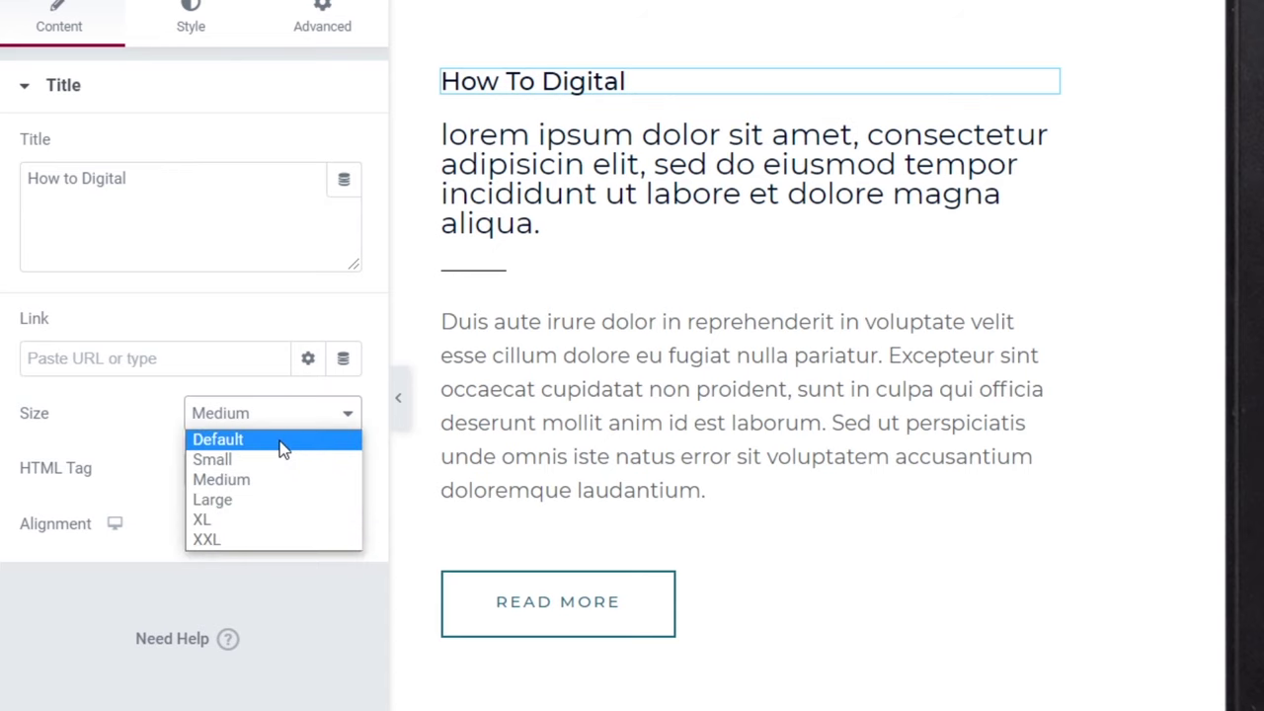
click(286, 440)
click(278, 425)
click(257, 459)
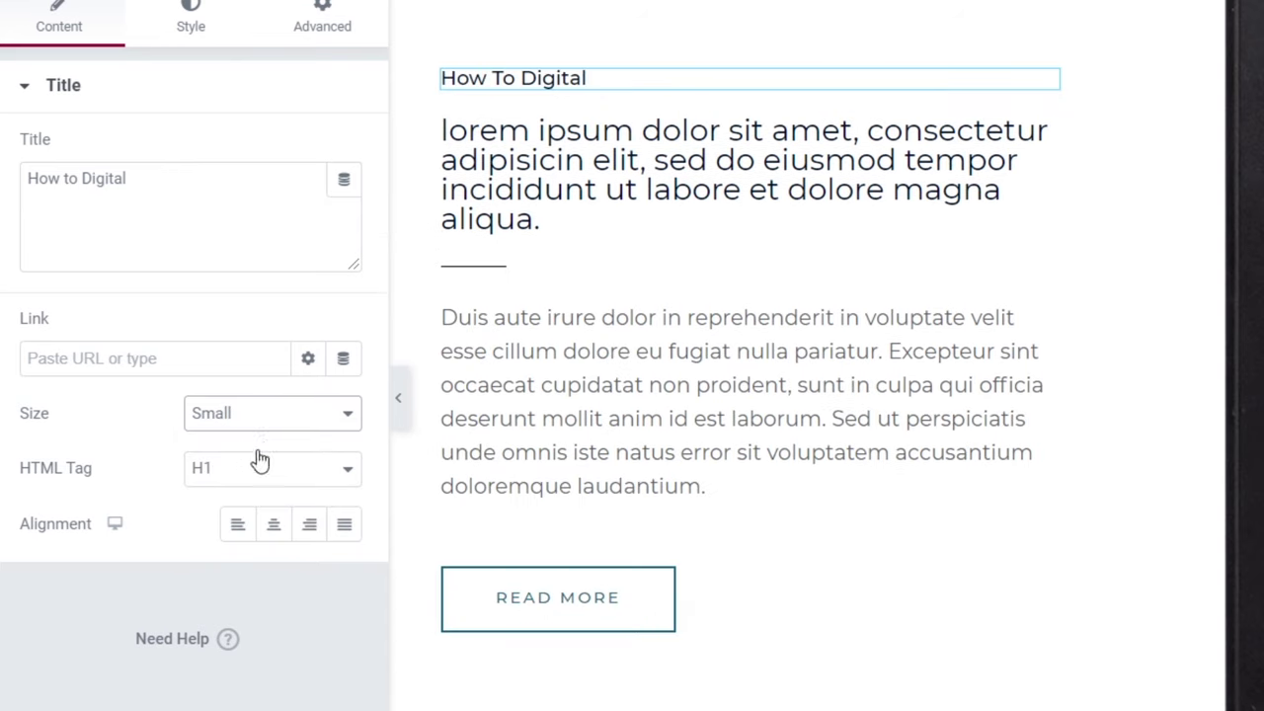
click(287, 418)
click(259, 500)
click(291, 422)
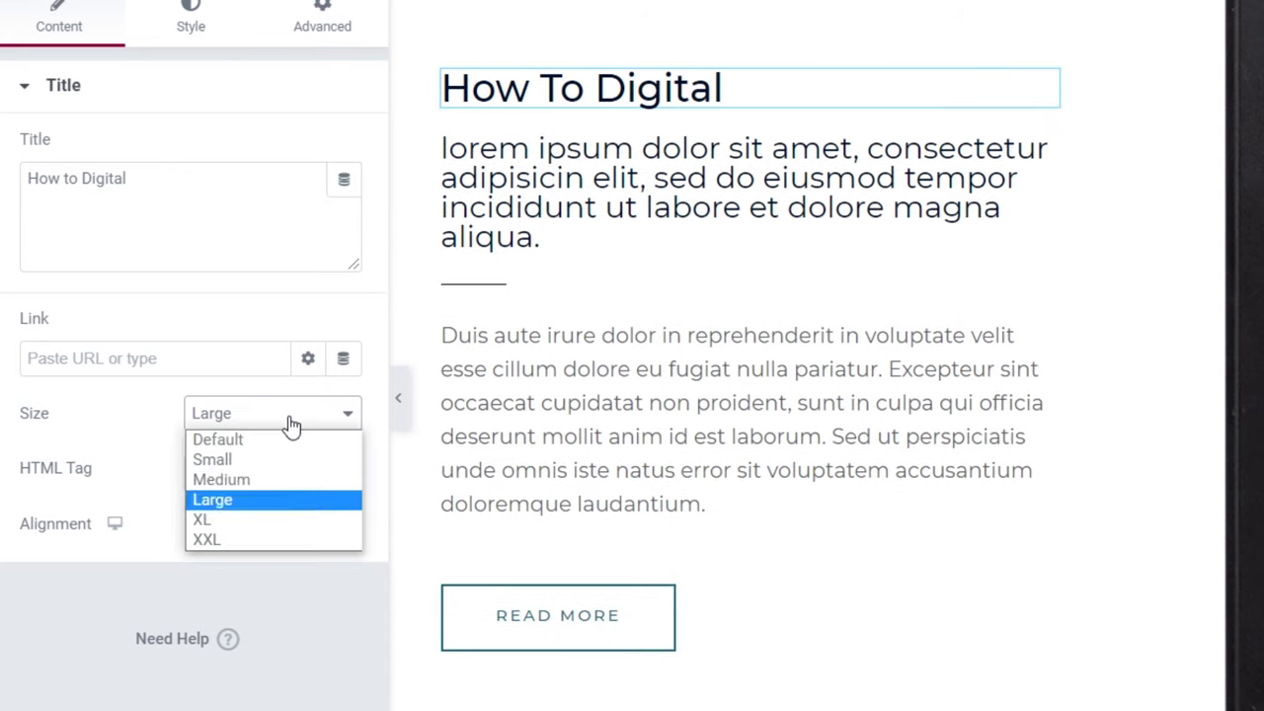
click(247, 539)
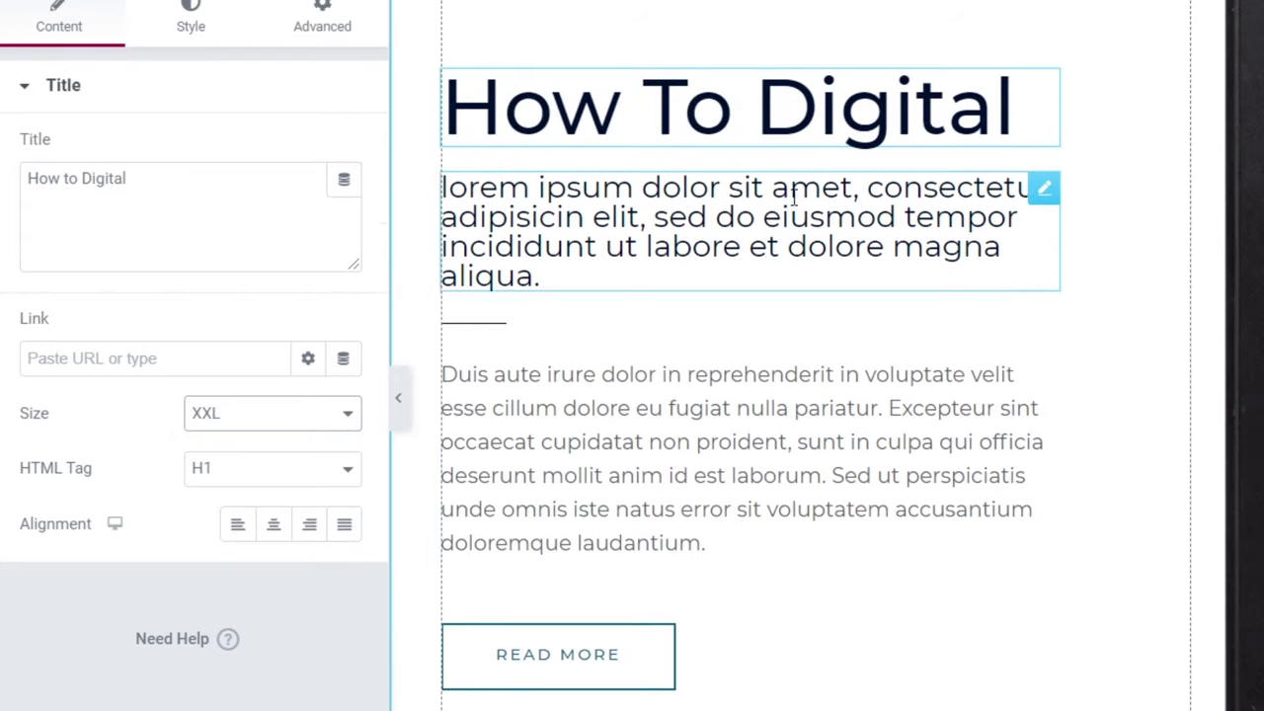
click(193, 358)
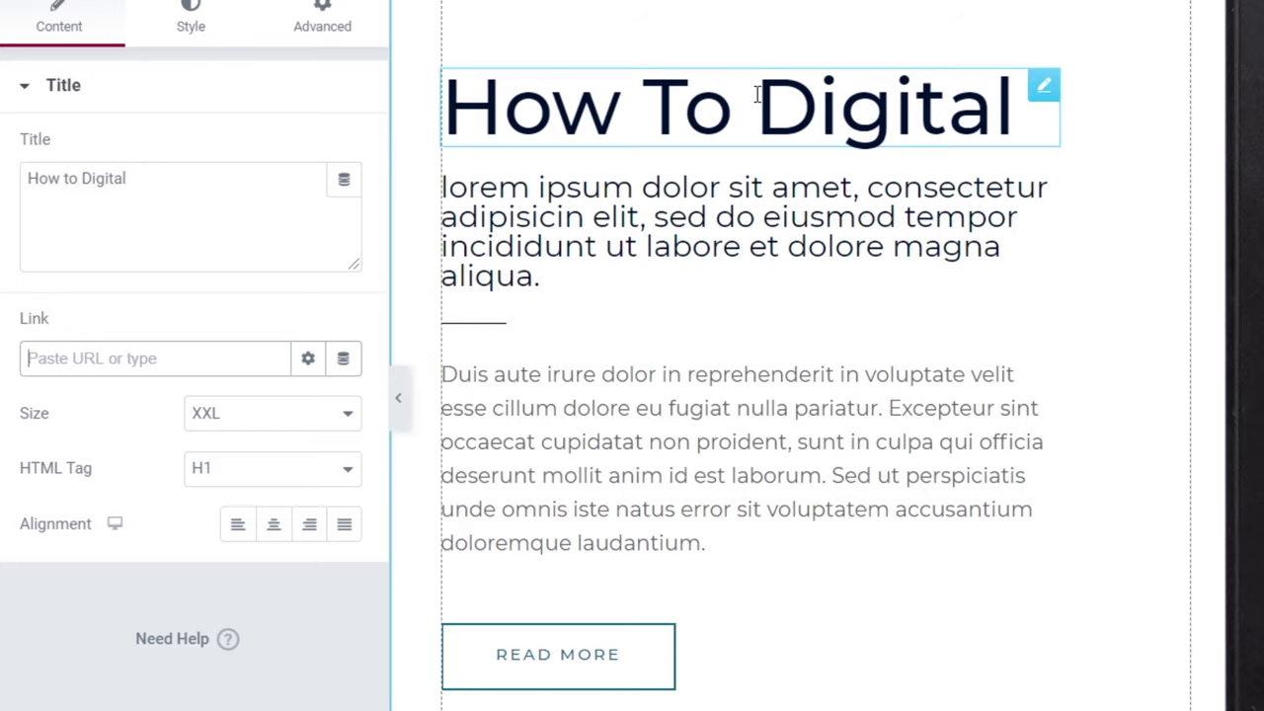
click(121, 357)
text(htt)
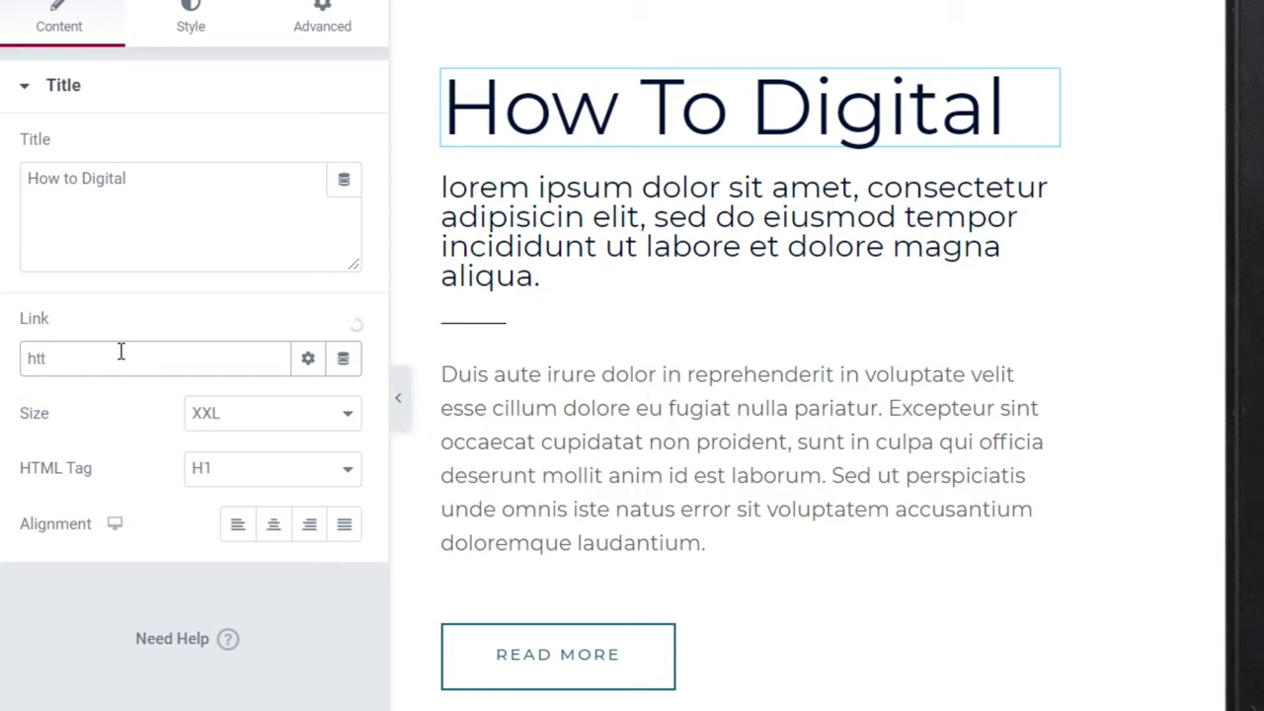
text(p://www.youtube.com)
click(219, 299)
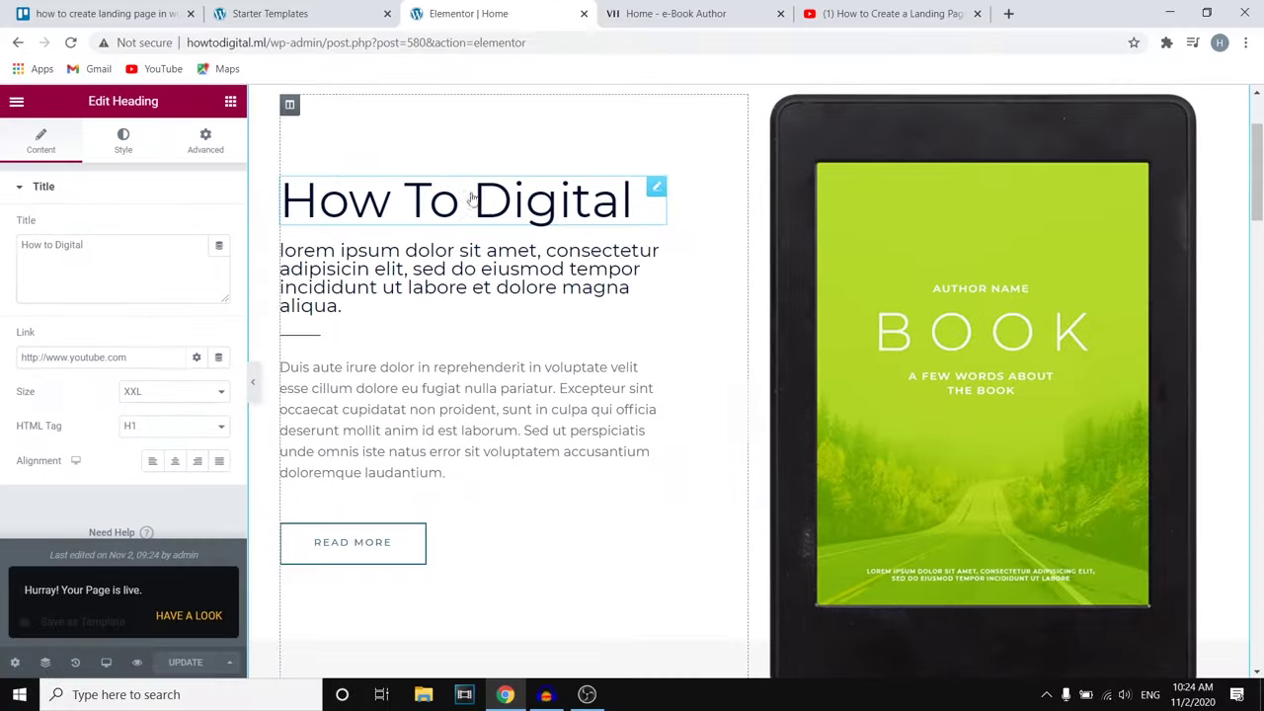
Step: Test the heading link on the live page, then return to the landing page and editor
click(181, 622)
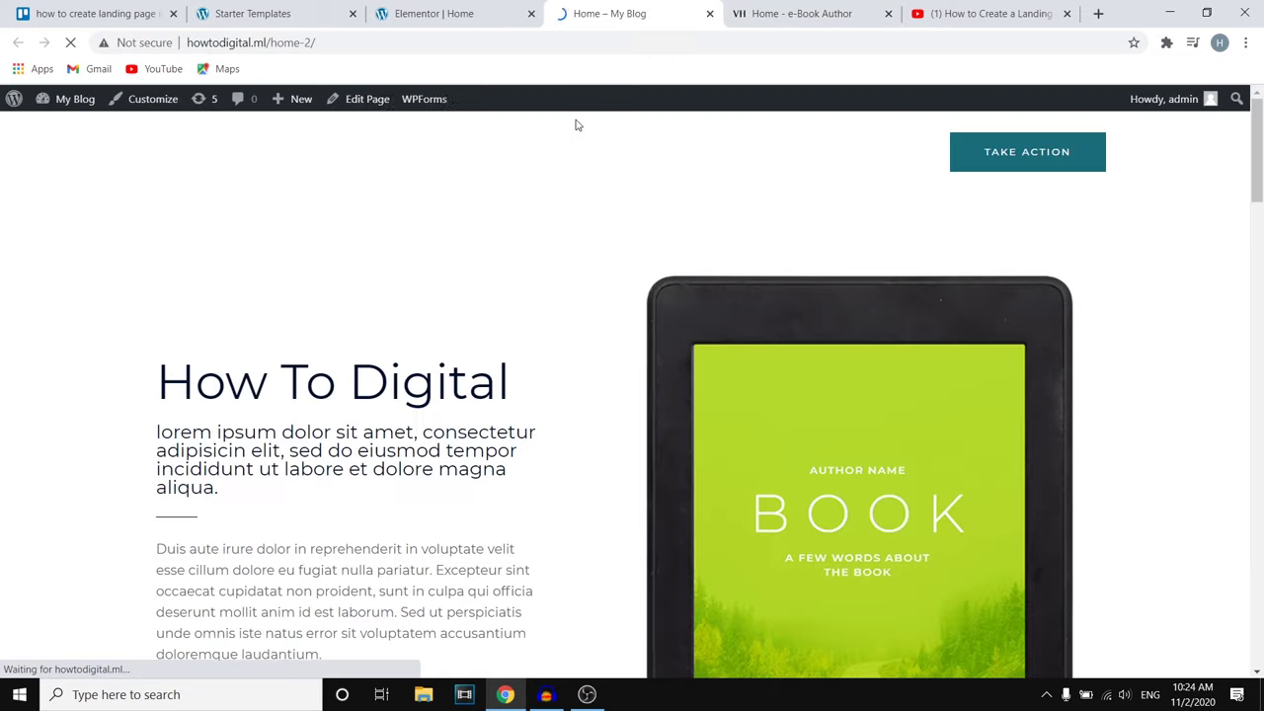
click(383, 392)
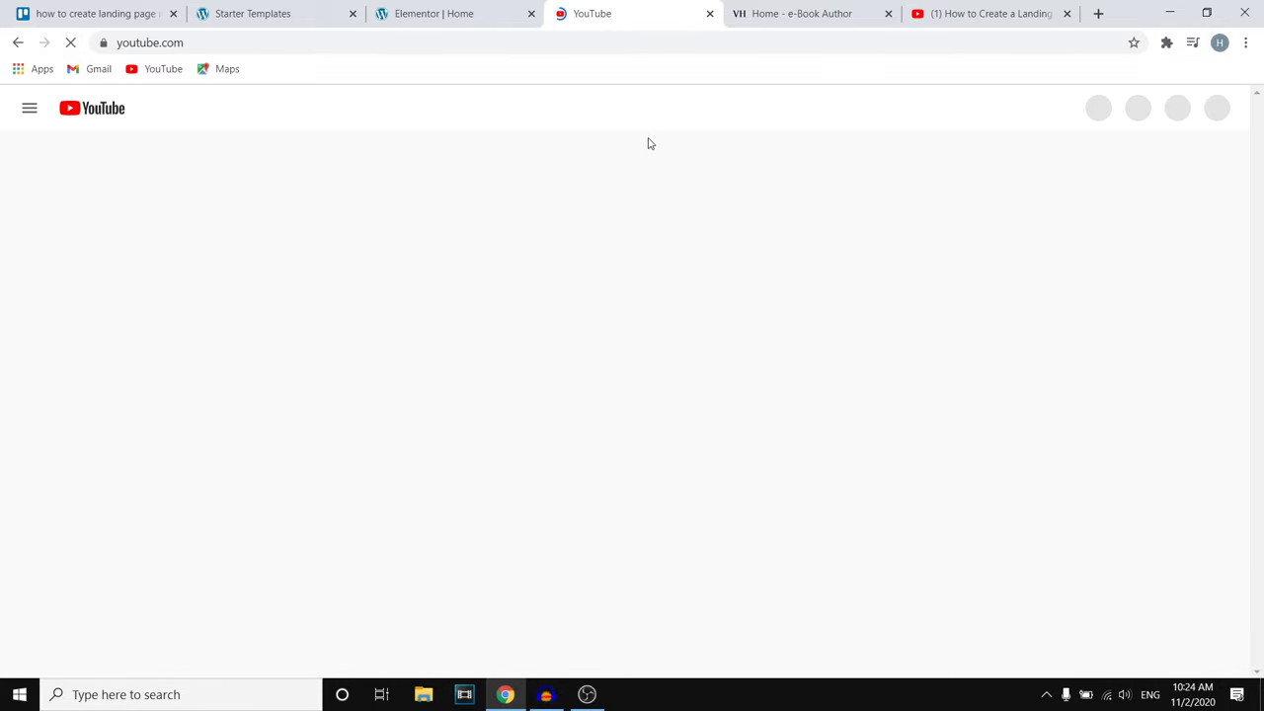
key(alt+Left)
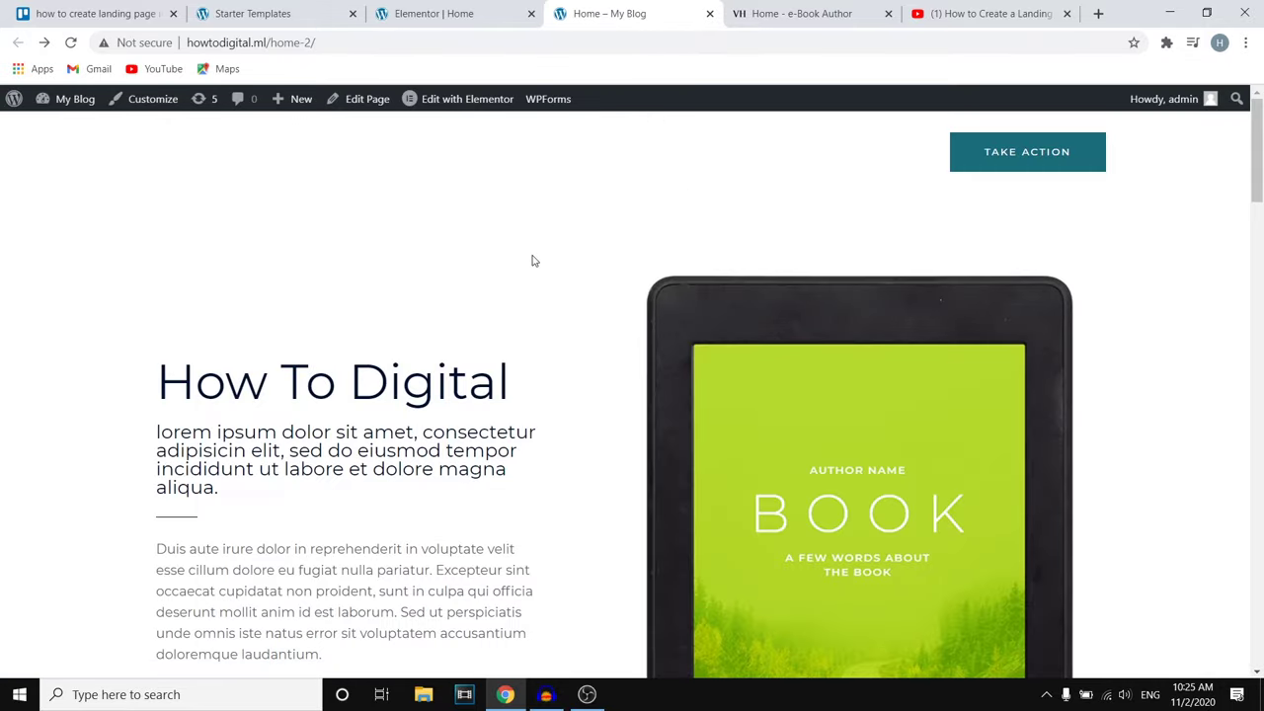
scroll(529, 267, down, 6)
scroll(449, 289, up, 6)
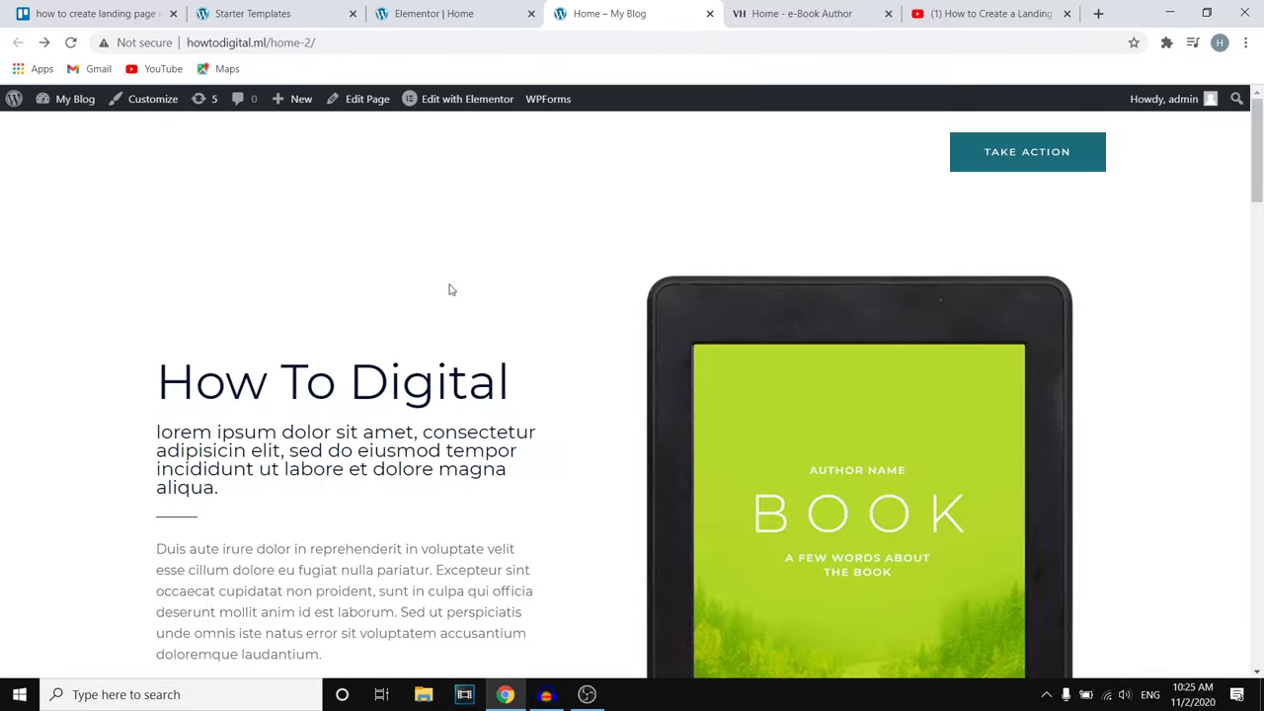
click(472, 11)
Step: Replace the lorem subheading with a sentence calling How to Digital an educational channel of easy-to-follow tutorials
scroll(467, 280, down, 4)
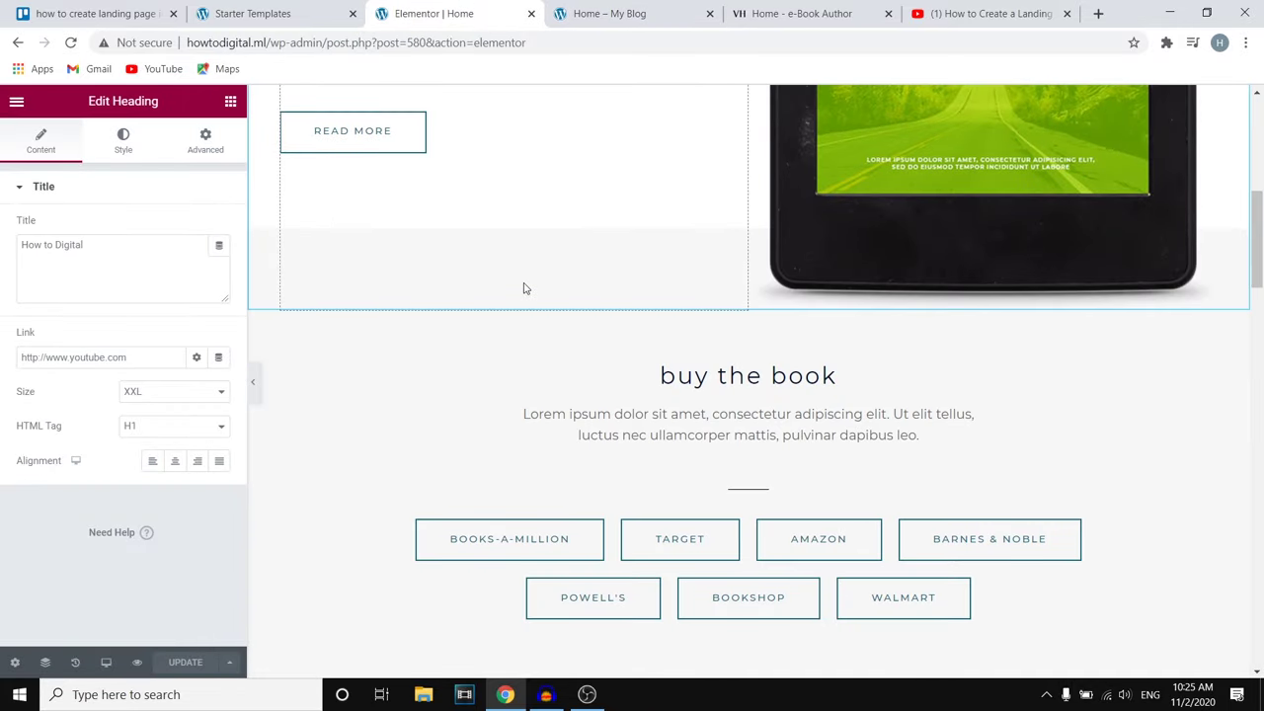
scroll(522, 285, up, 4)
click(657, 253)
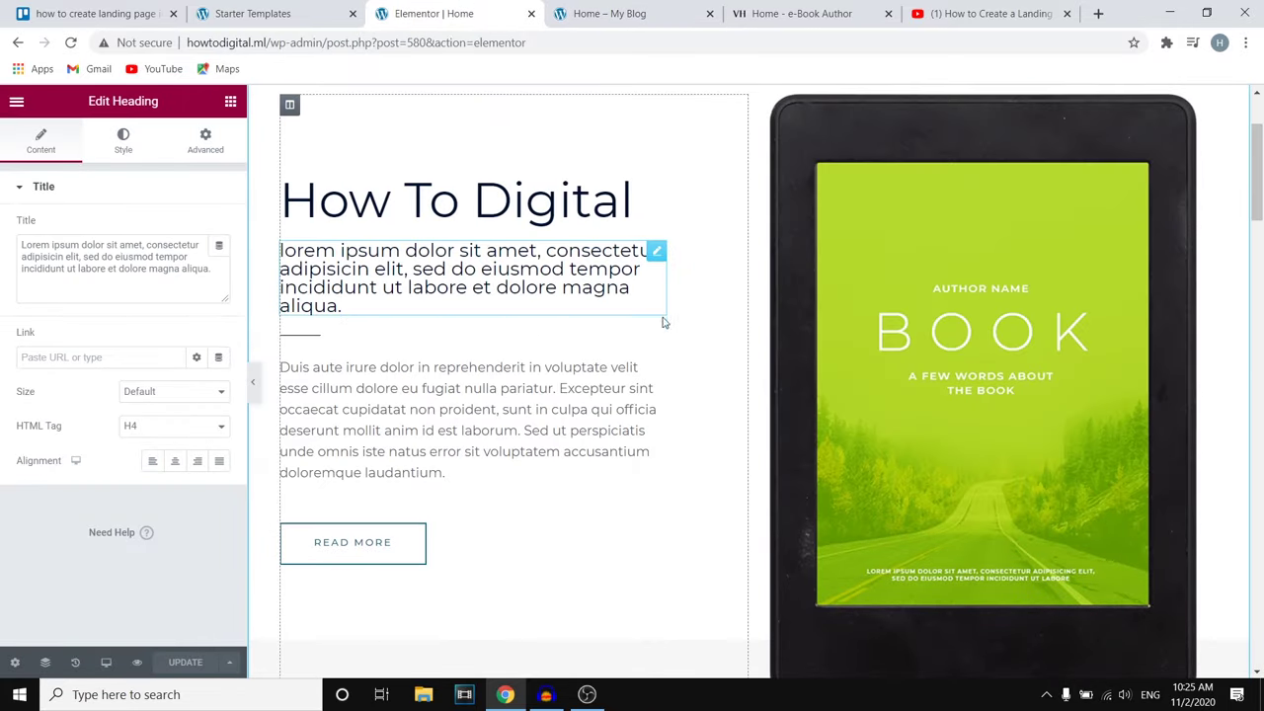
key(ctrl+a)
key(BackSpace)
text(How to )
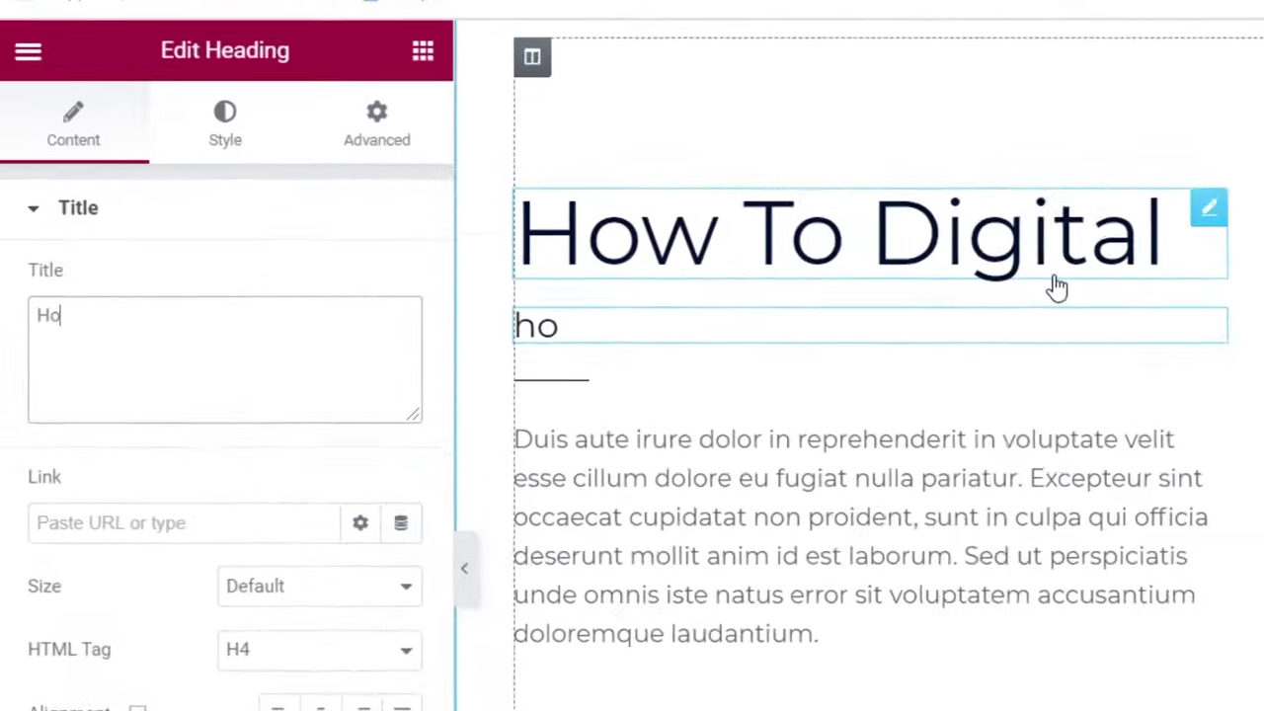
text(Digit)
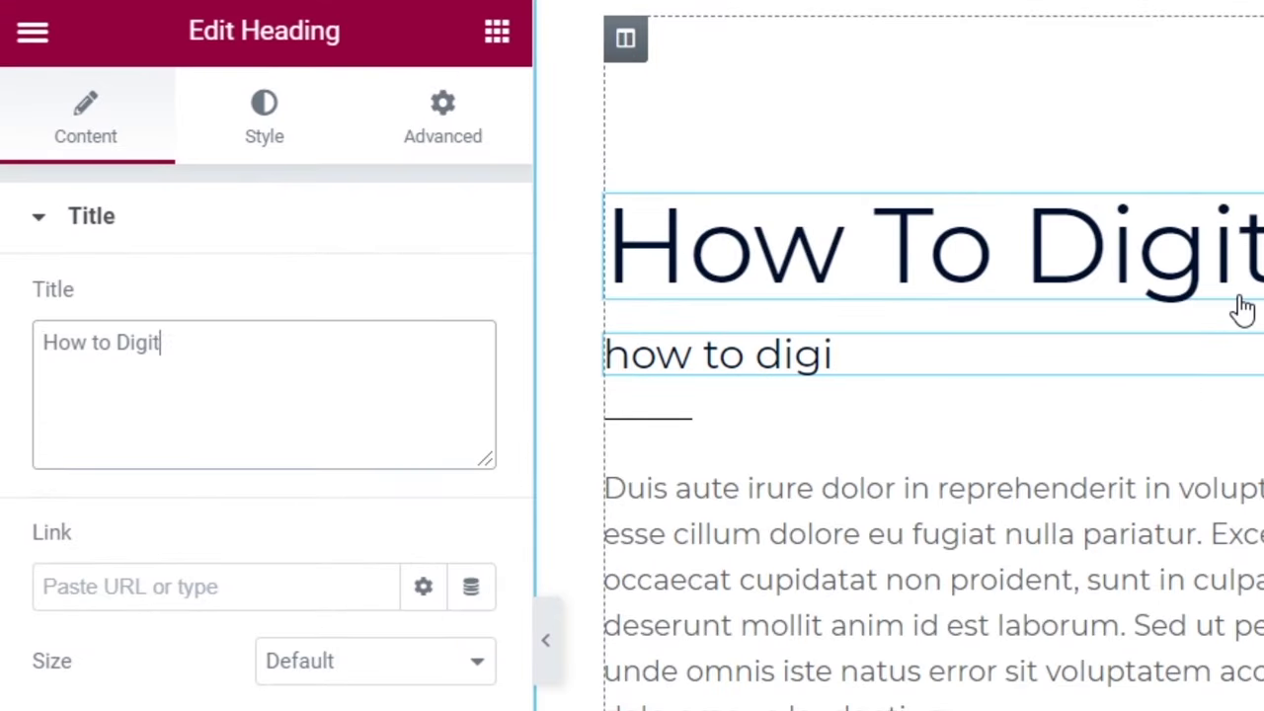
text(al is an edu)
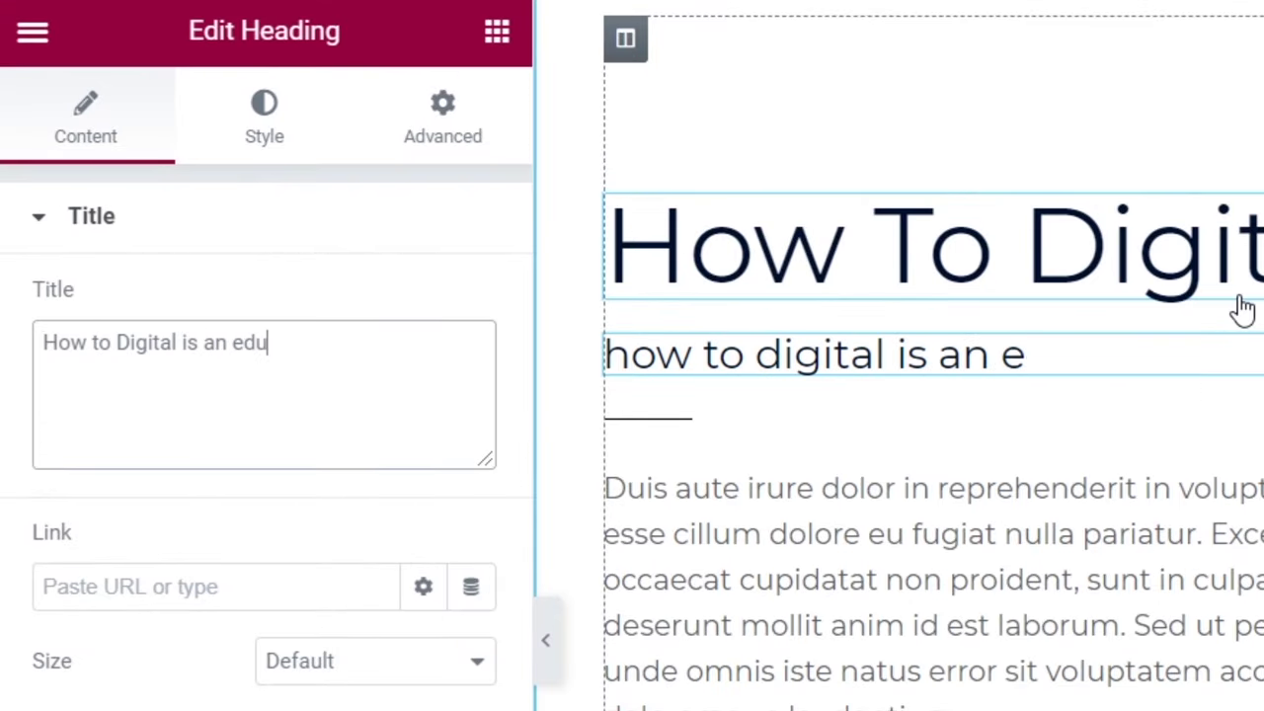
text(cational channe)
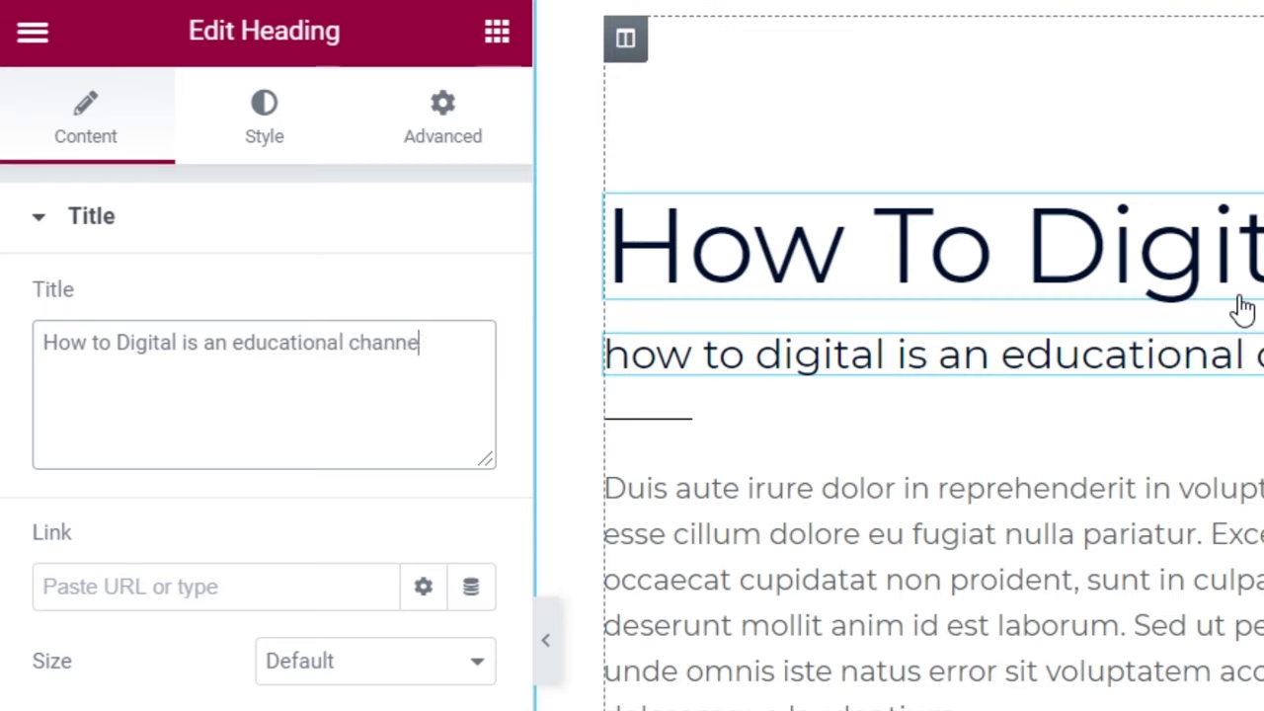
text(l that provid)
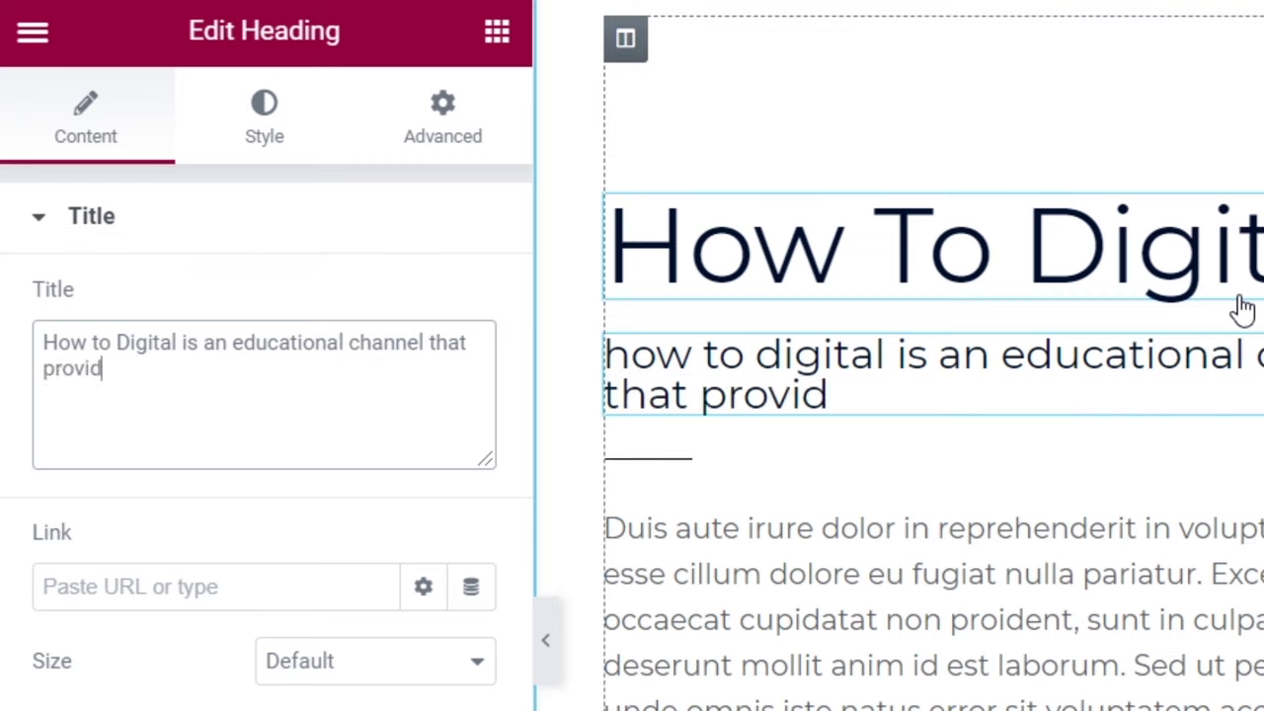
text(es you with ea)
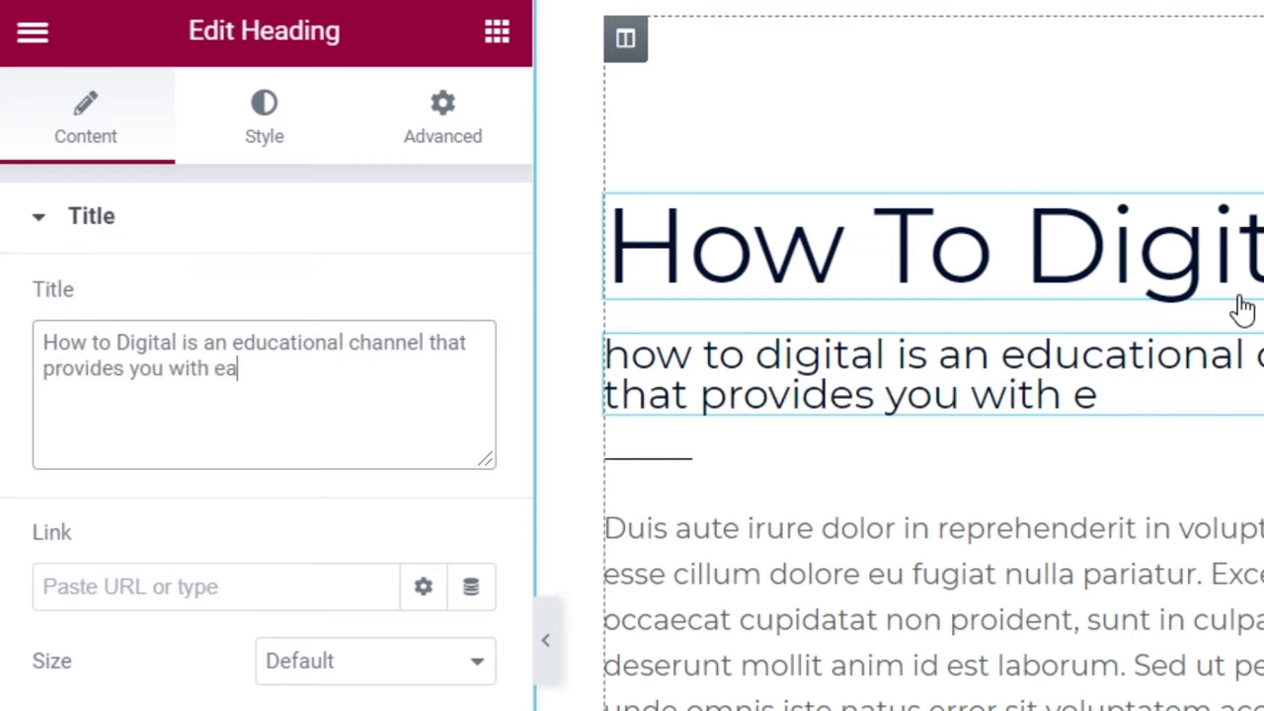
text(sy to follow )
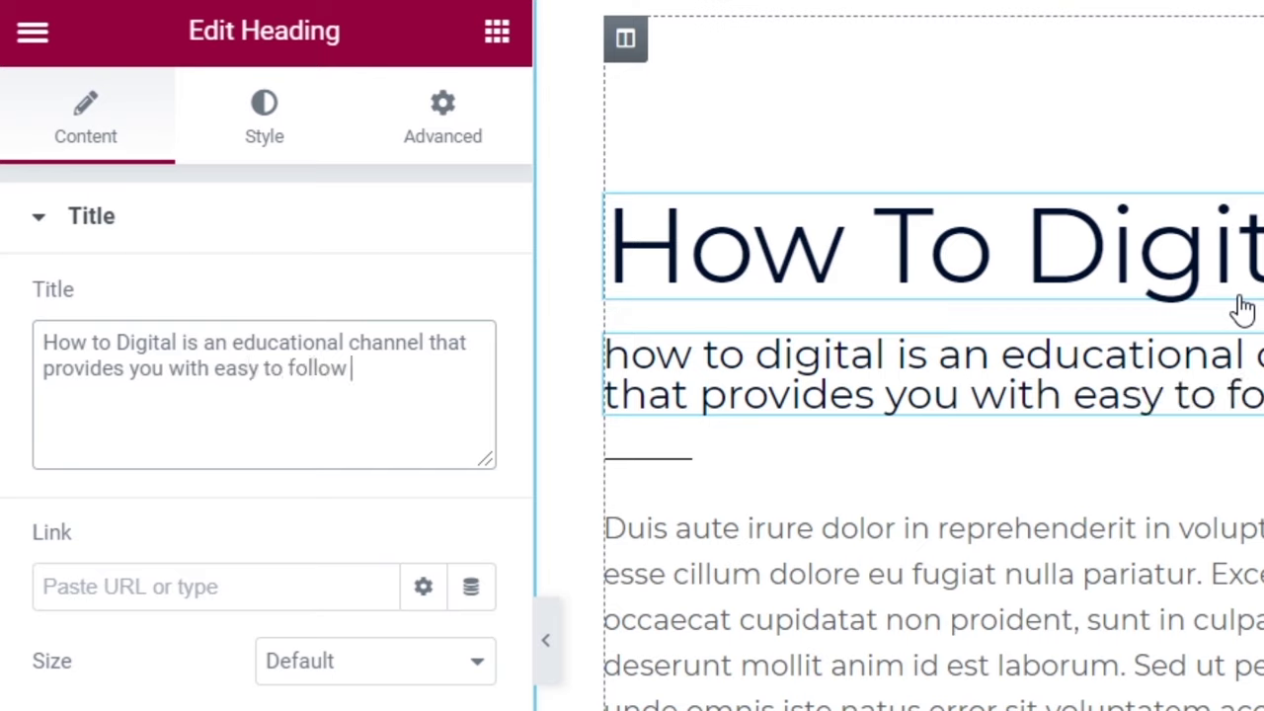
text(tutorial videos.)
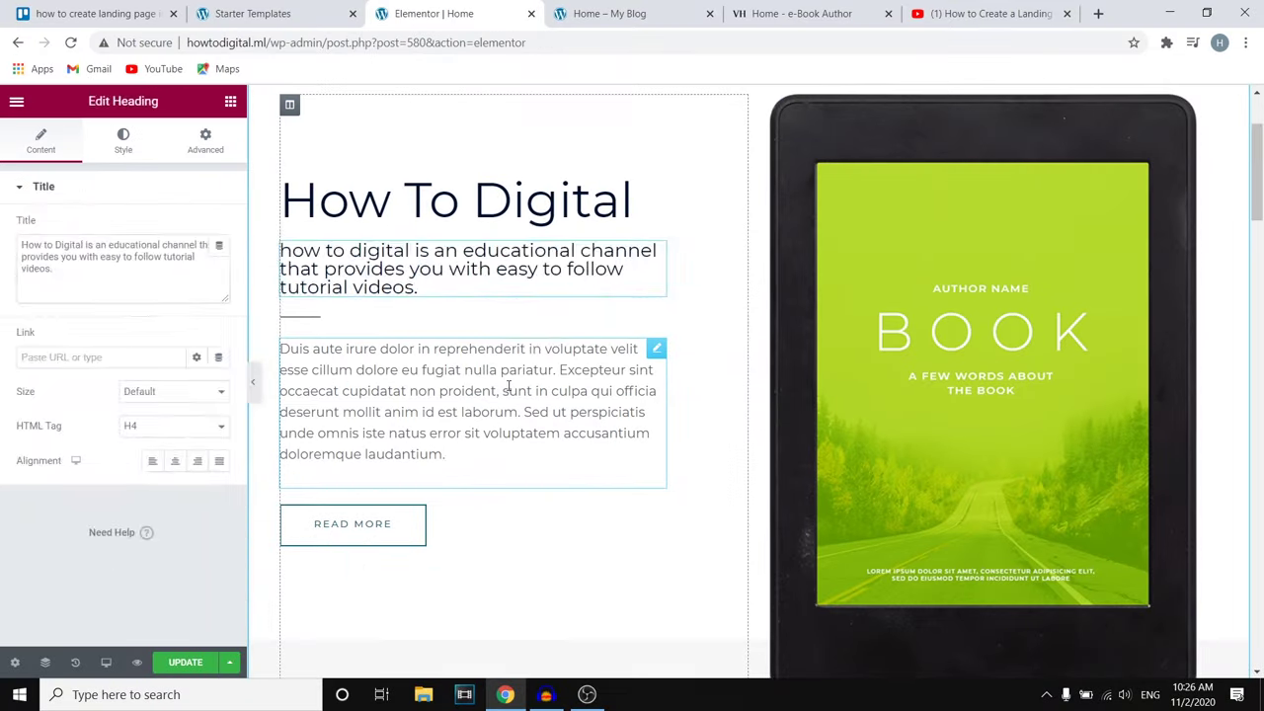
click(508, 385)
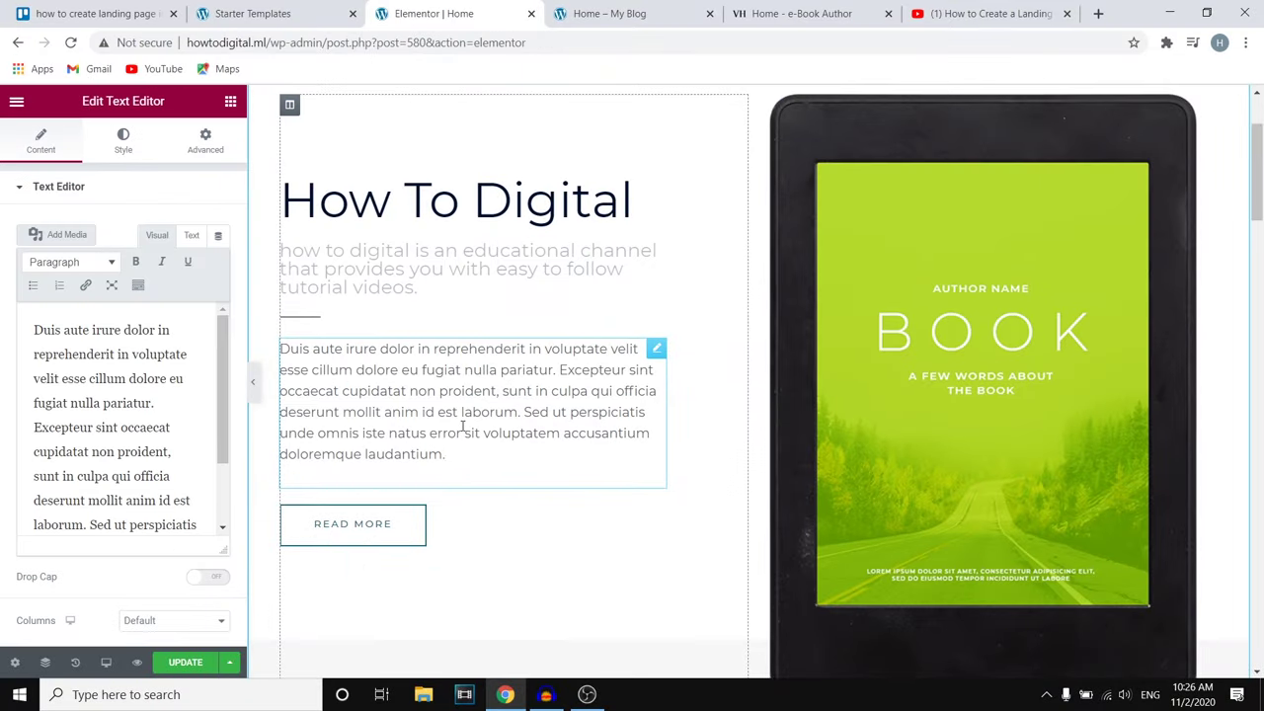
drag(446, 454, 297, 348)
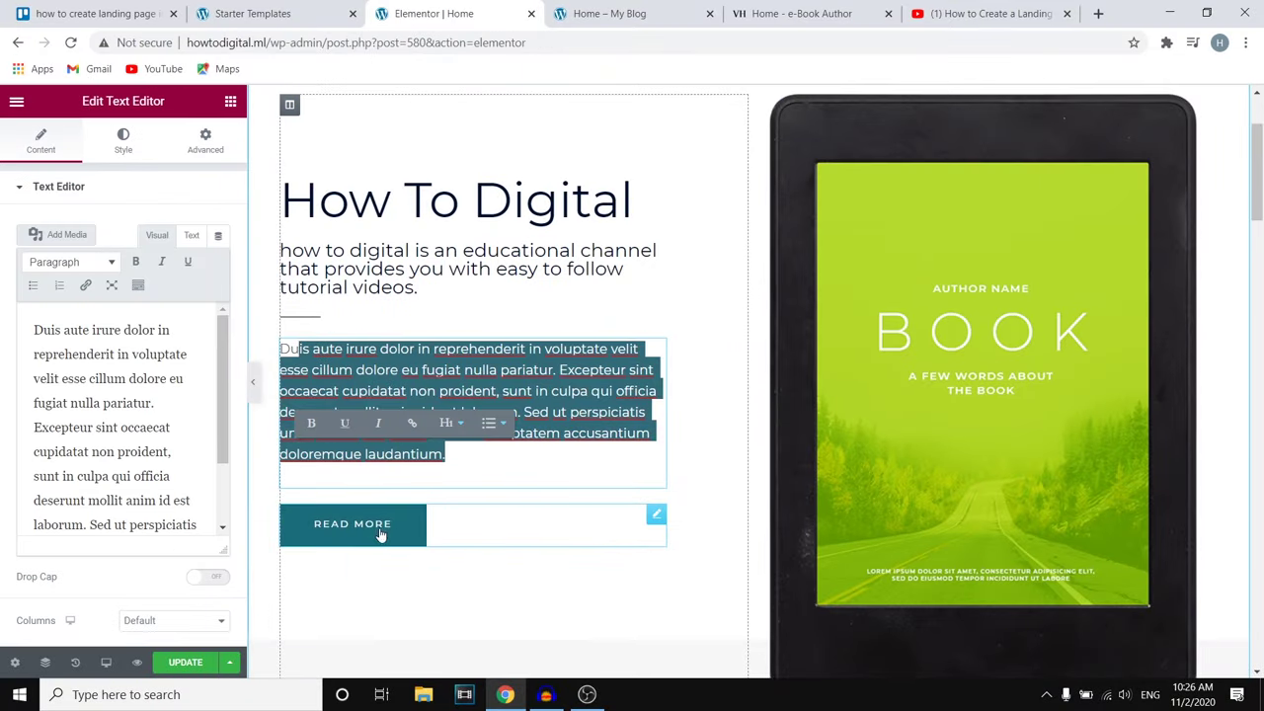
click(451, 365)
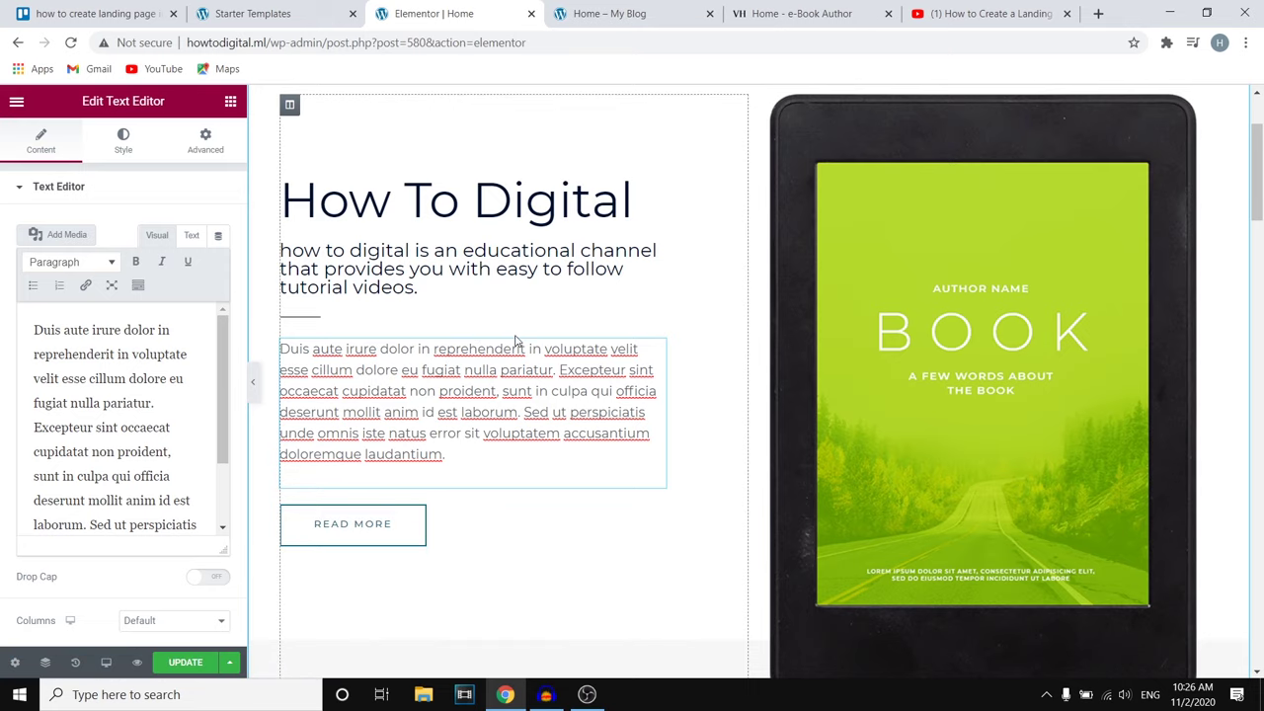
scroll(514, 330, up, 3)
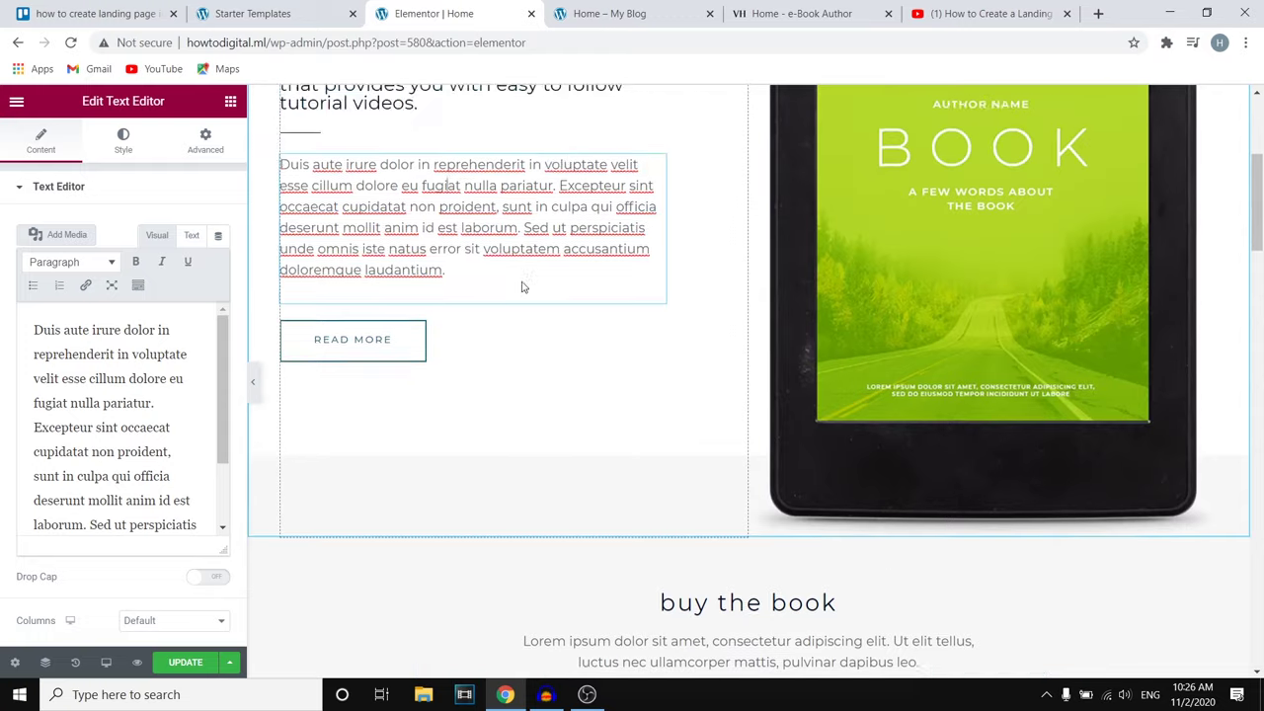
scroll(532, 441, down, 6)
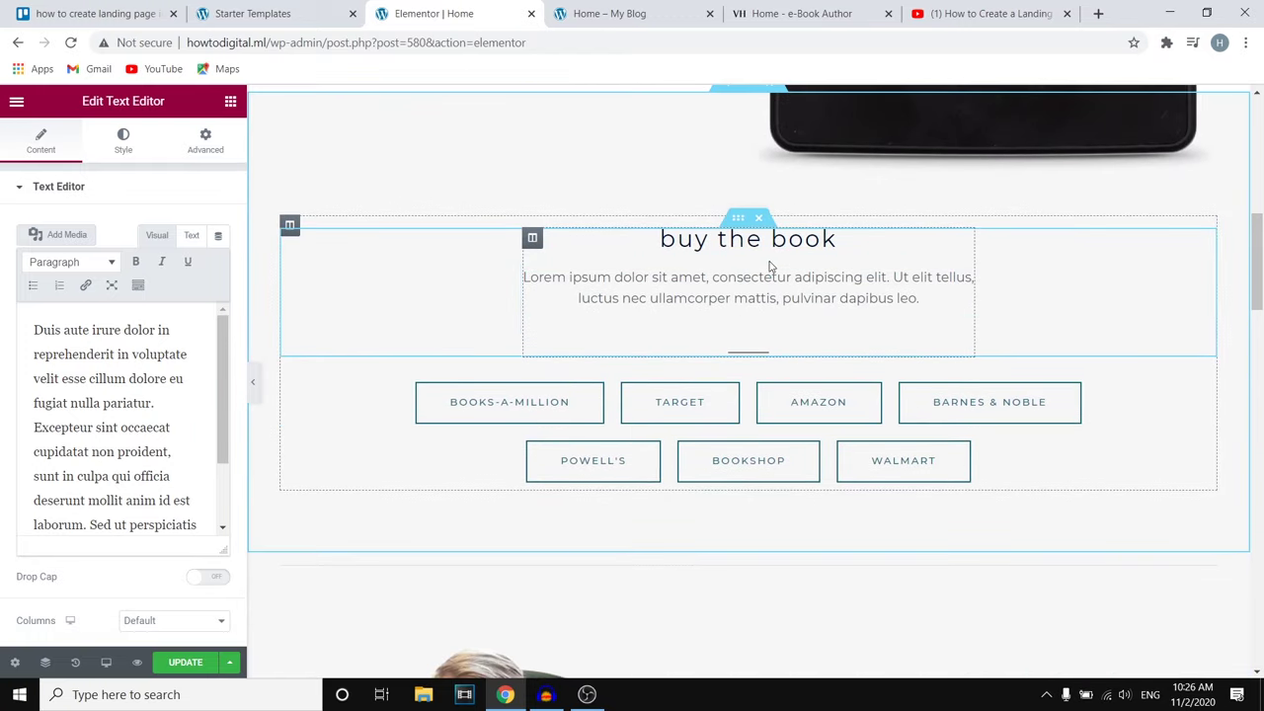
Step: Check the Amazon and Target button links, then bring up the Books-a-million button's Link field
click(781, 397)
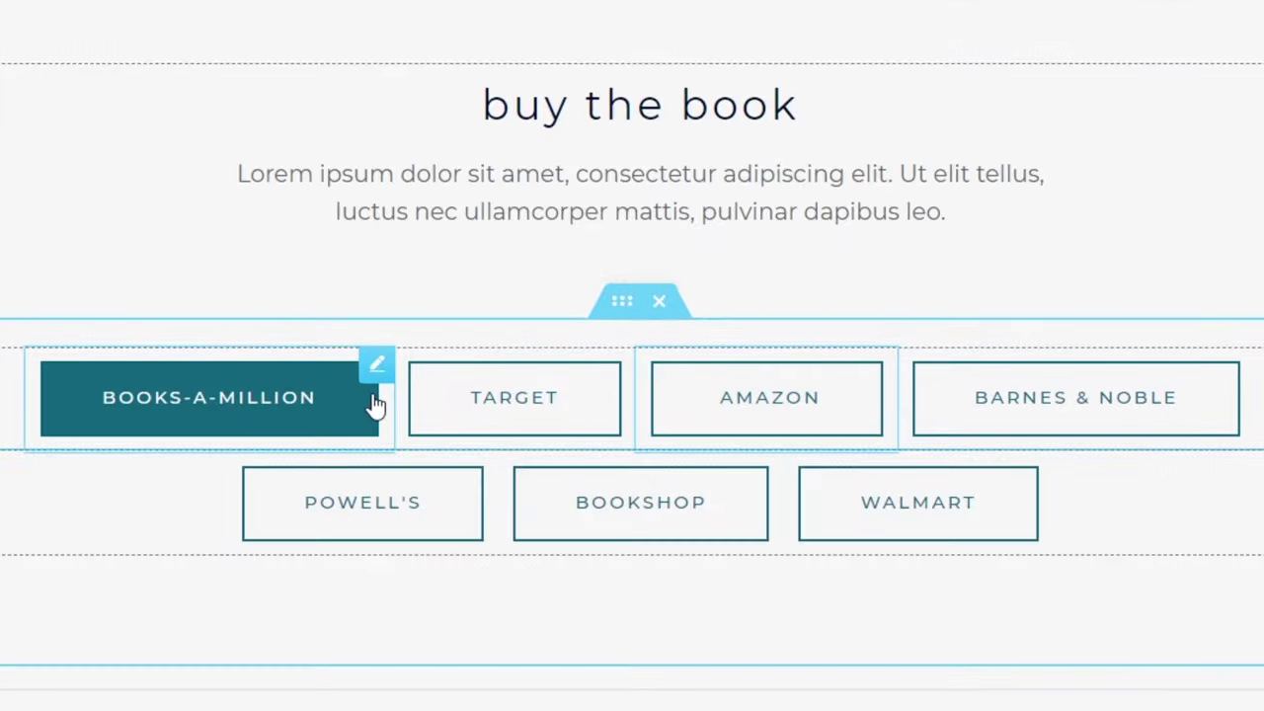
click(623, 363)
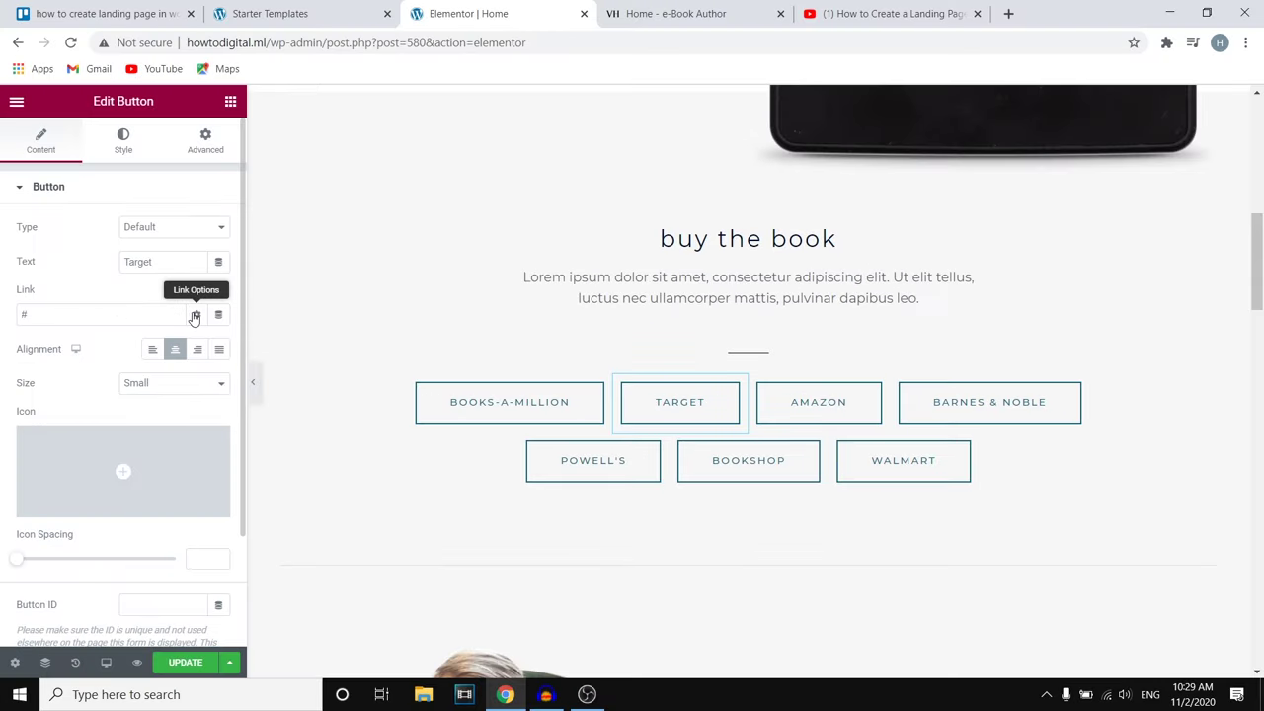
click(197, 315)
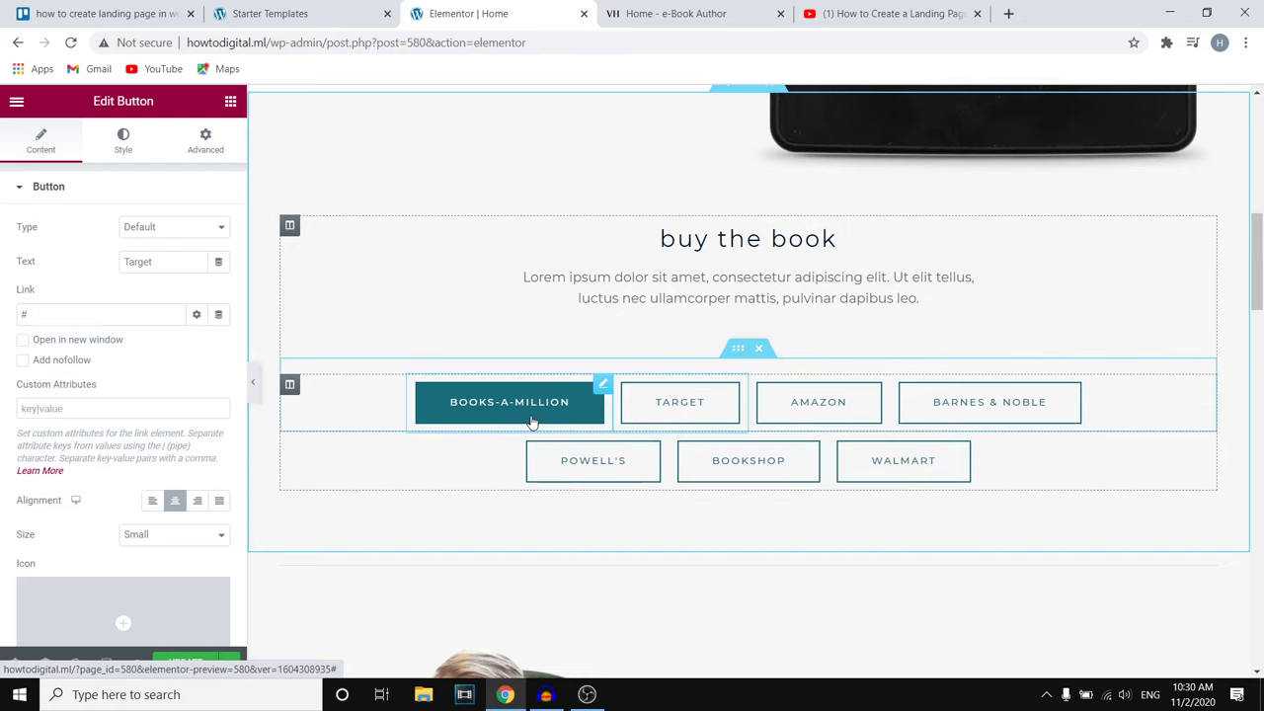
click(602, 384)
click(156, 316)
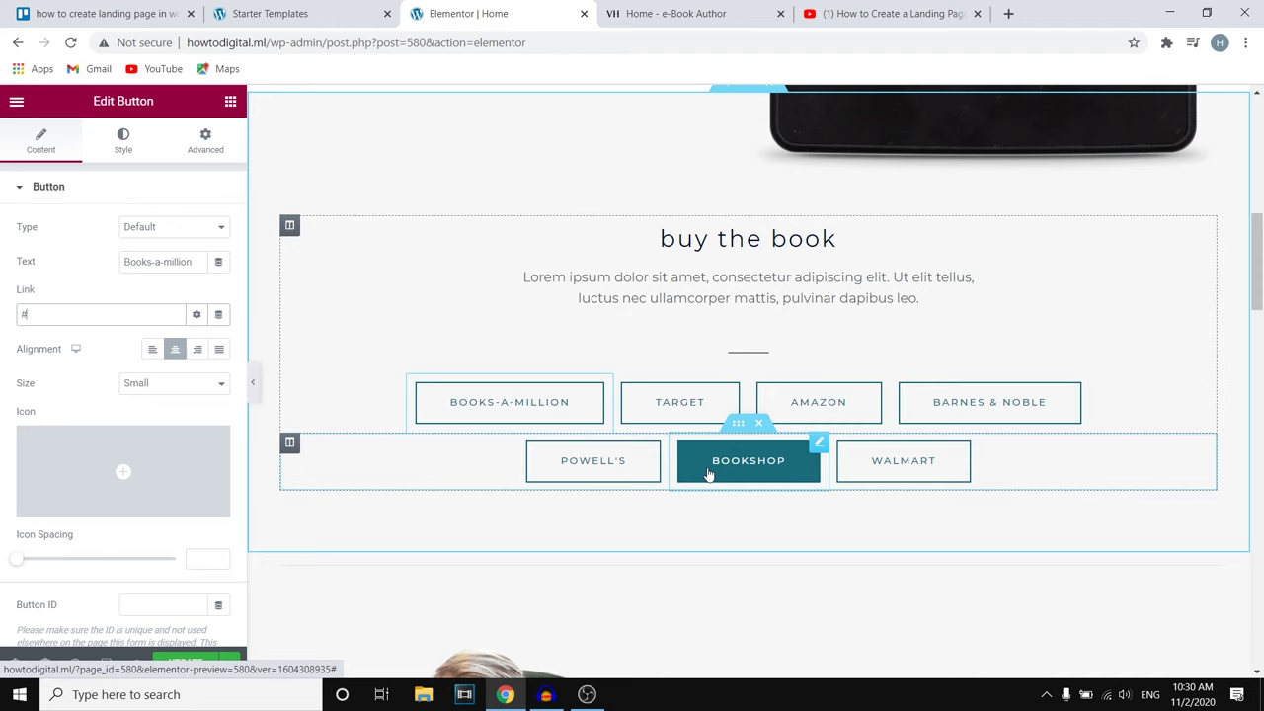
scroll(748, 507, down, 4)
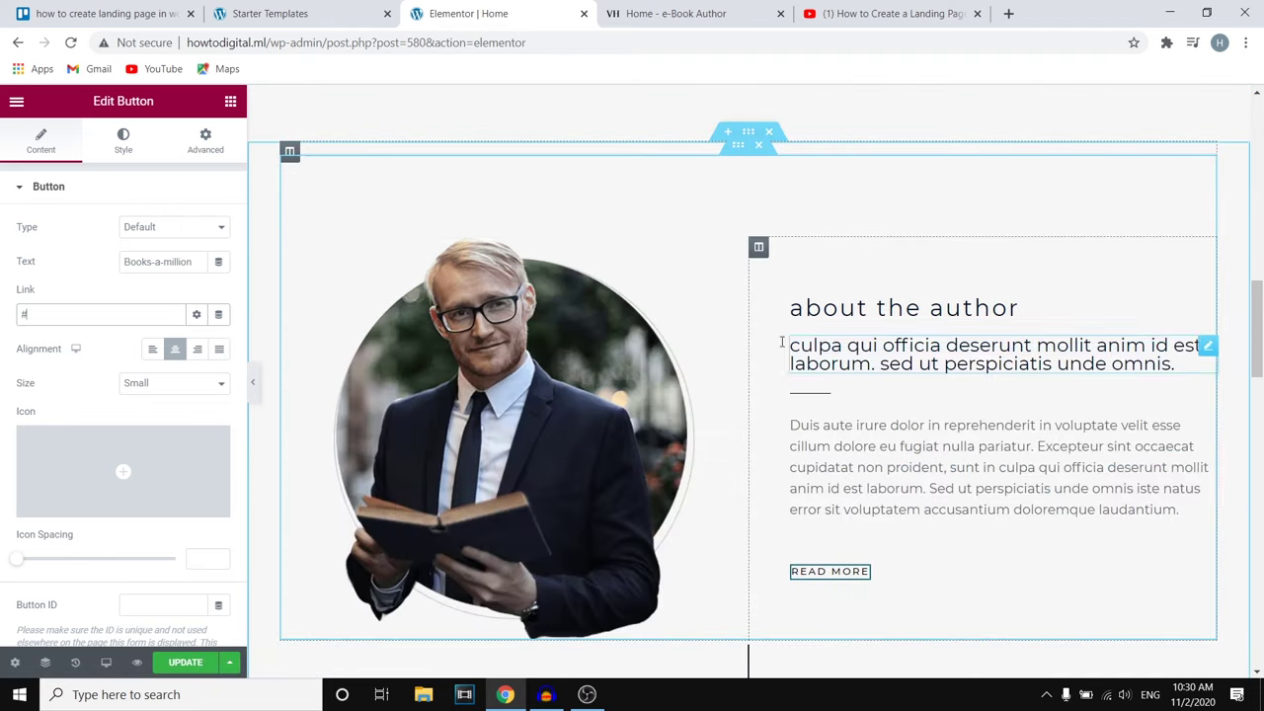
Step: Scroll to the about the author section with its round author photo
scroll(580, 345, down, 1)
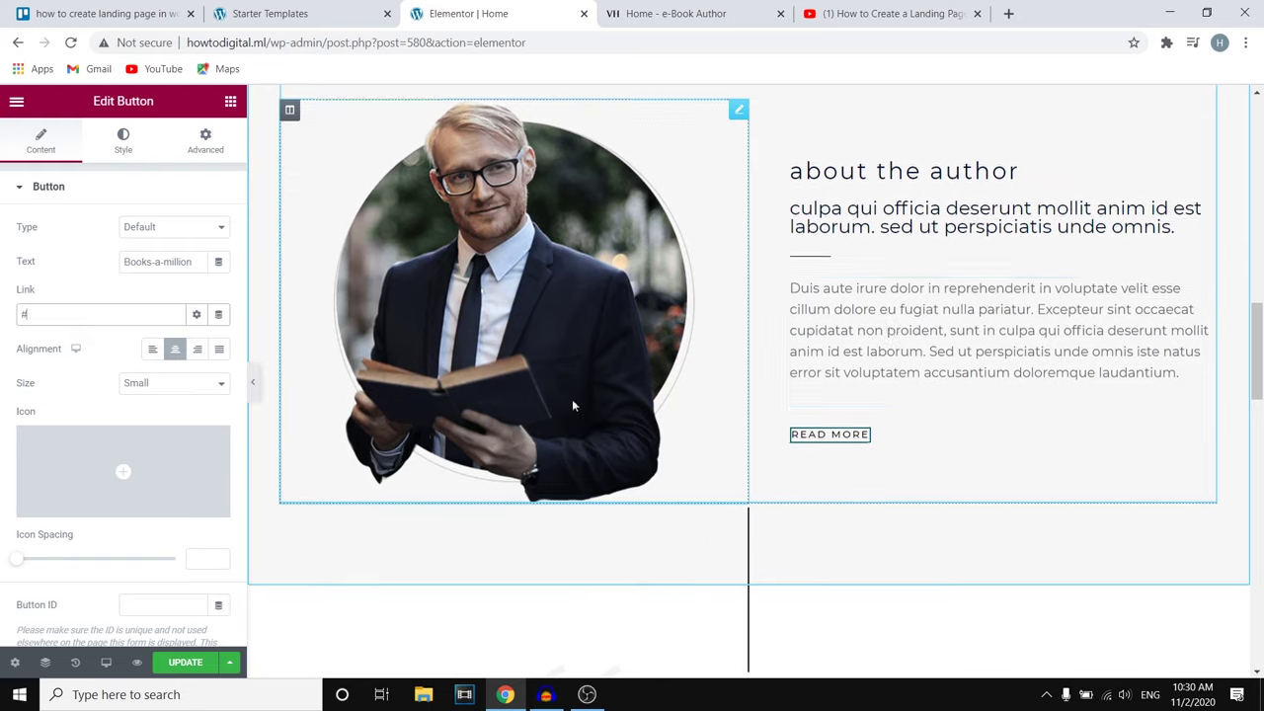
scroll(562, 282, up, 1)
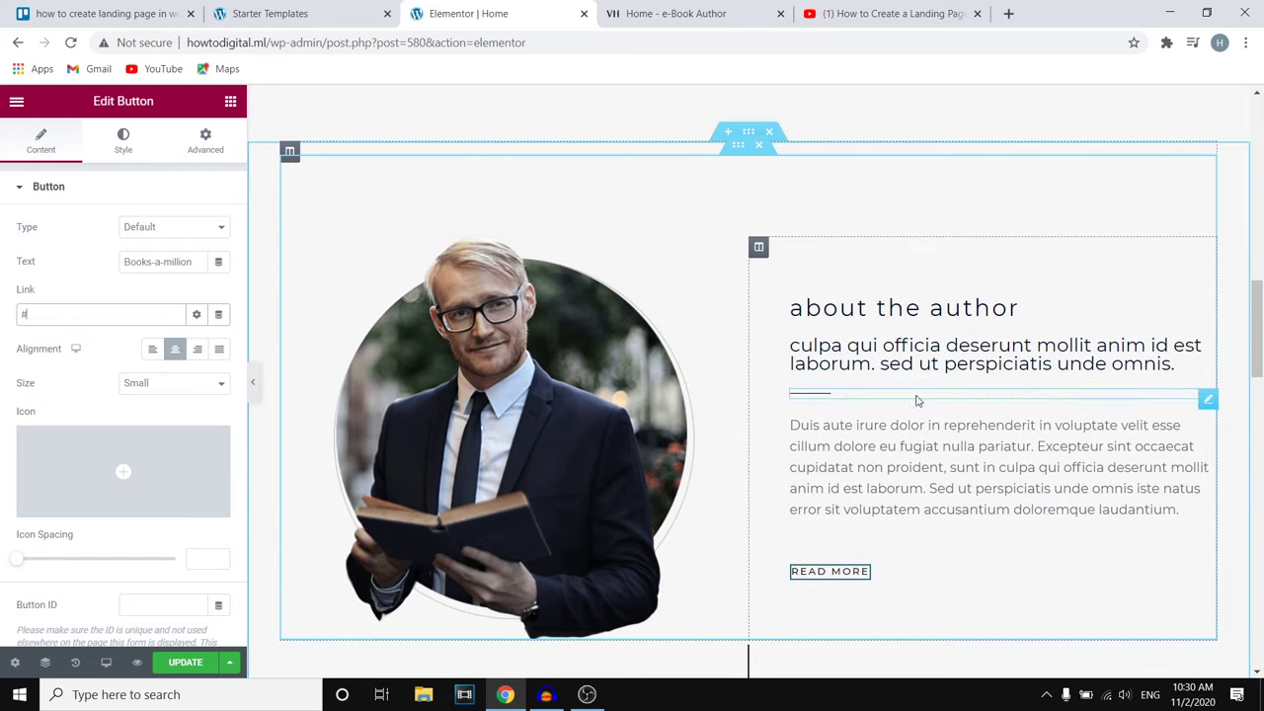
Step: Swap the author photo for the smiling man's portrait Our-attorna_img-3.jpeg from the Media Library
click(470, 373)
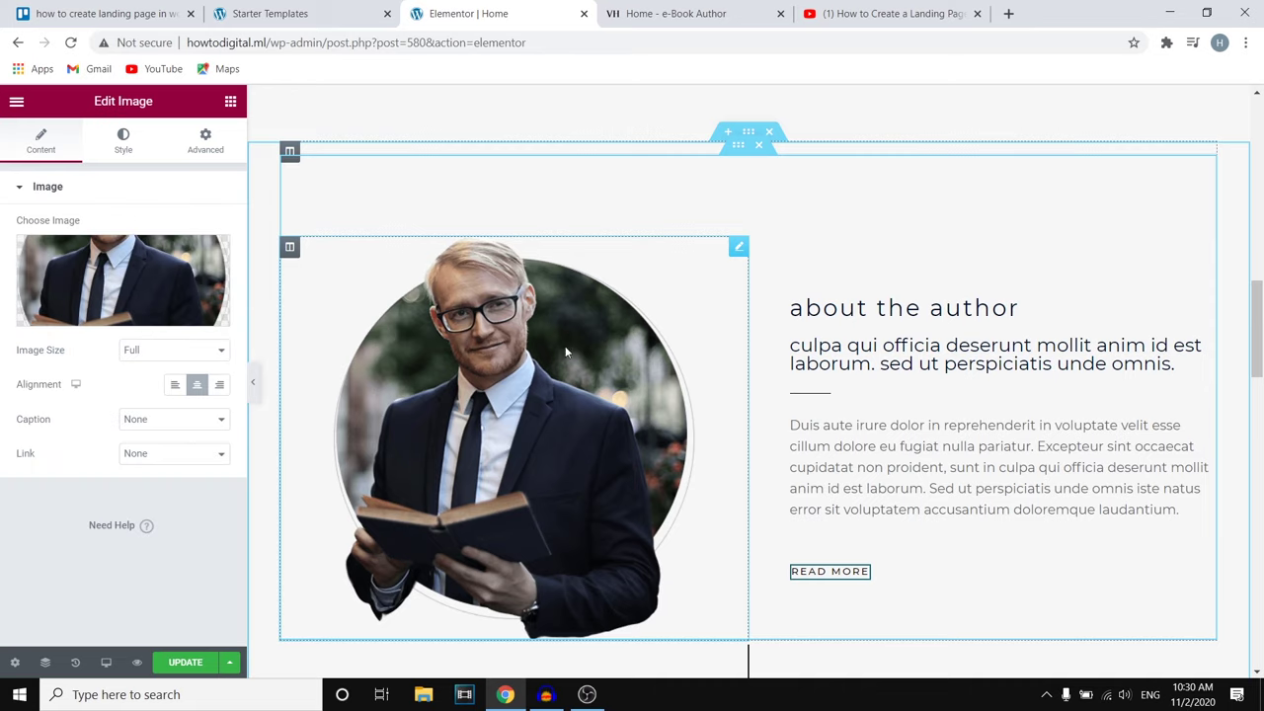
click(122, 316)
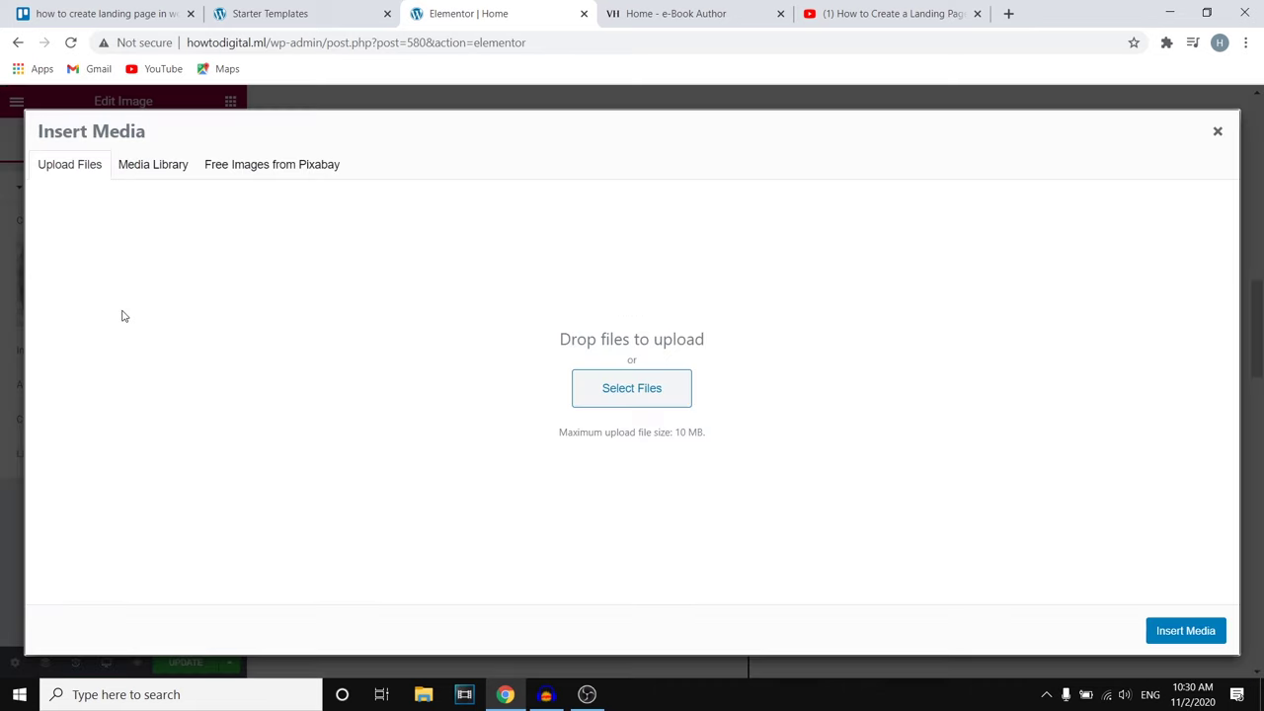
click(168, 164)
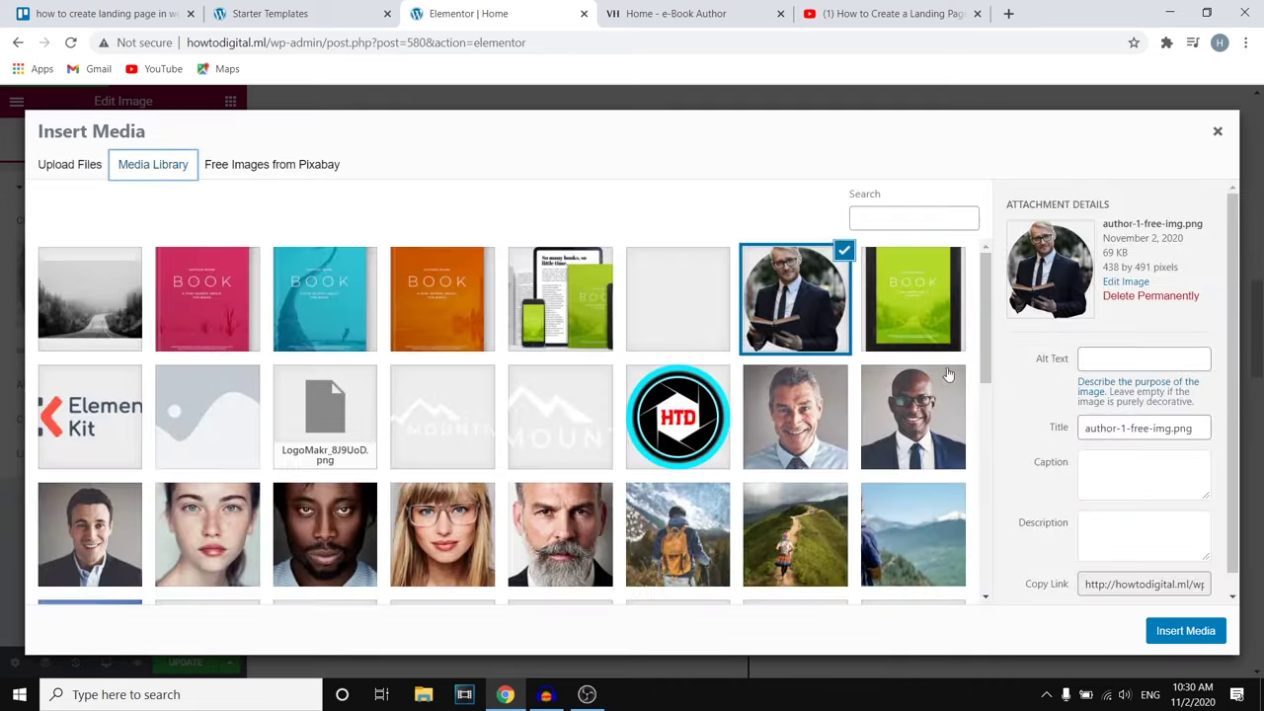
click(895, 405)
click(795, 416)
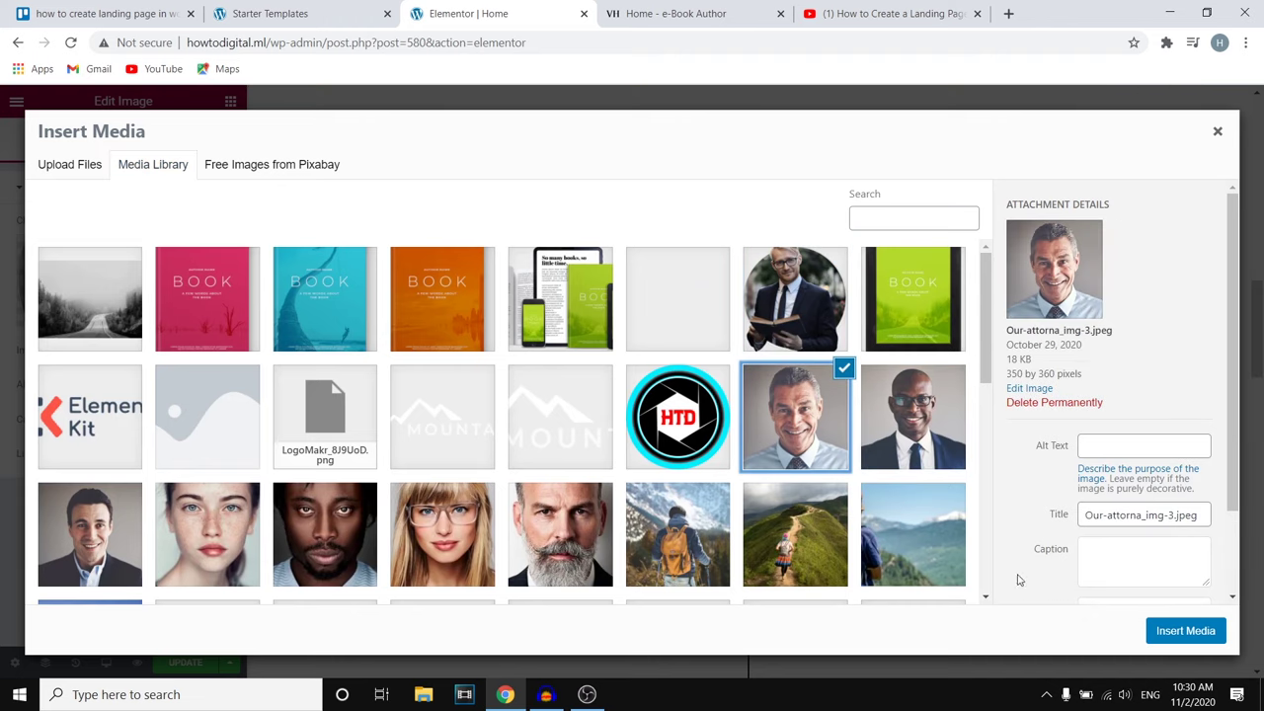
click(1185, 630)
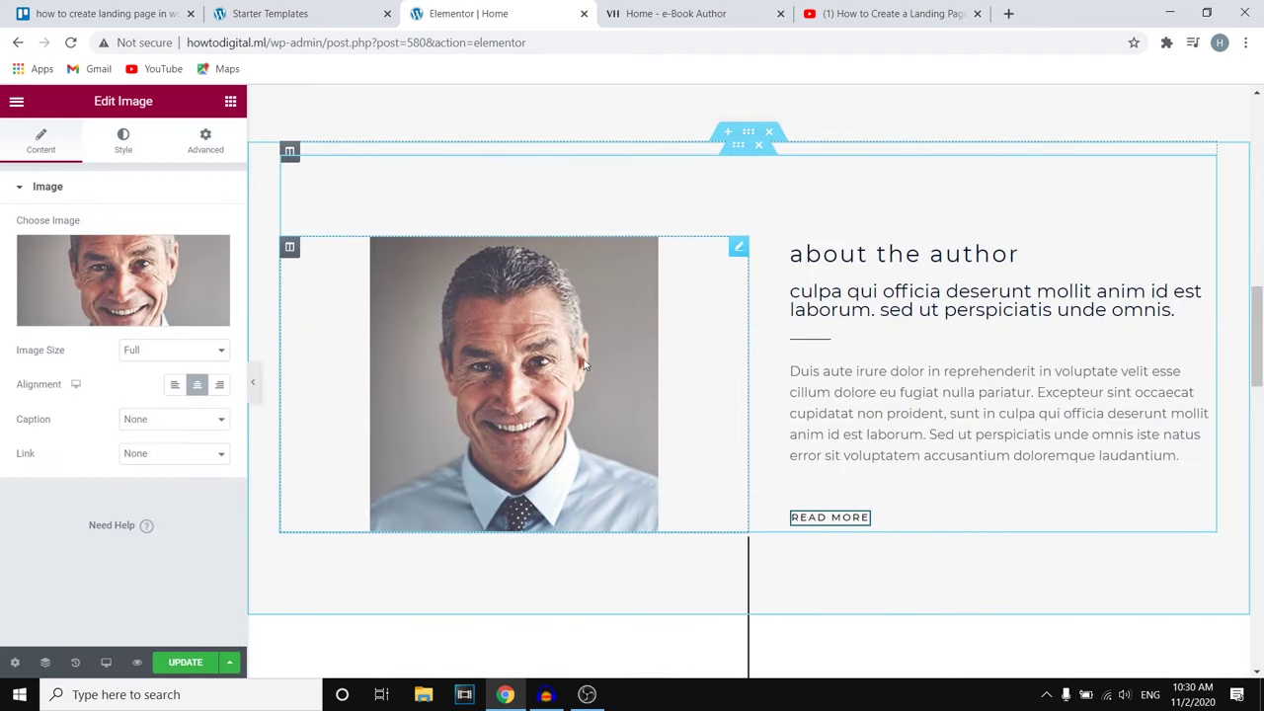
Step: Delete the "you'll also love" section and the empty row below the order options
scroll(727, 536, down, 2)
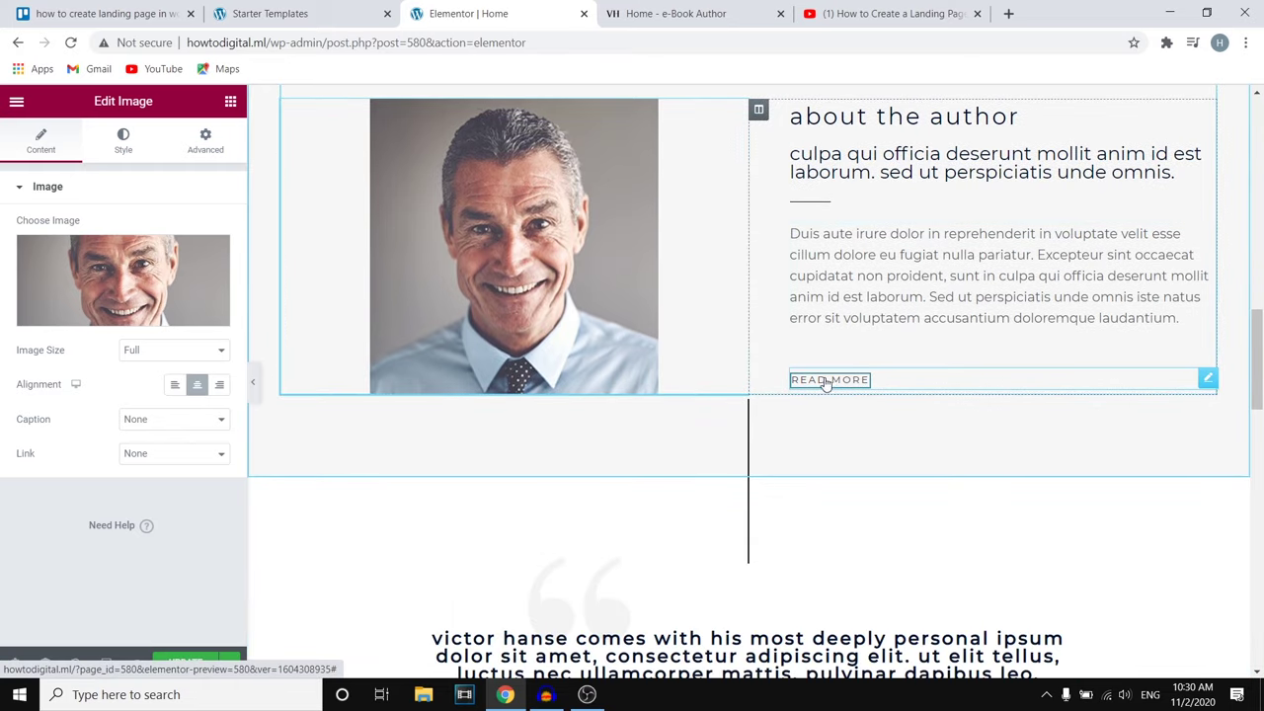
scroll(834, 375, down, 6)
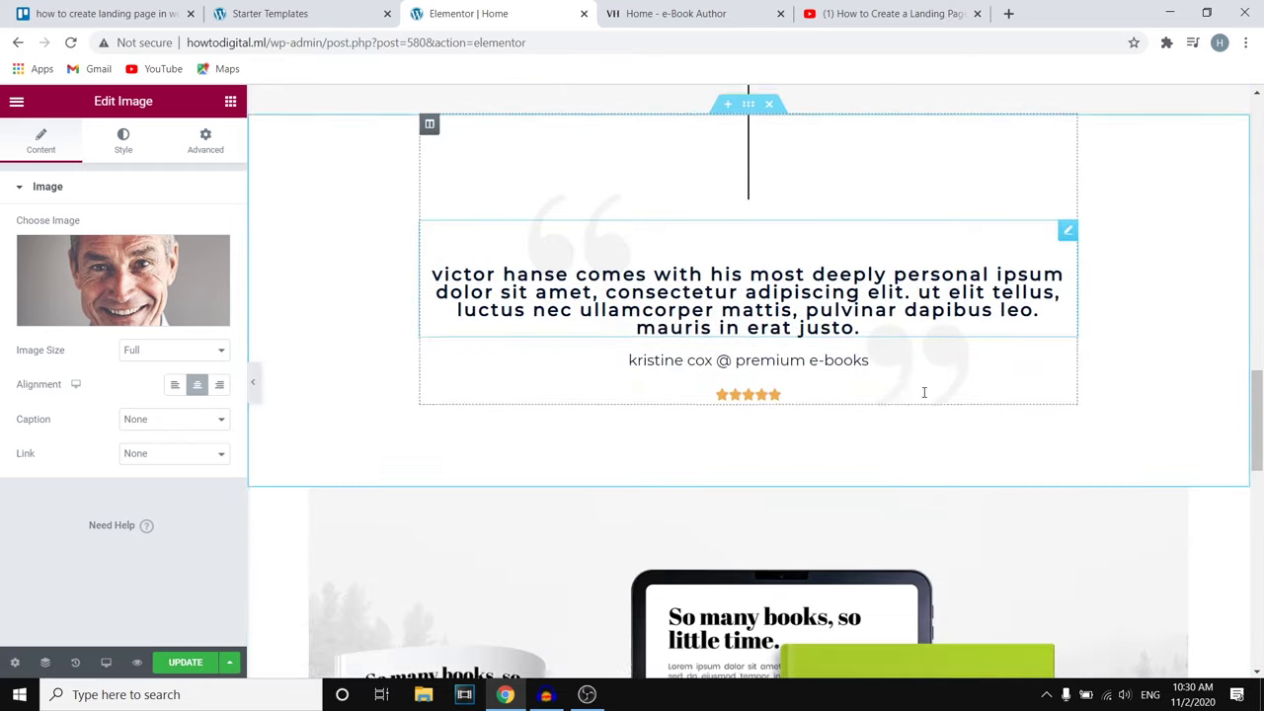
scroll(926, 396, down, 10)
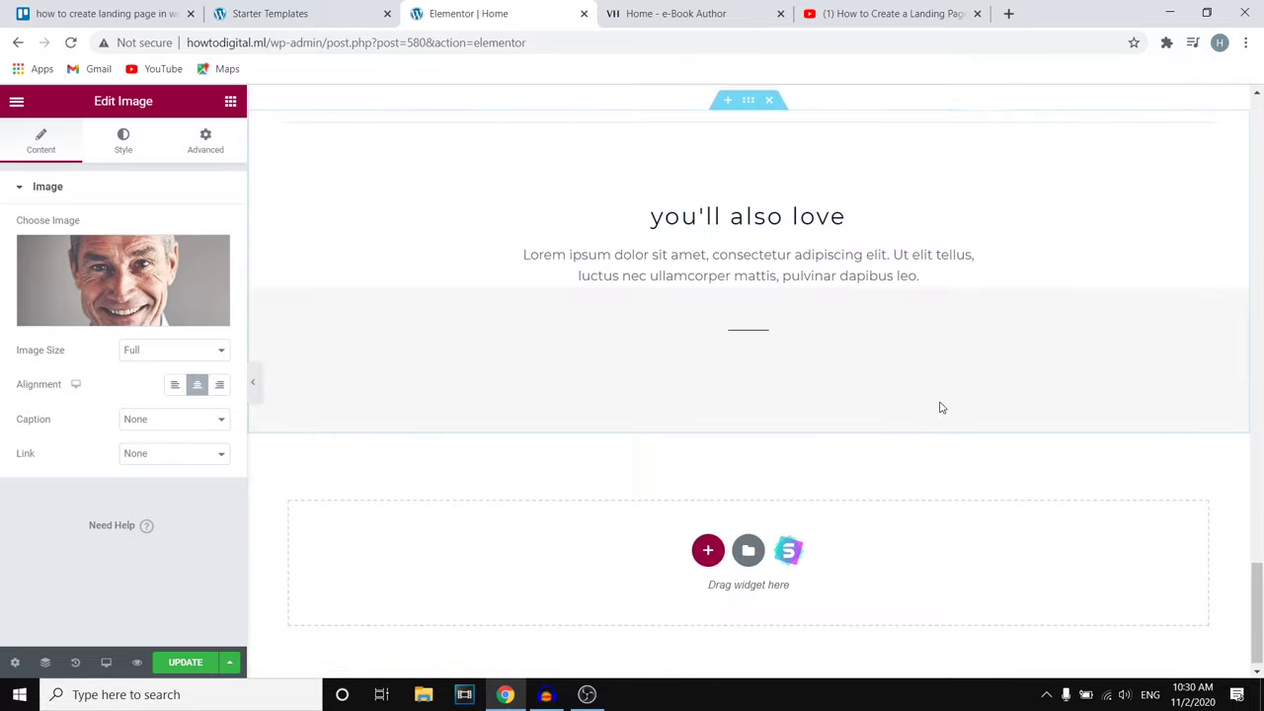
scroll(938, 415, up, 4)
scroll(939, 425, down, 4)
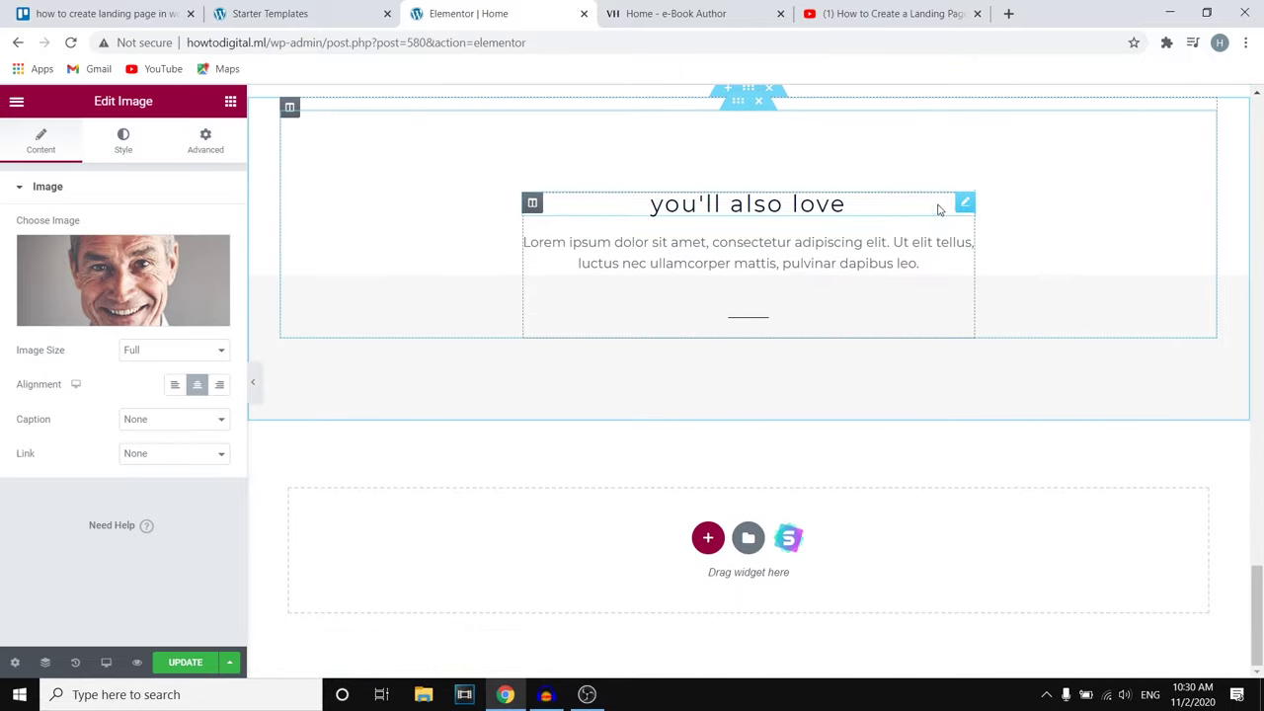
right_click(1065, 167)
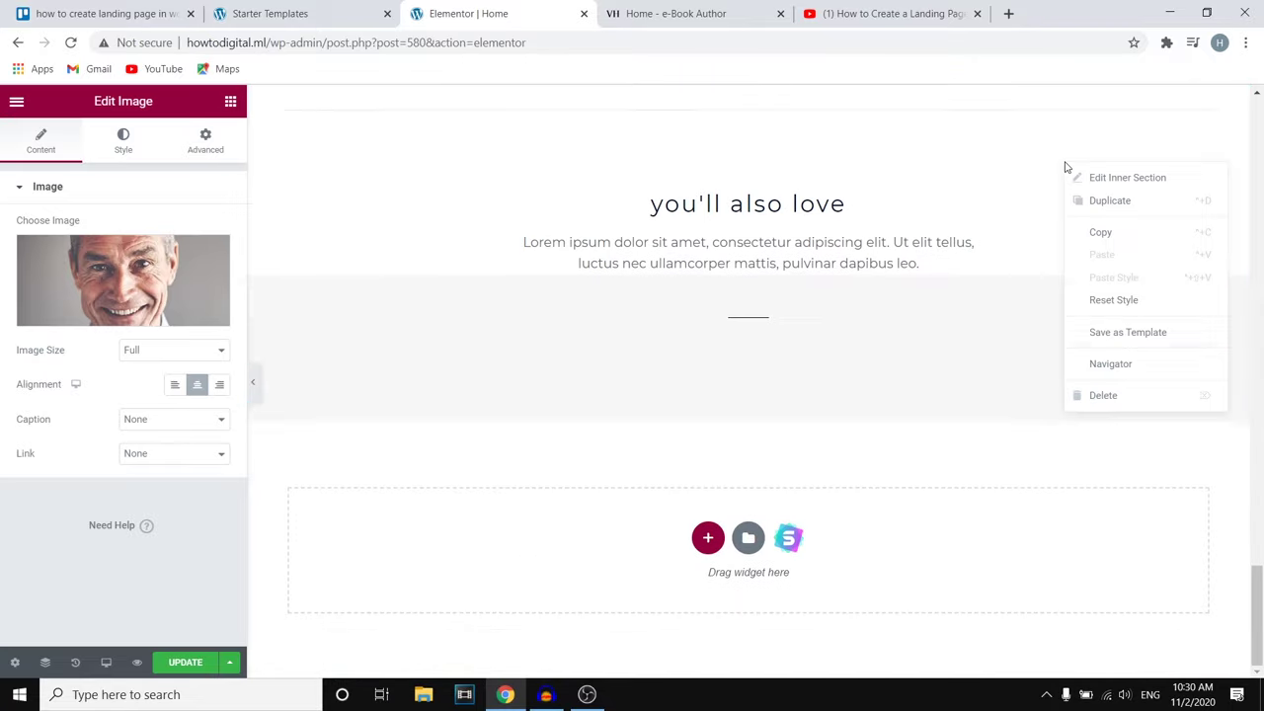
click(1114, 396)
right_click(896, 337)
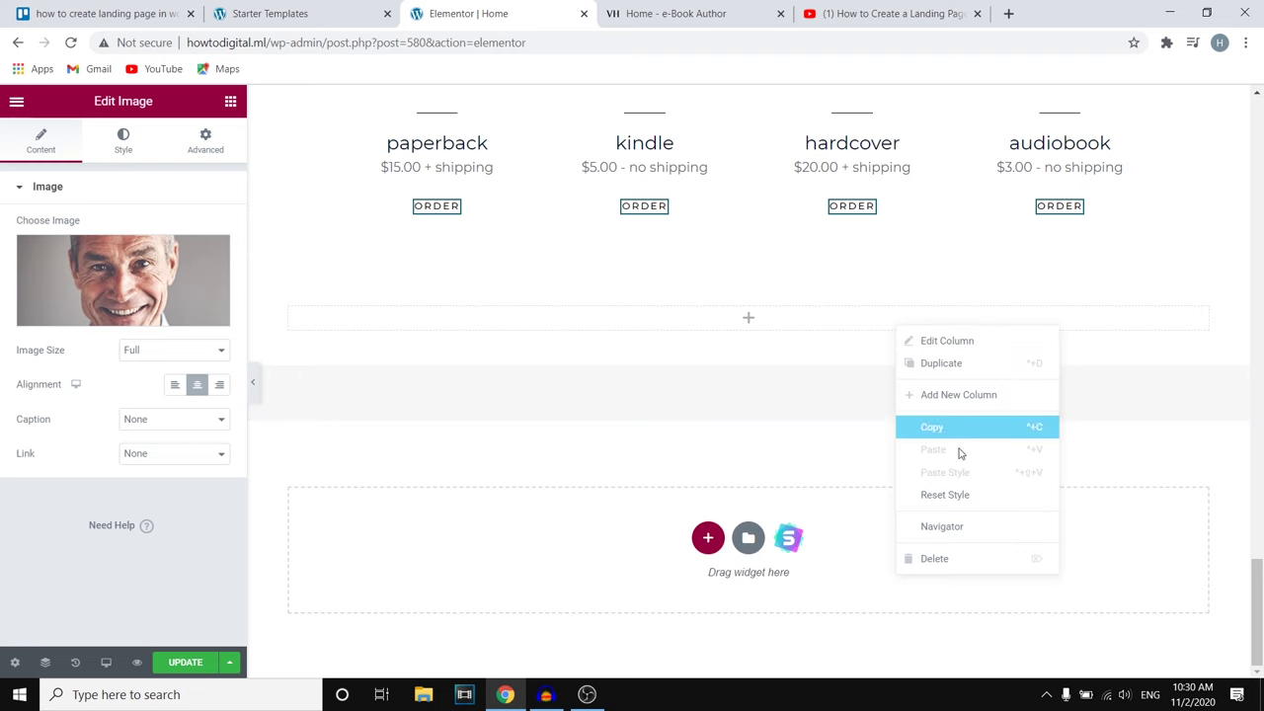
click(967, 559)
Step: Delete the testimonial quote section
scroll(862, 384, up, 3)
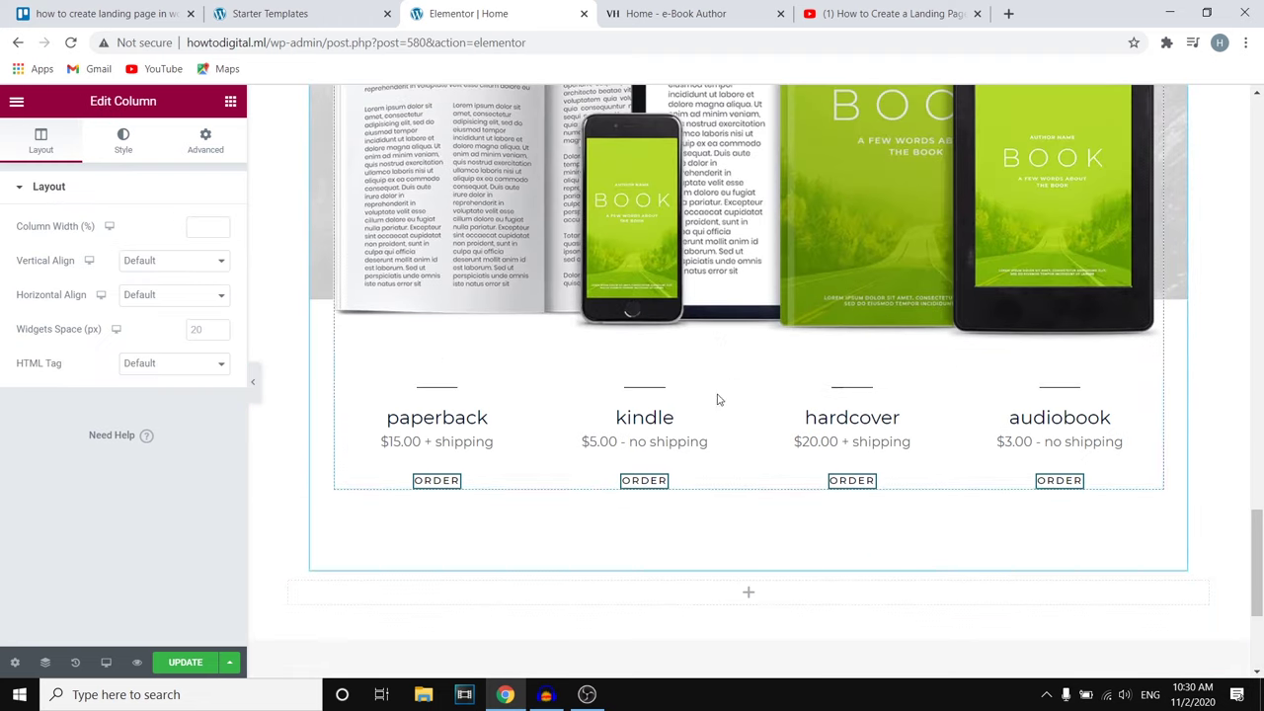
scroll(698, 322, up, 6)
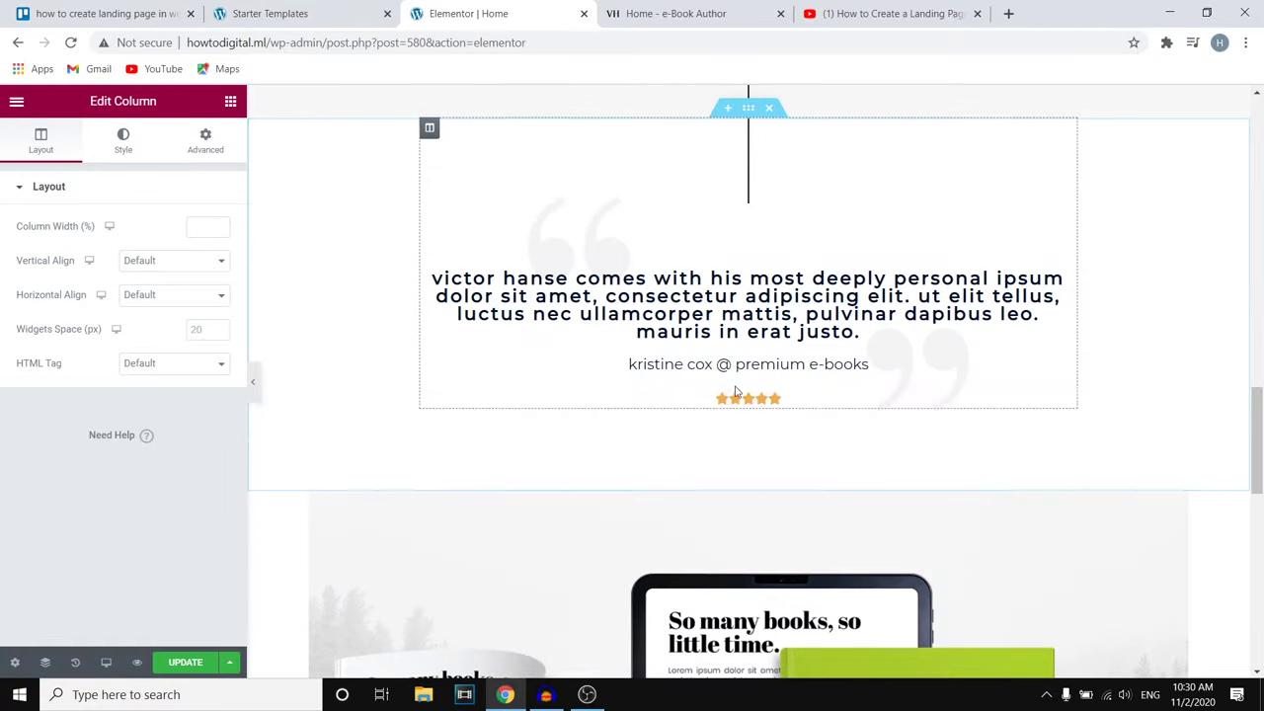
right_click(846, 363)
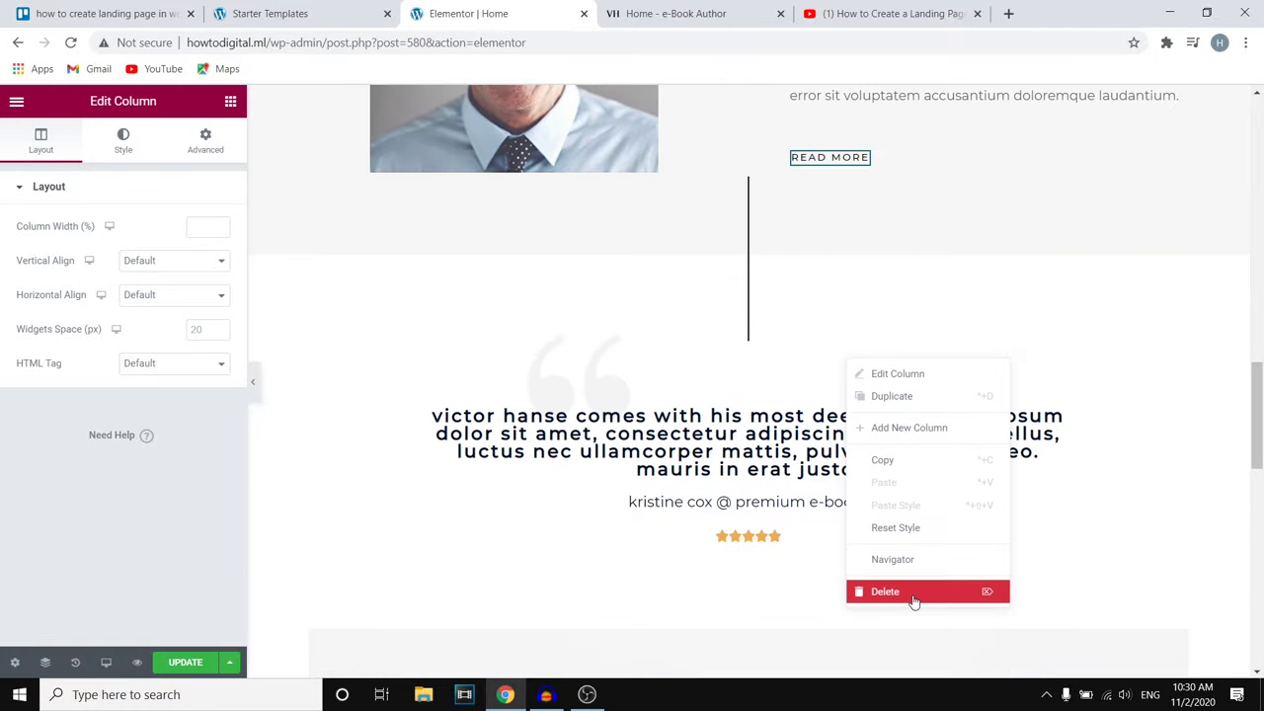
click(915, 599)
scroll(914, 445, up, 10)
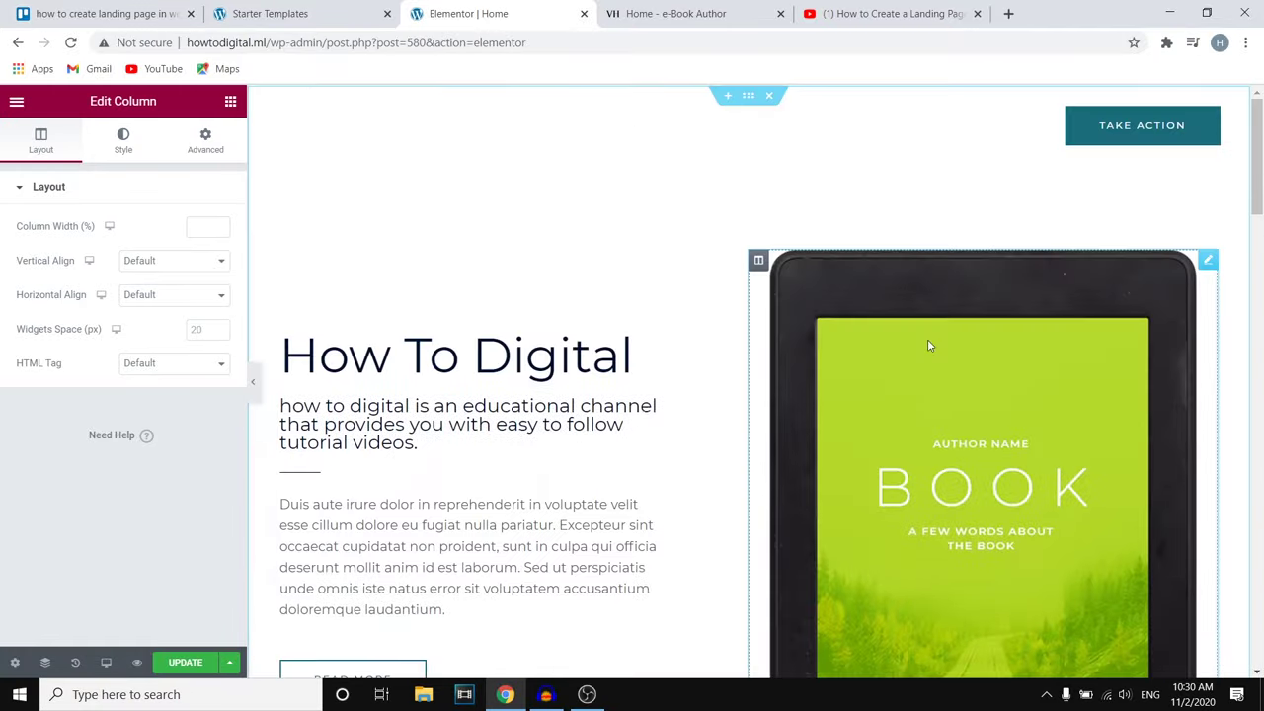
Step: Update the page and preview the changes in a new tab
click(187, 662)
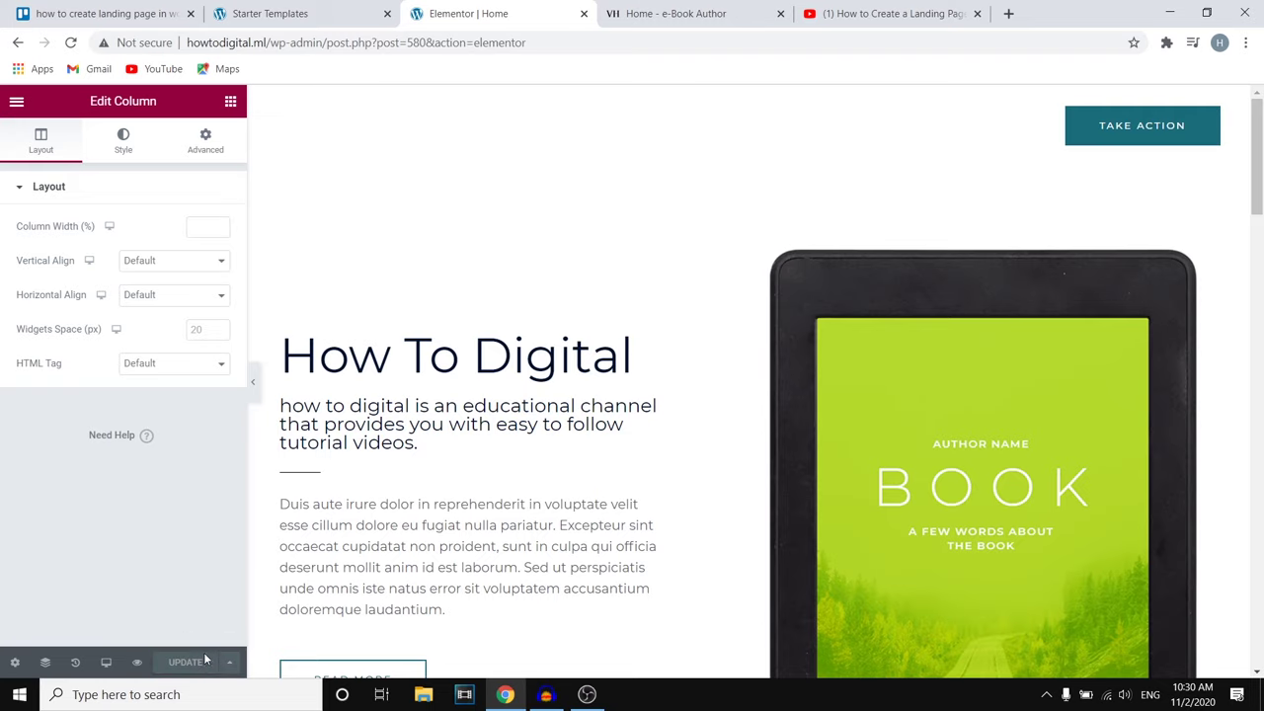
click(229, 662)
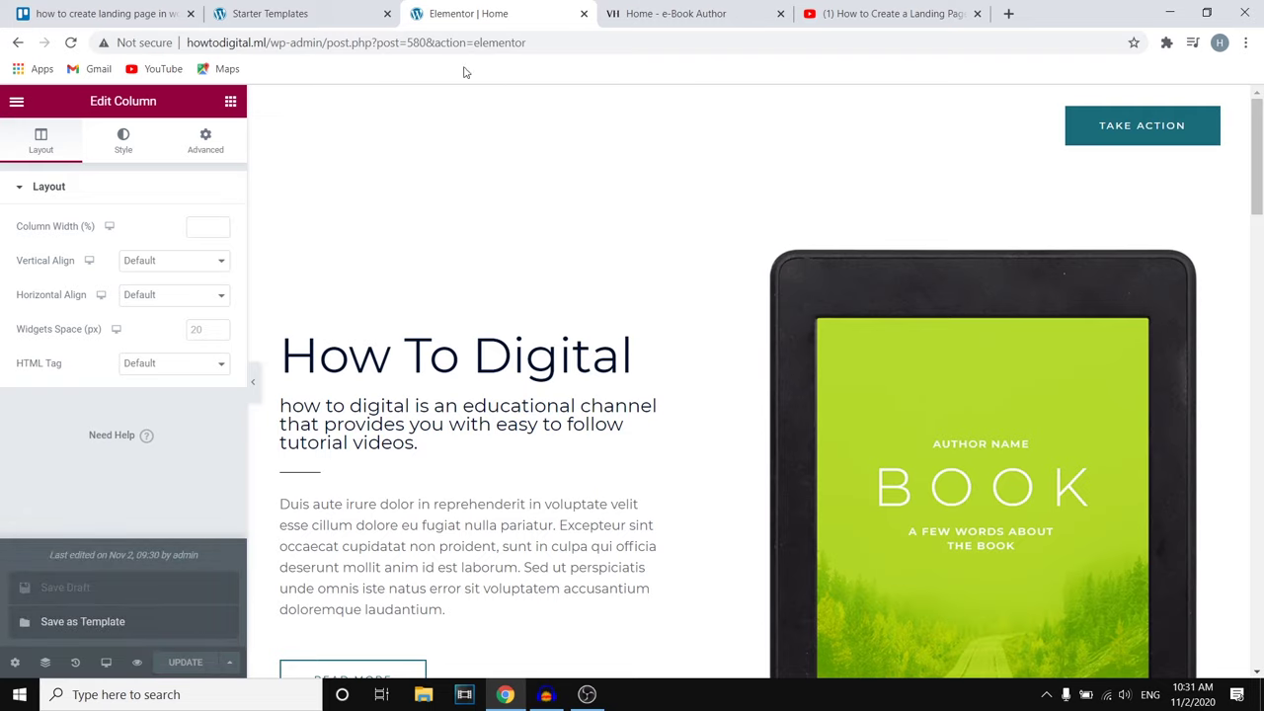
click(137, 663)
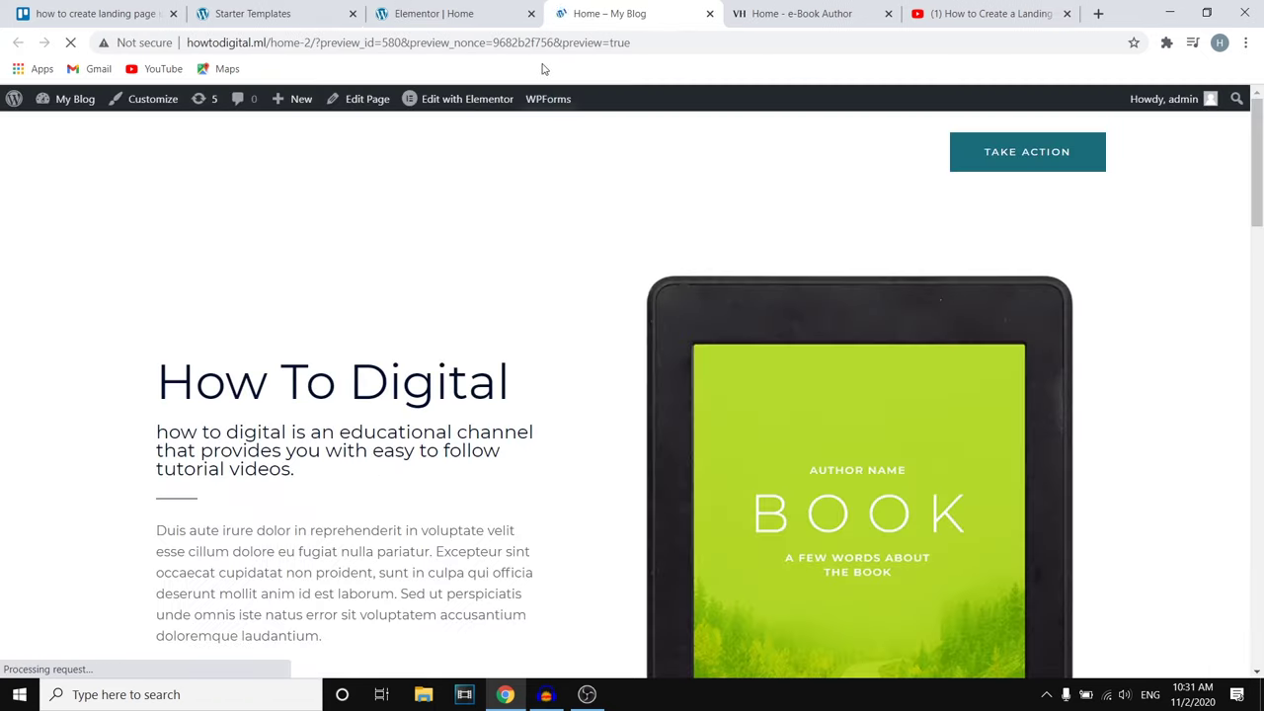
scroll(553, 237, down, 20)
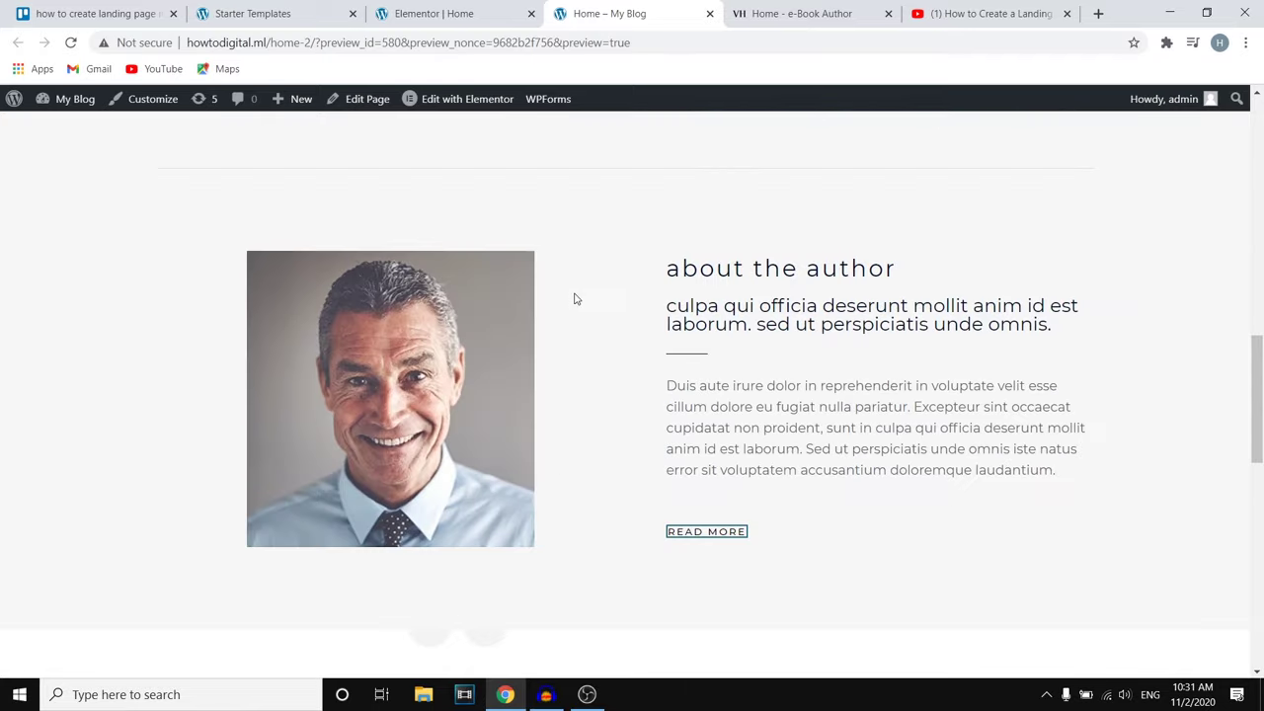
scroll(612, 361, up, 20)
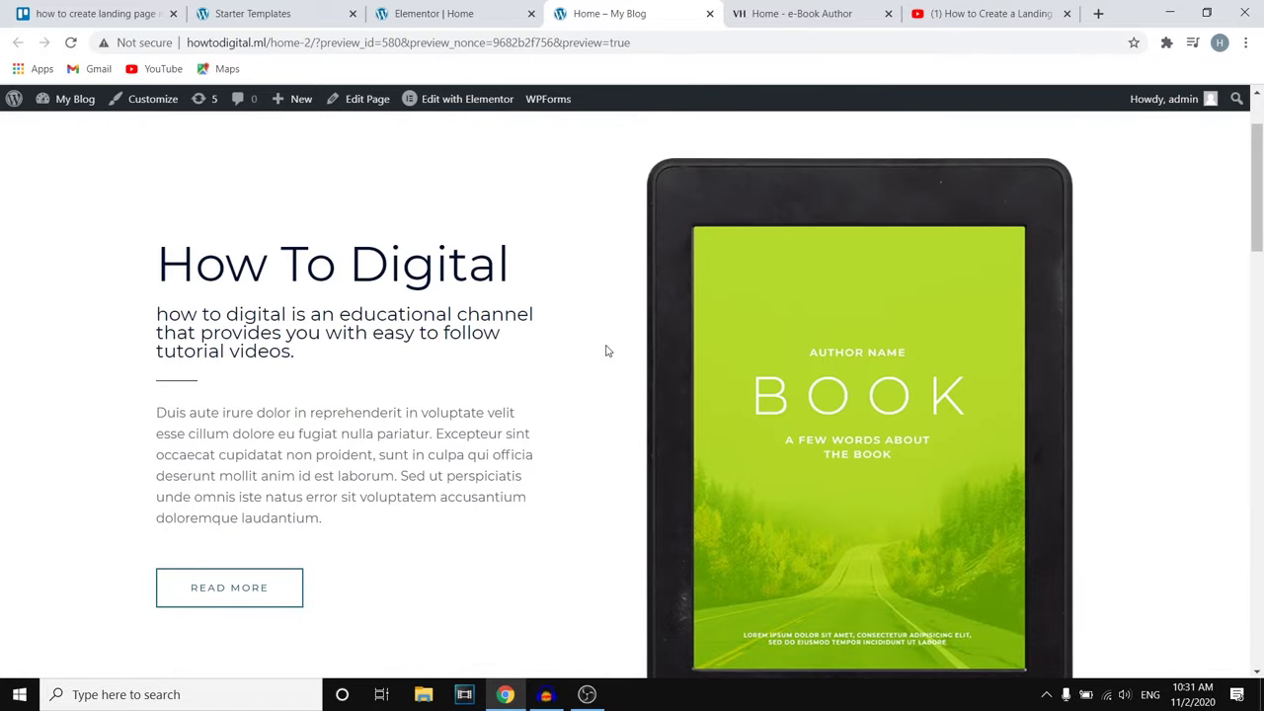
scroll(703, 430, down, 1)
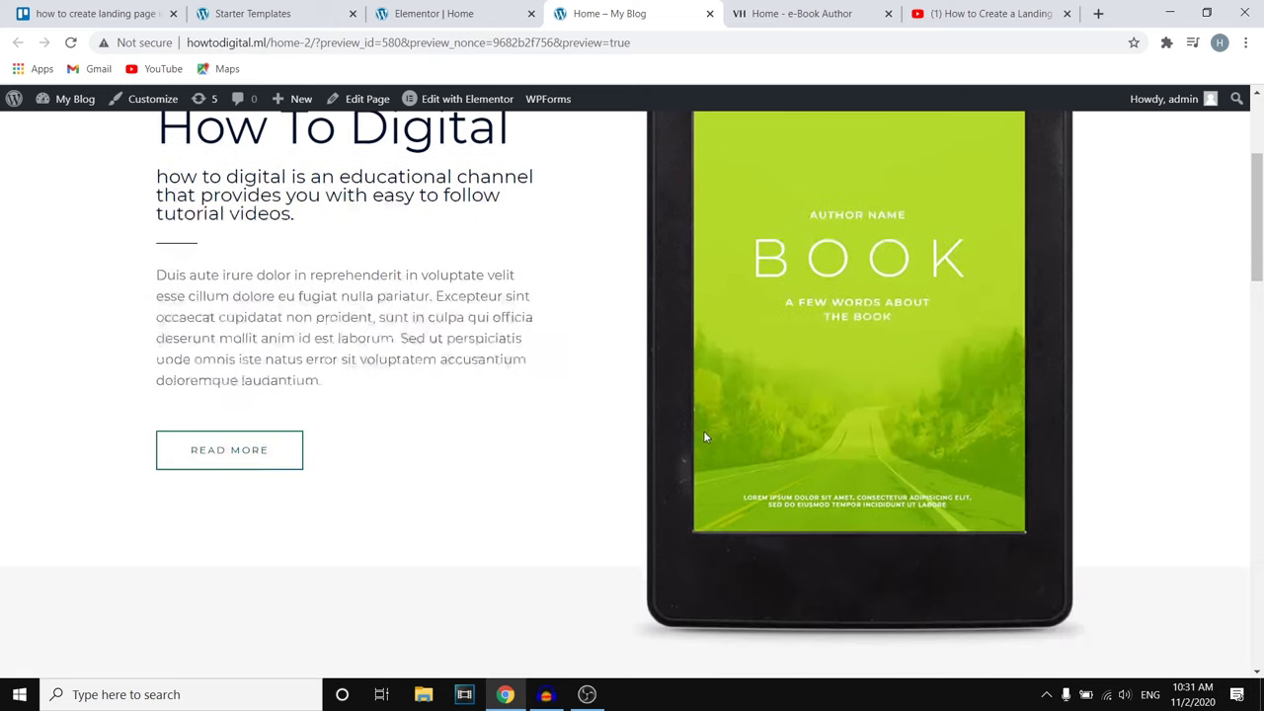
scroll(703, 430, up, 3)
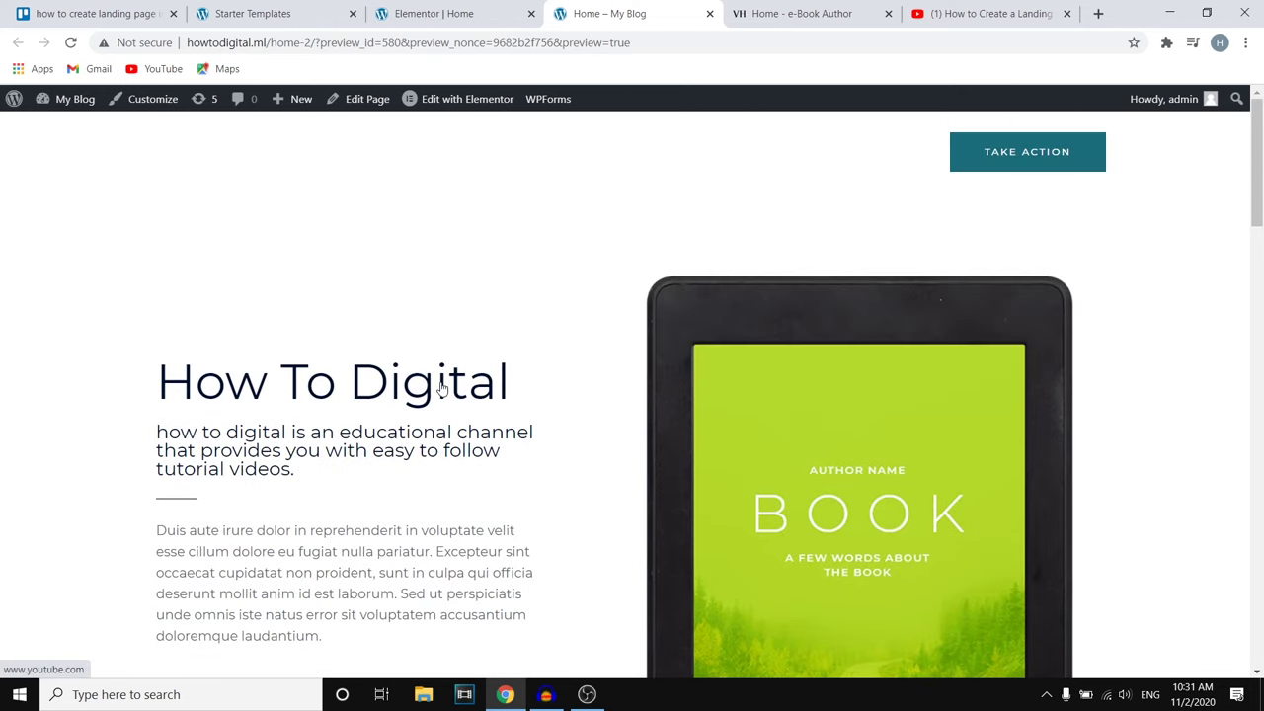
scroll(439, 389, down, 2)
scroll(800, 211, down, 3)
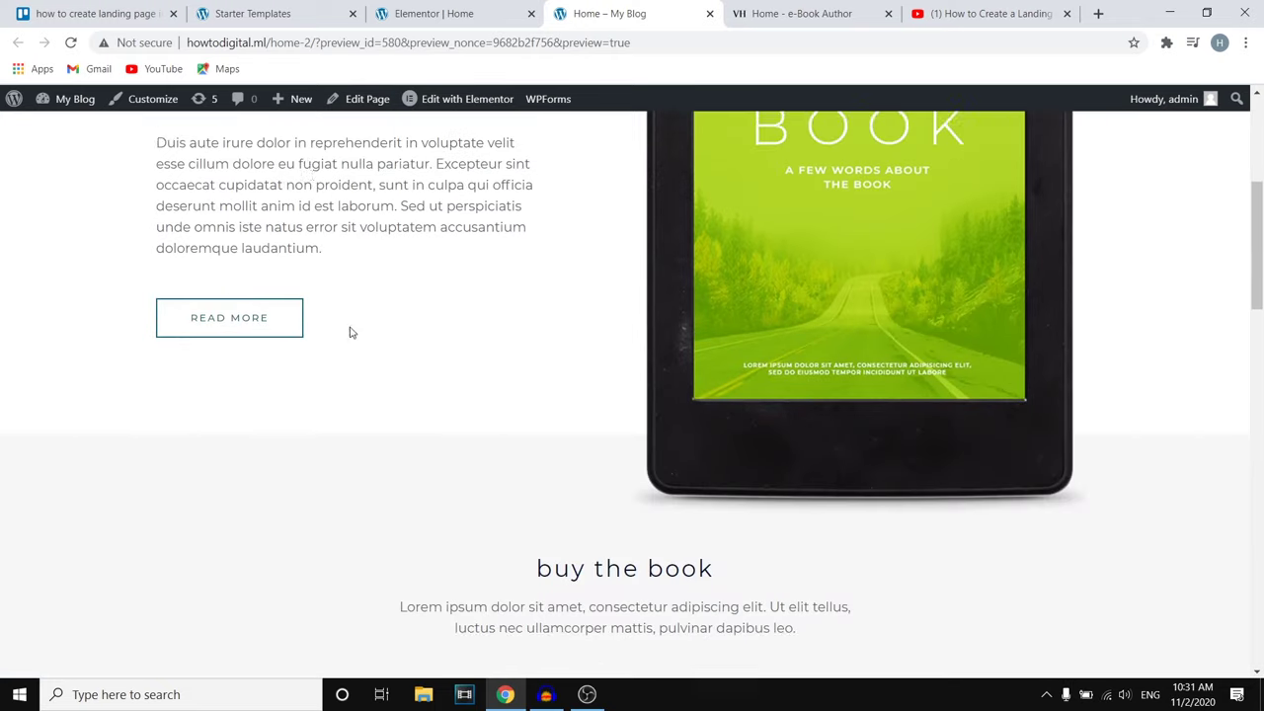
scroll(349, 333, up, 2)
scroll(248, 435, down, 1)
click(242, 432)
scroll(296, 375, down, 4)
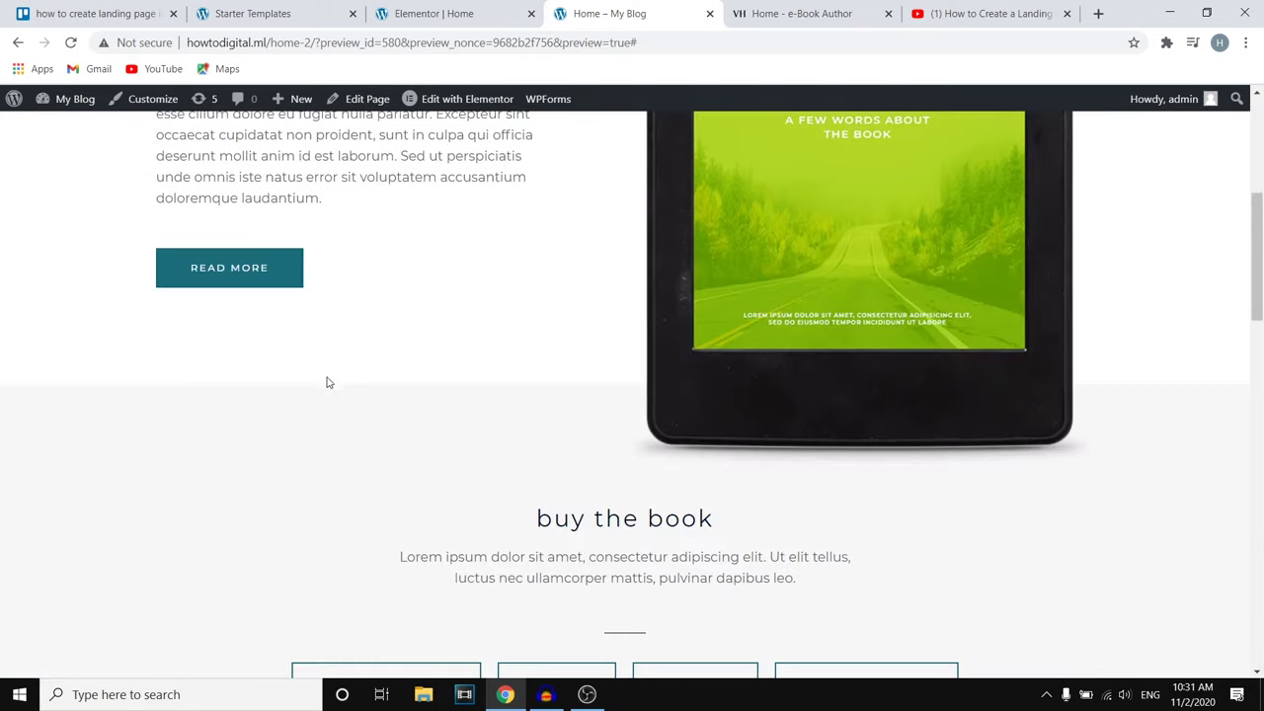
scroll(438, 349, down, 3)
drag(526, 250, 730, 252)
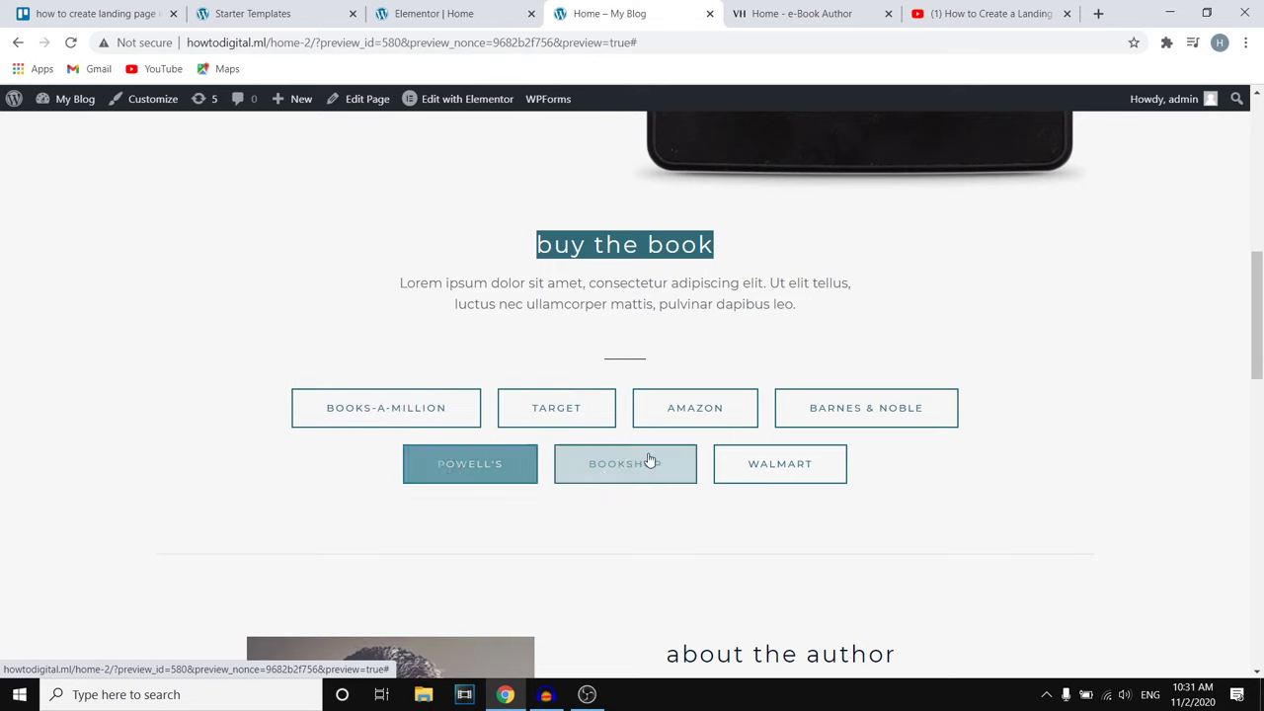
scroll(651, 456, down, 3)
scroll(664, 453, down, 1)
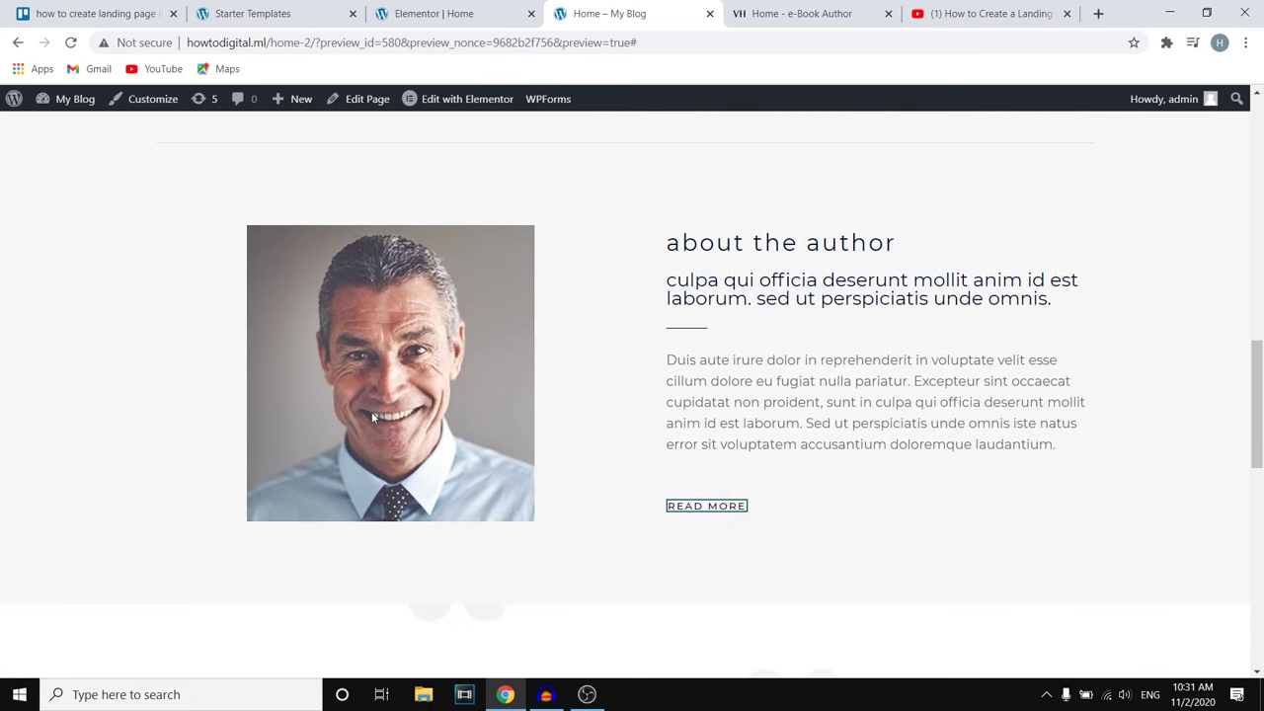
scroll(371, 415, down, 9)
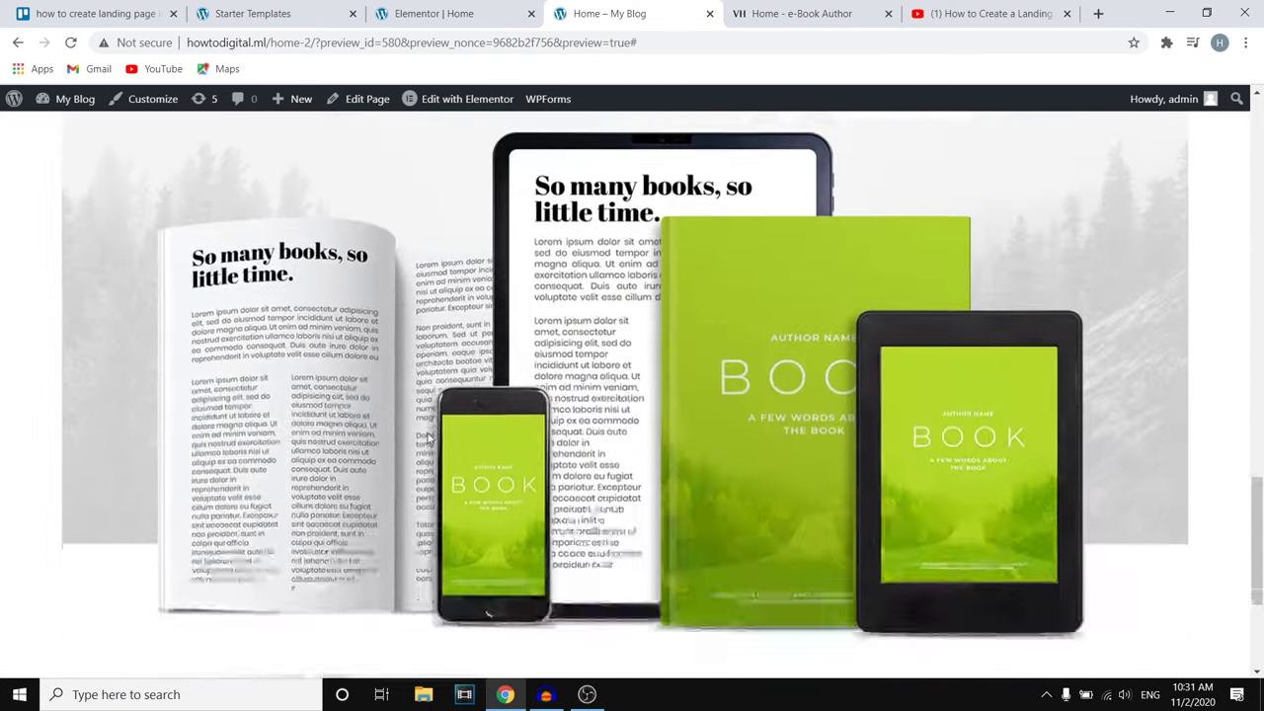
scroll(879, 436, down, 1)
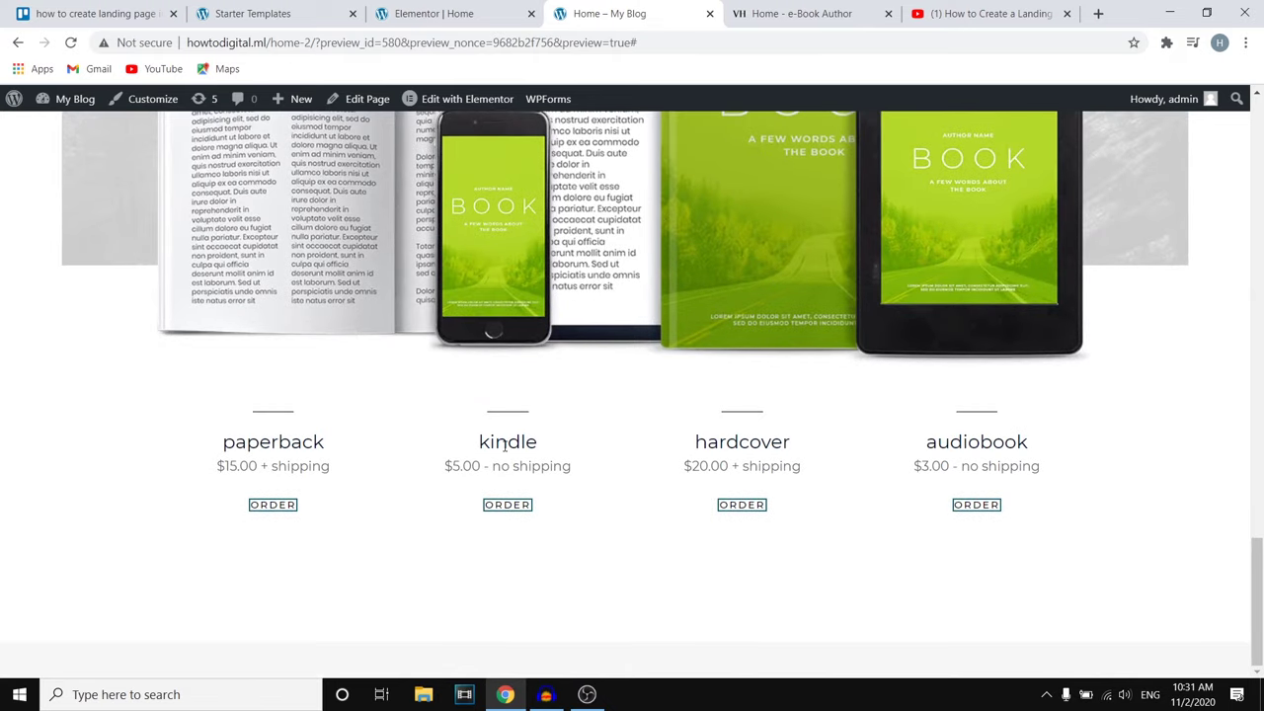
scroll(933, 494, up, 15)
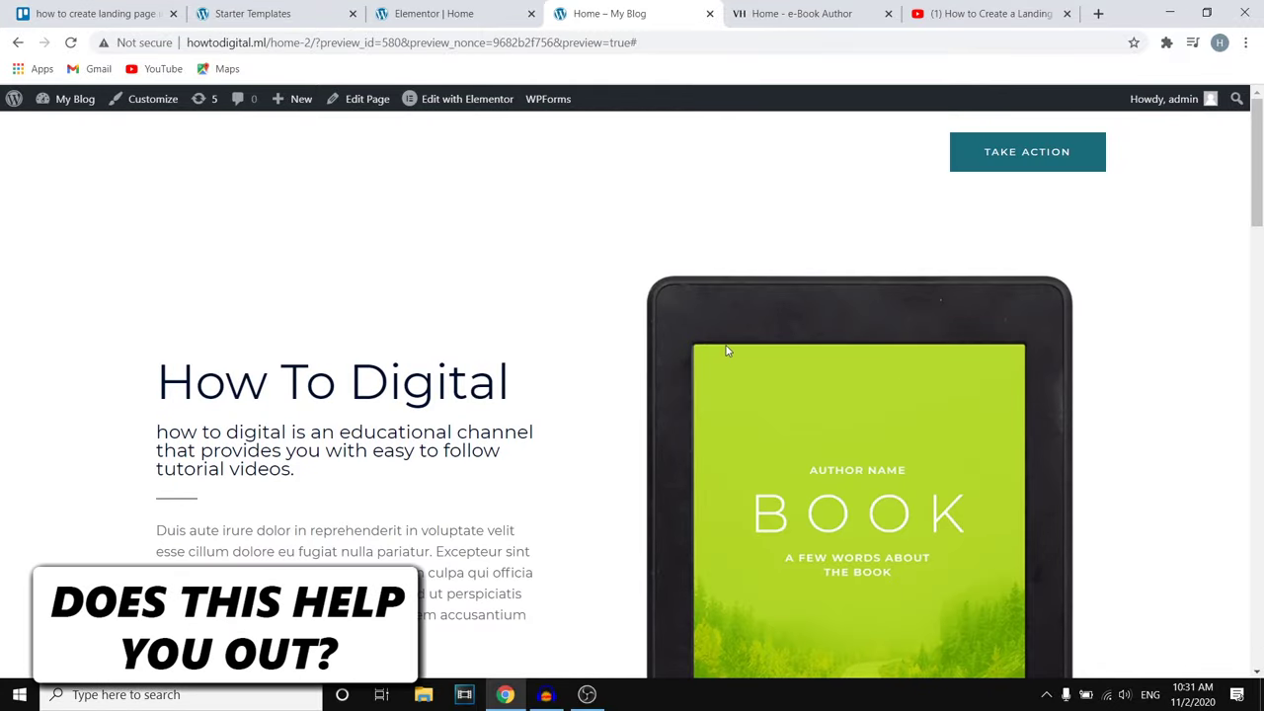
scroll(730, 350, down, 4)
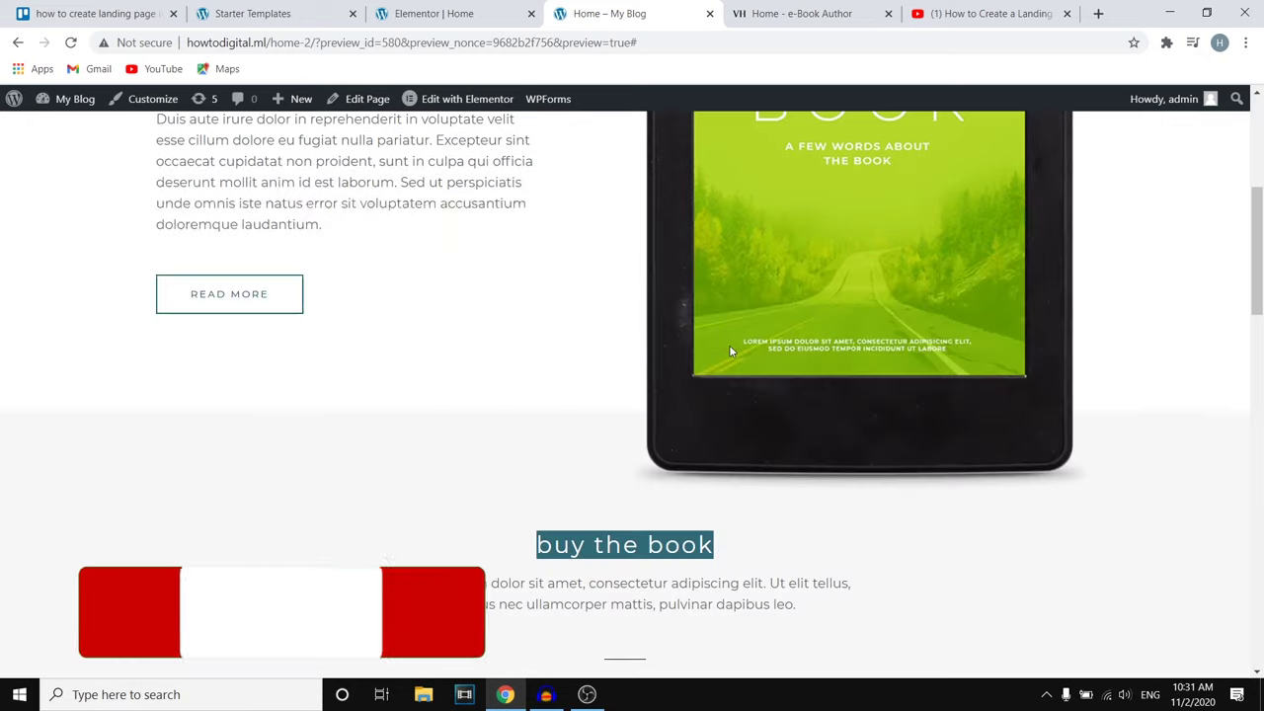
scroll(733, 352, up, 4)
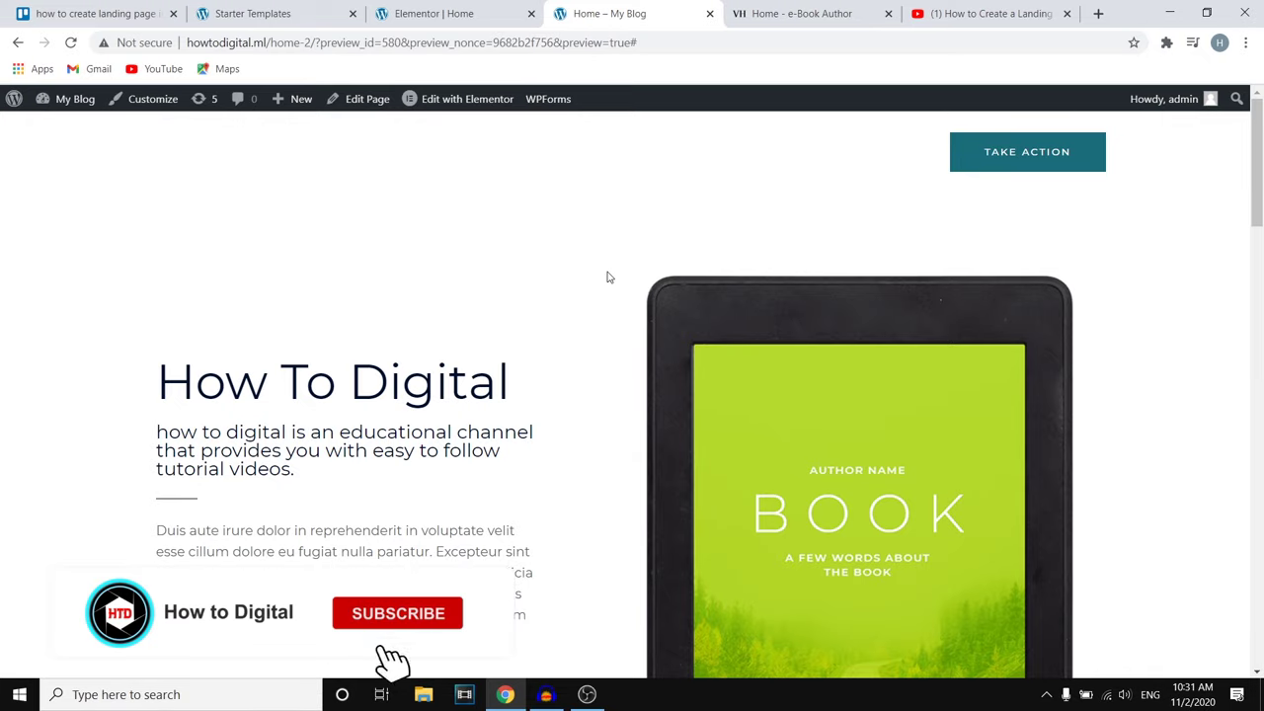
scroll(646, 273, down, 7)
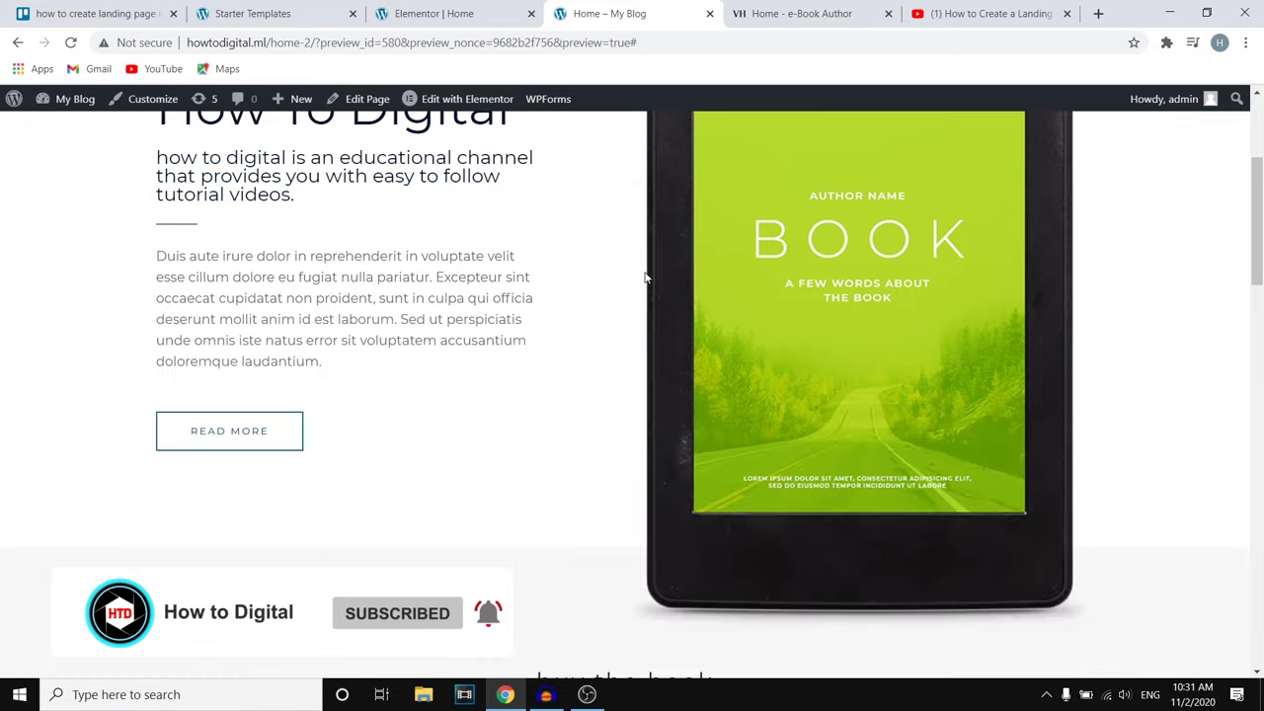
scroll(655, 283, up, 4)
scroll(681, 281, up, 4)
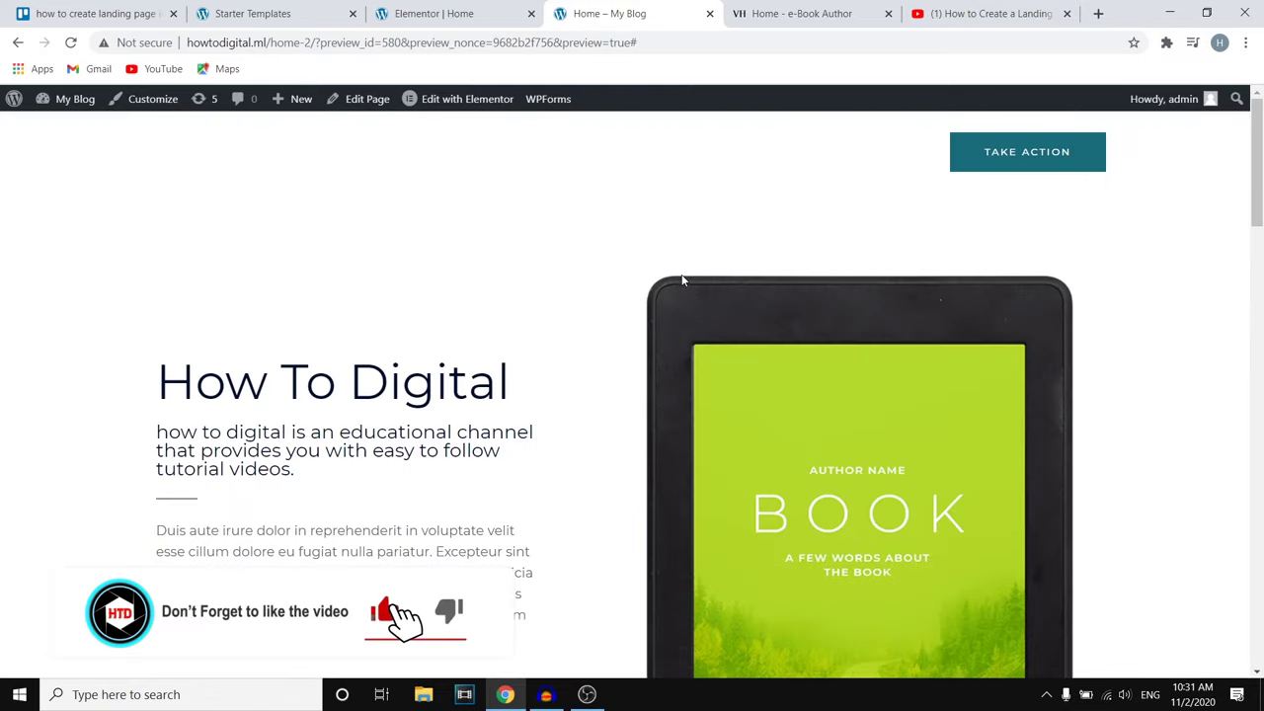